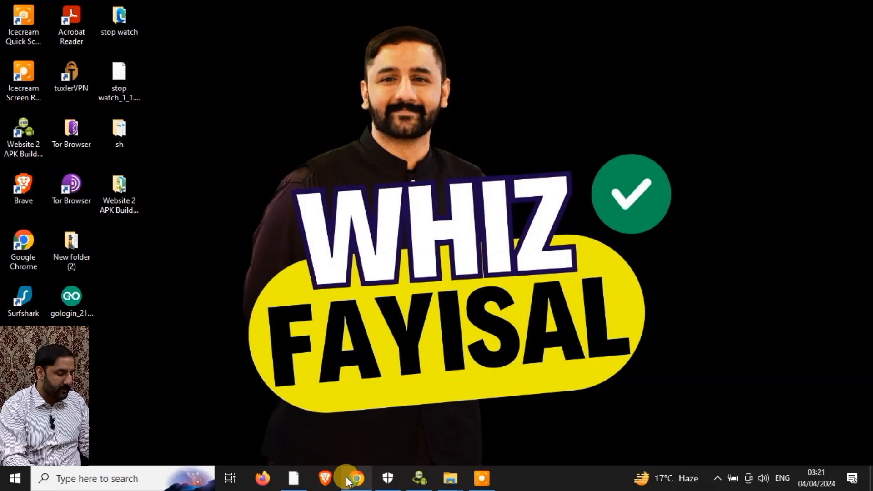
Step: Switch to Google Chrome and search Google for "amazon app store"
left_click(353, 476)
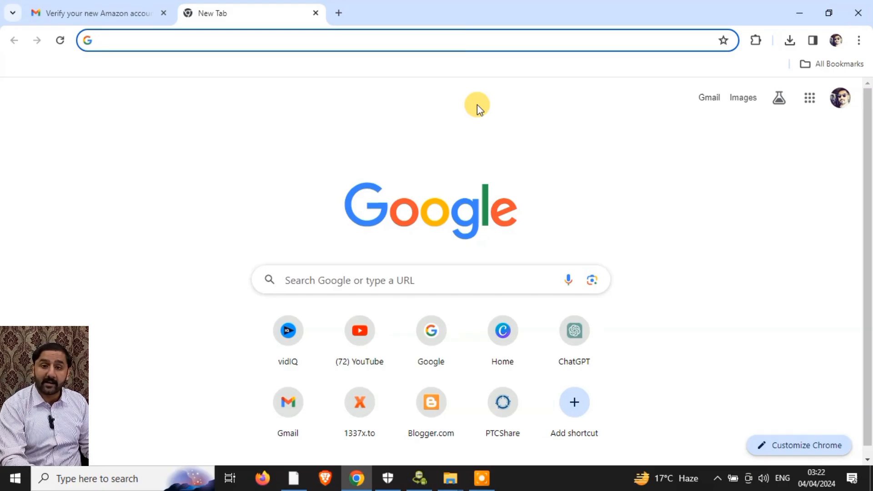
left_click(388, 282)
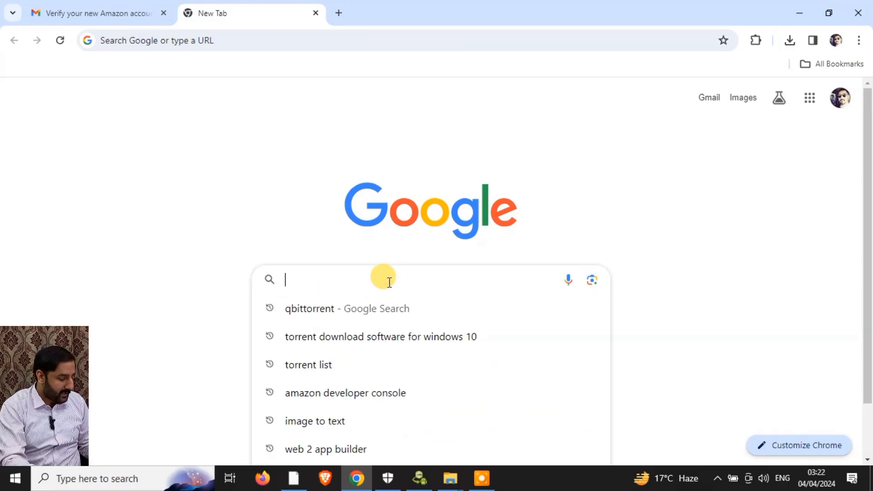
type("amazon app store")
key("Return")
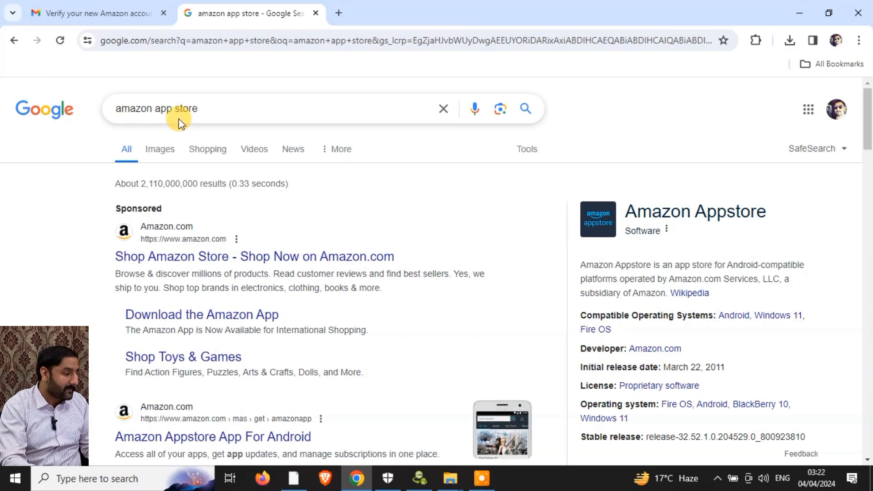
Step: Change the Google search to "amazon developer console" and run it
left_click_drag(152, 108, 238, 109)
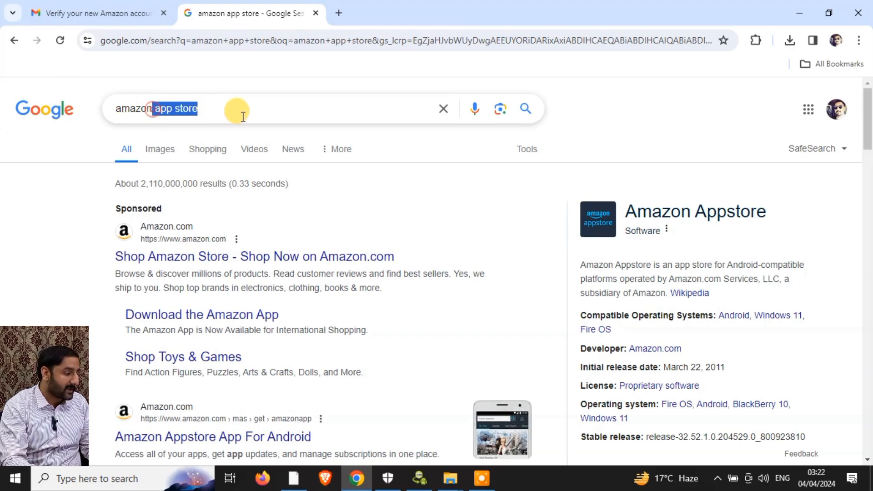
key("BackSpace")
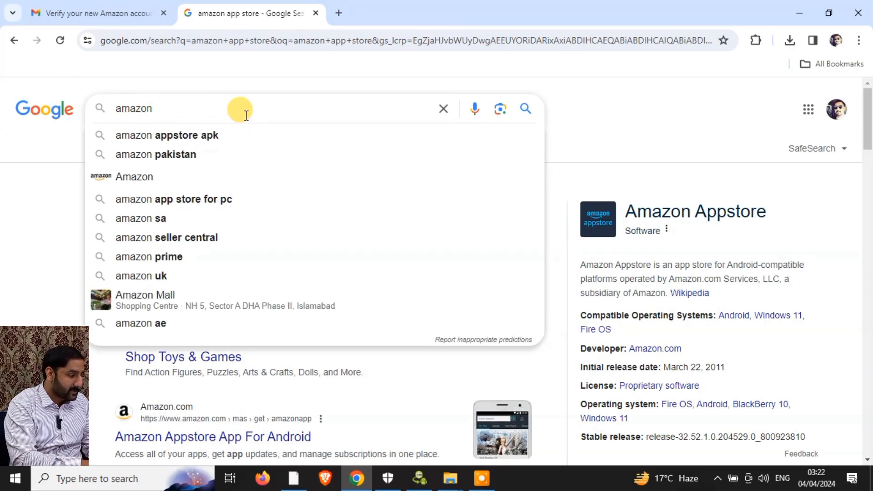
type("developer console")
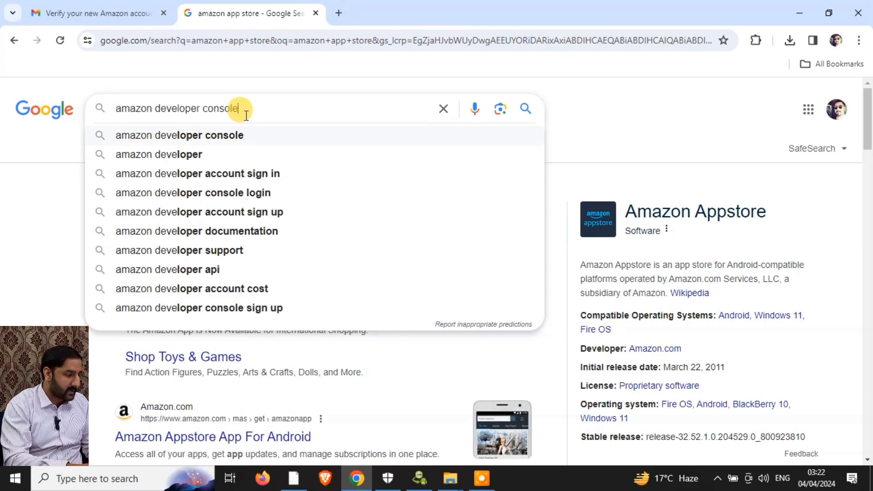
key("Return")
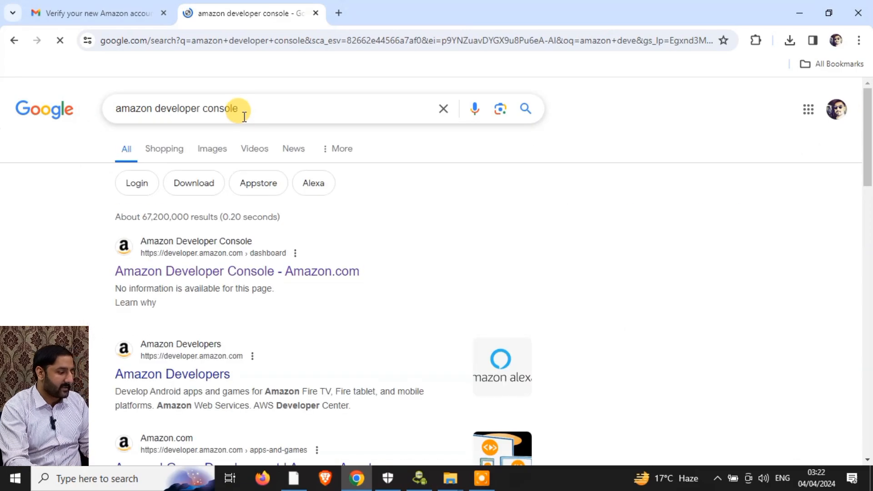
Step: Open the Amazon Developer Console from the search results and bring up the form for creating a new developer account
left_click(240, 275)
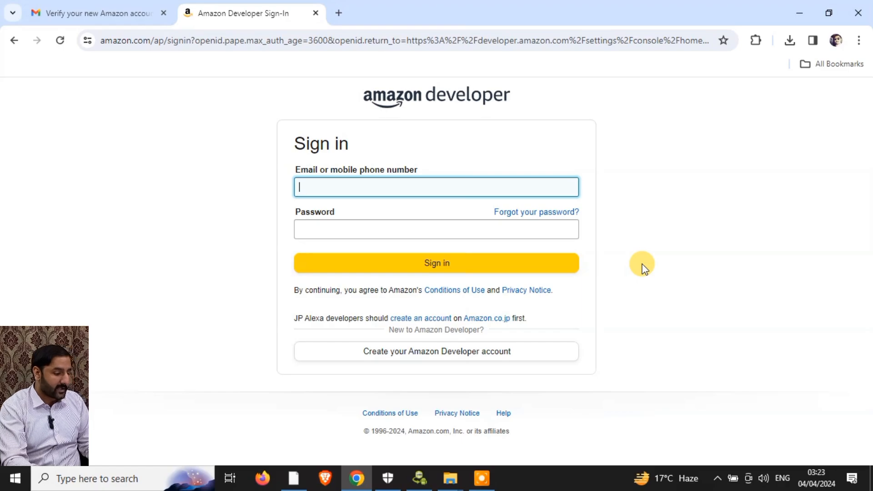
left_click(434, 358)
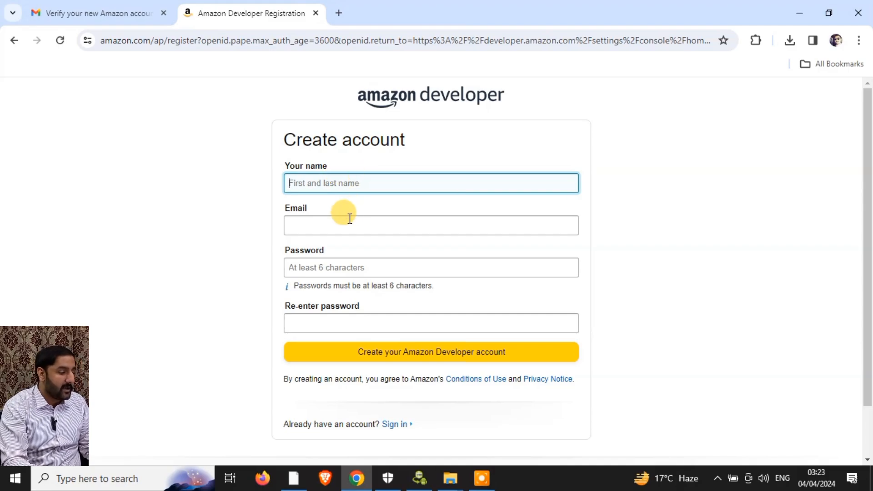
left_click(623, 231)
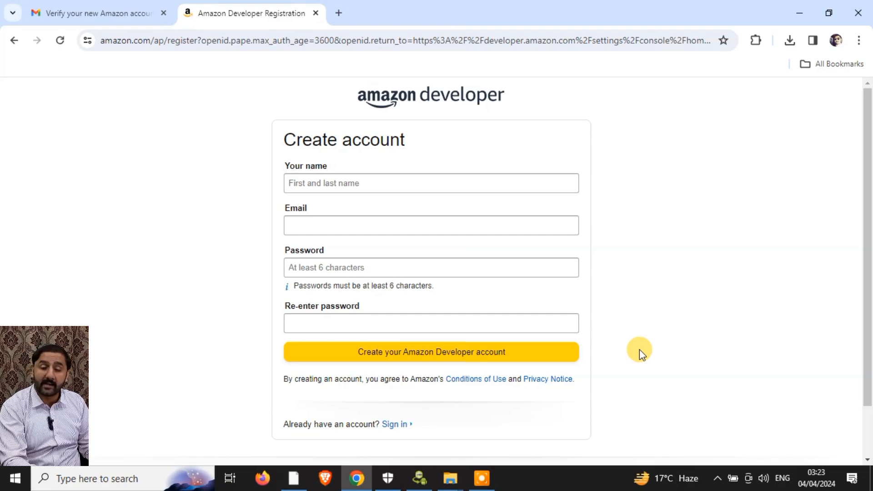
Step: Examine the one-time password in the "Verify your new Amazon account" e-mail in Gmail
left_click(89, 16)
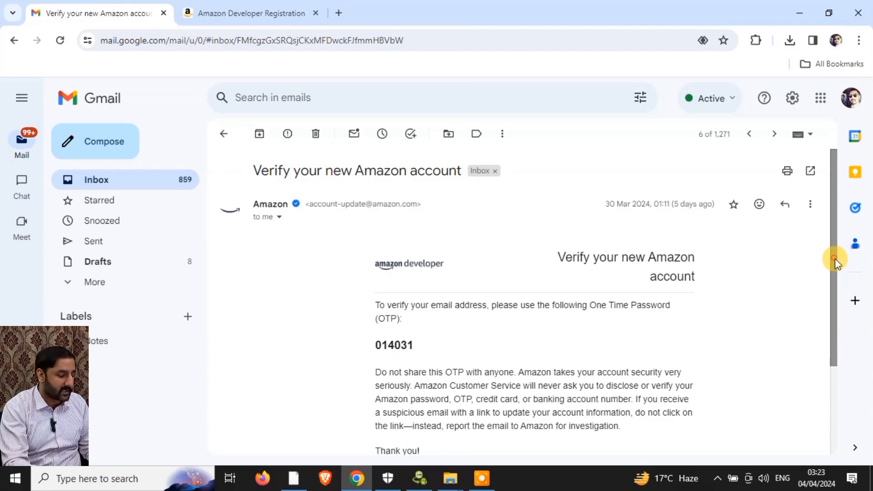
left_click_drag(834, 258, 824, 312)
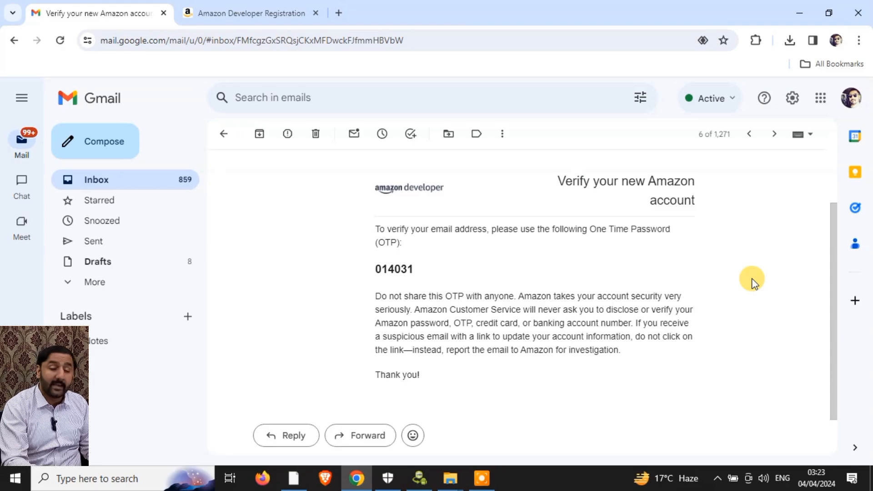
left_click_drag(374, 269, 414, 268)
left_click(425, 269)
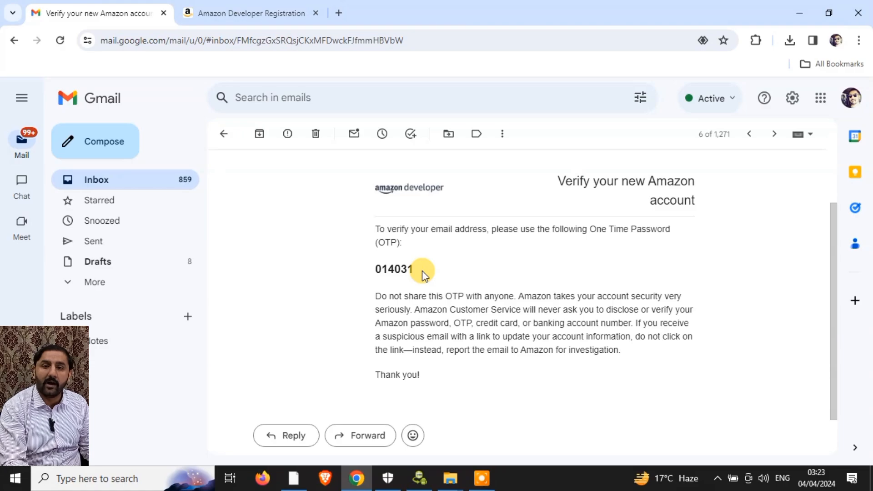
Step: Return to the Amazon Developer registration page, sign in with the existing account instead, and decline saving the password in the browser
left_click(259, 14)
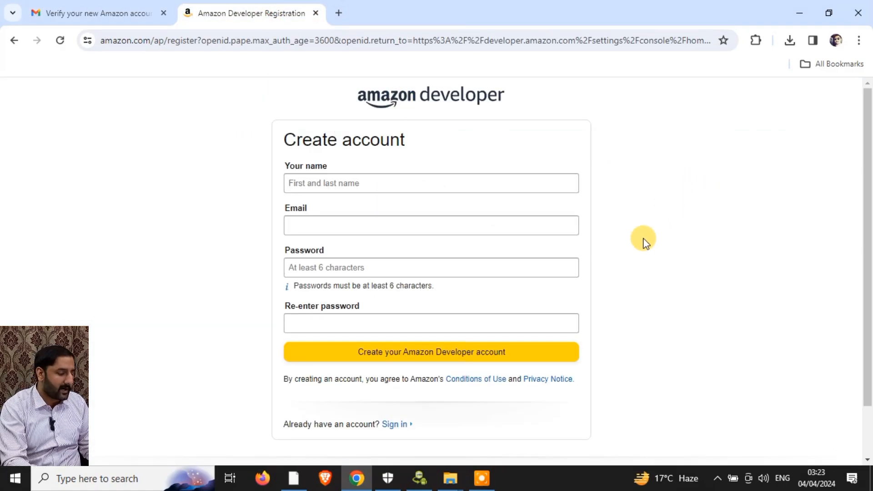
left_click(394, 425)
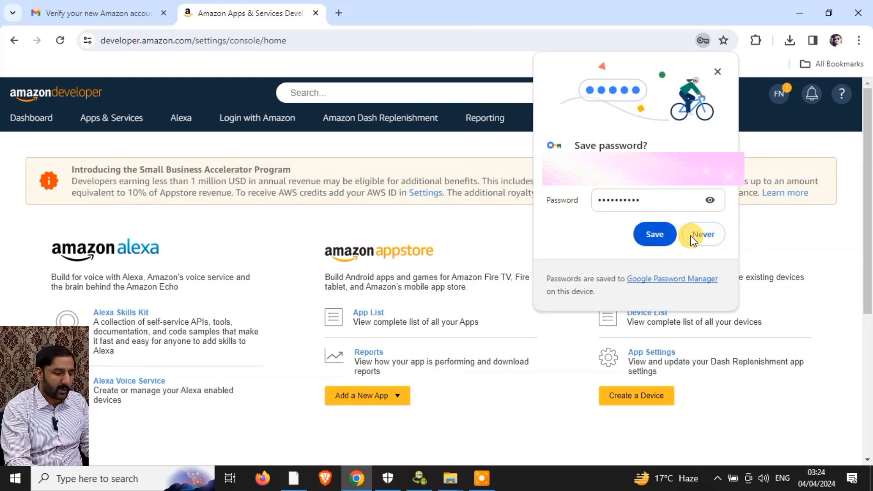
left_click(694, 234)
Step: Look over the developer console home page and its Dashboard
mouse_move(869, 173)
left_mouse_down()
mouse_move(869, 302)
mouse_move(869, 159)
left_mouse_up()
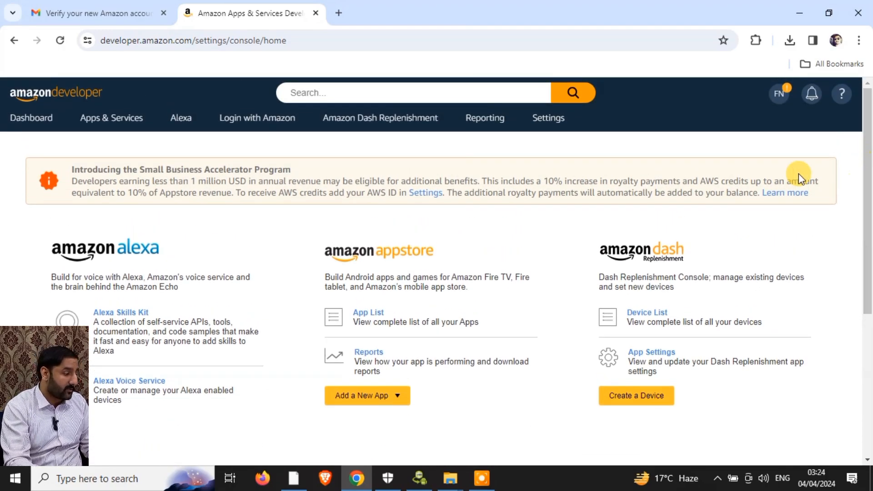
left_click(30, 121)
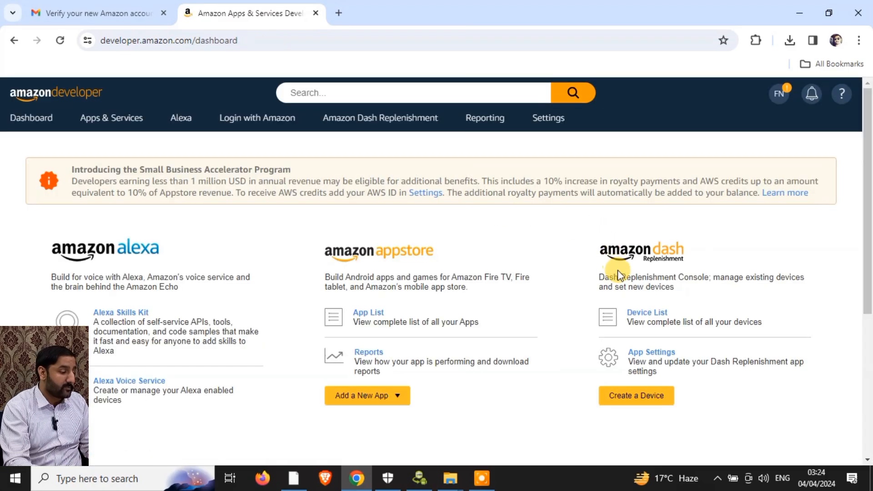
left_click_drag(867, 181, 869, 159)
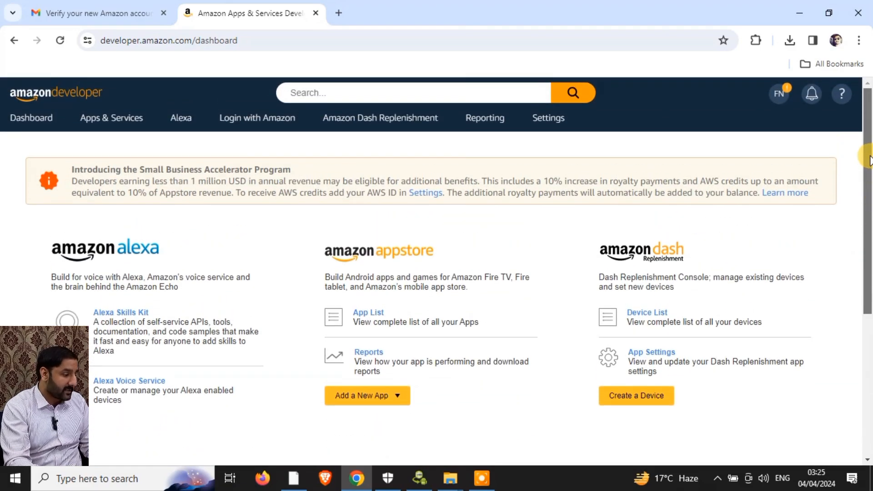
Step: Open the My Apps list and check the platform and current version status of the Stop Watch app
mouse_move(111, 117)
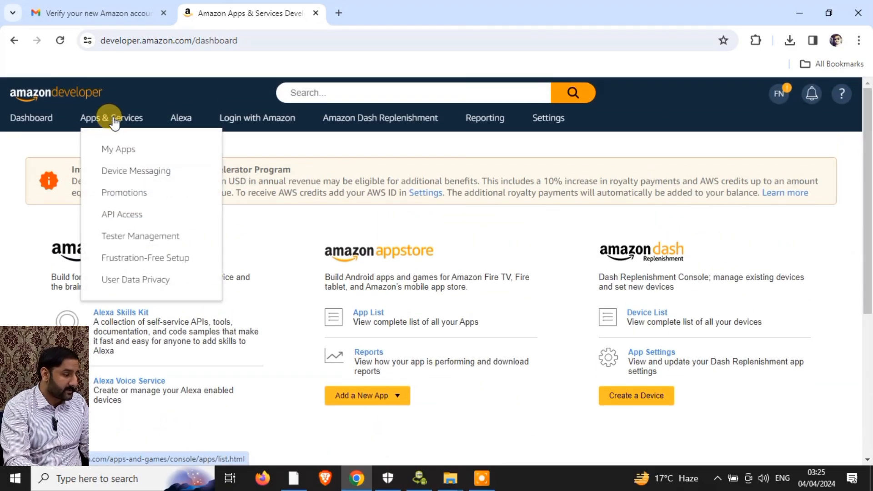
left_click(121, 152)
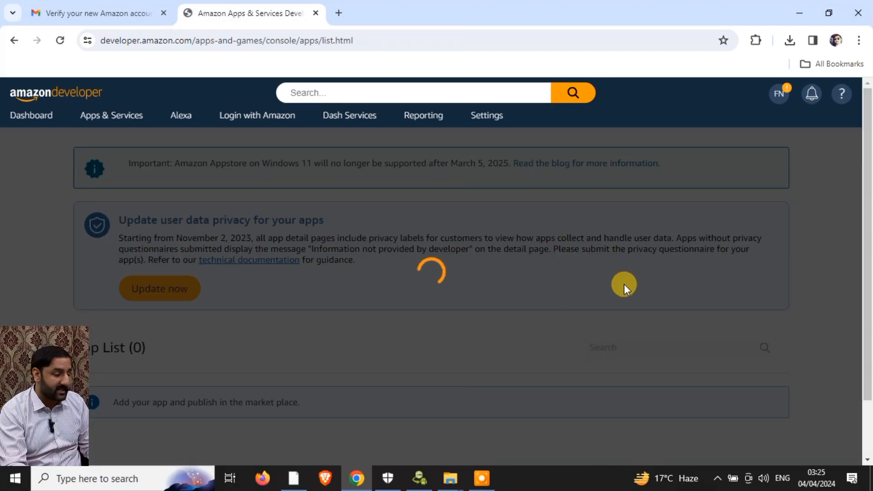
scroll(623, 284, "down", 4)
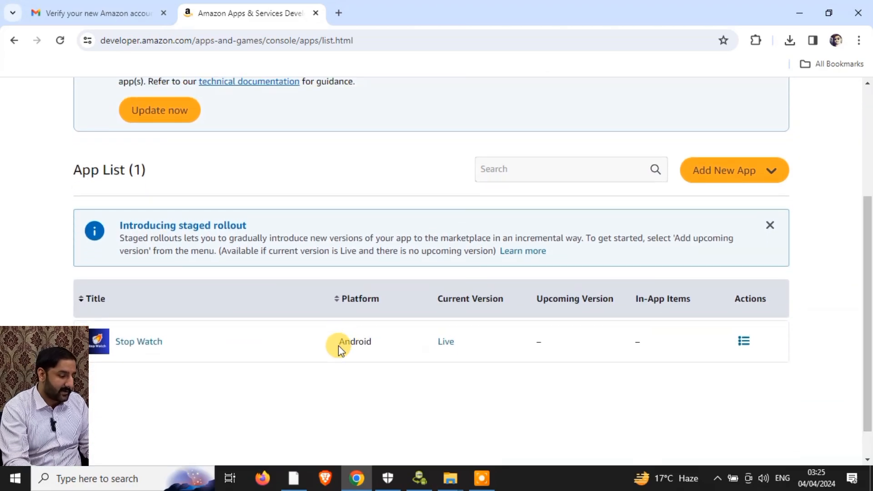
left_click_drag(337, 344, 378, 349)
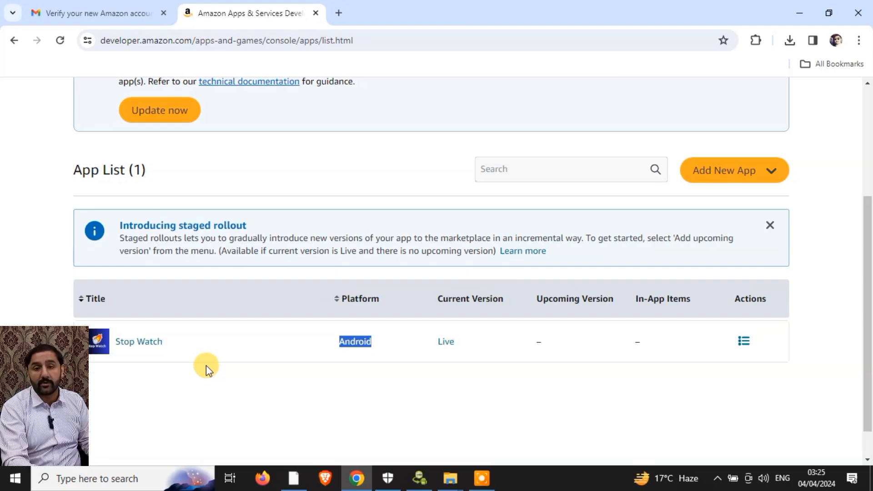
left_click(450, 378)
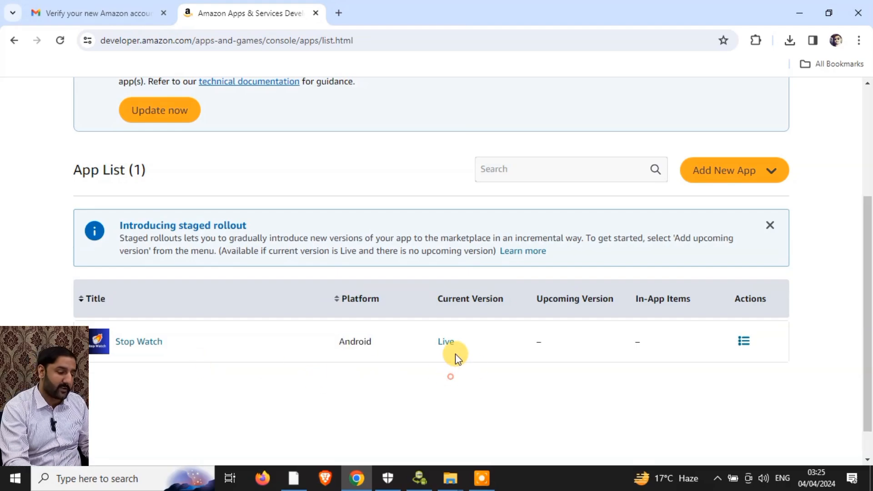
Step: View the Stop Watch app's product page on Amazon.com and close it to return to the app list
left_click(745, 344)
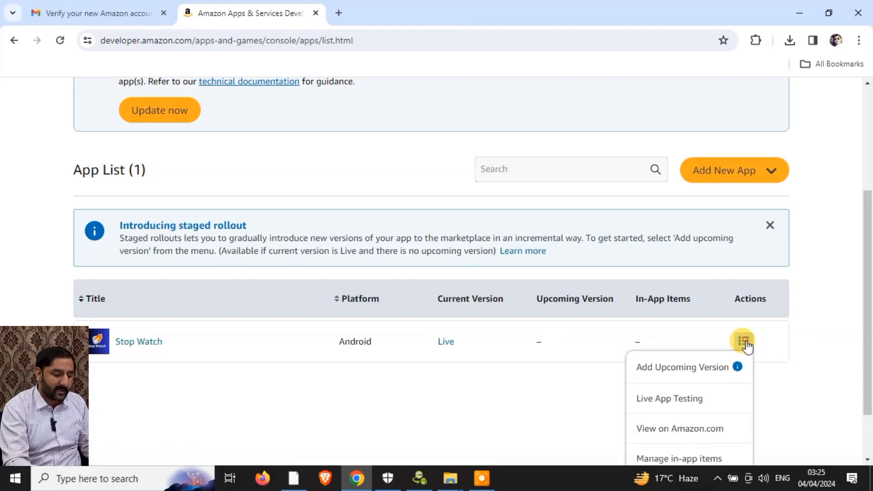
left_click(704, 430)
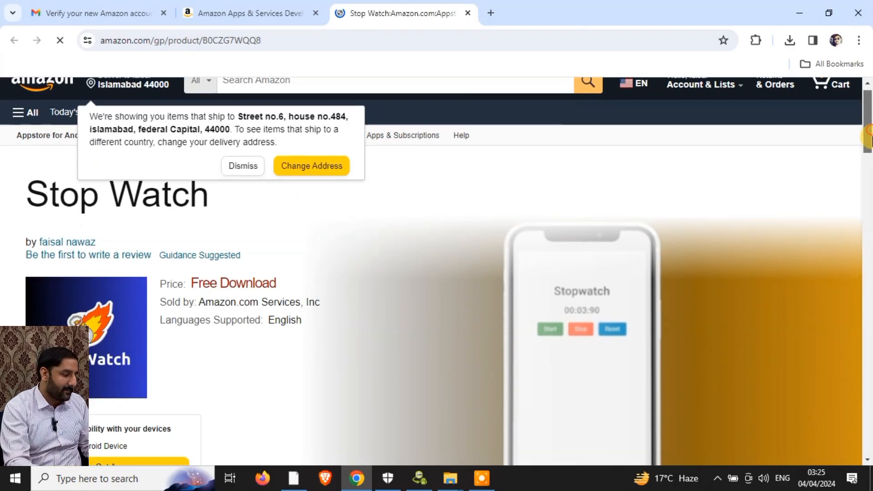
left_click_drag(870, 141, 866, 102)
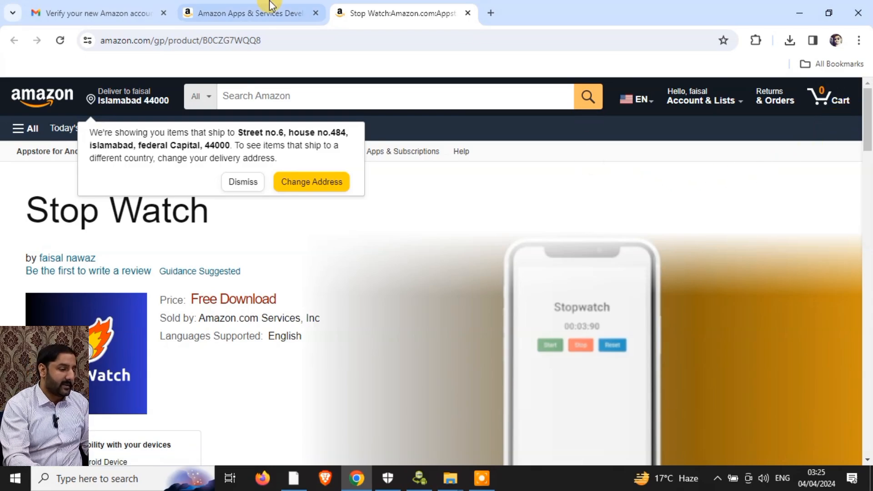
left_click(470, 12)
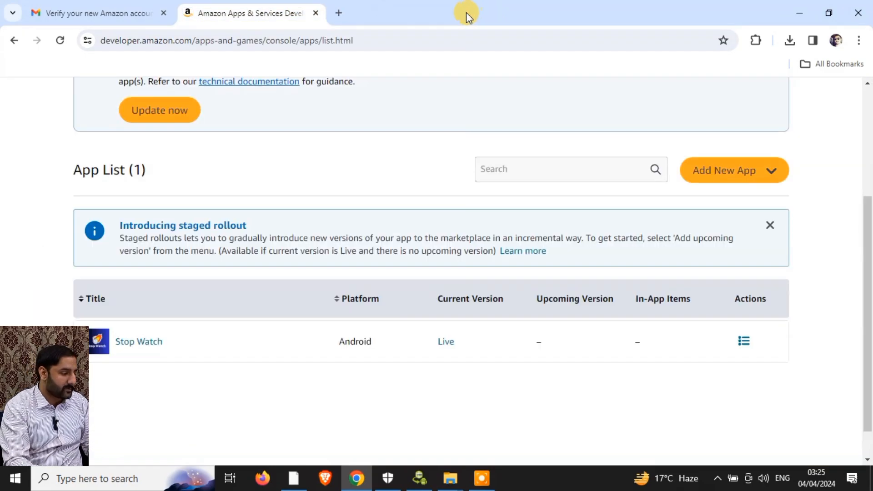
Step: Leave the app list and show the Windows desktop
scroll(517, 187, "up", 4)
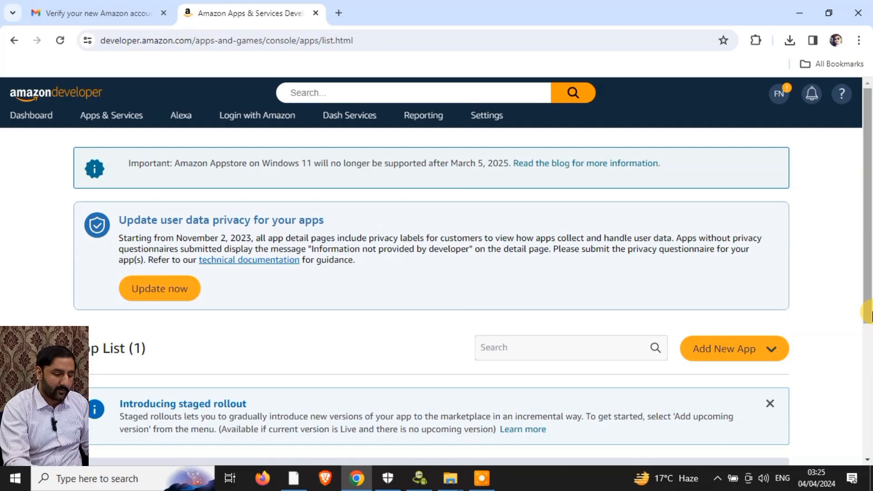
left_click(871, 486)
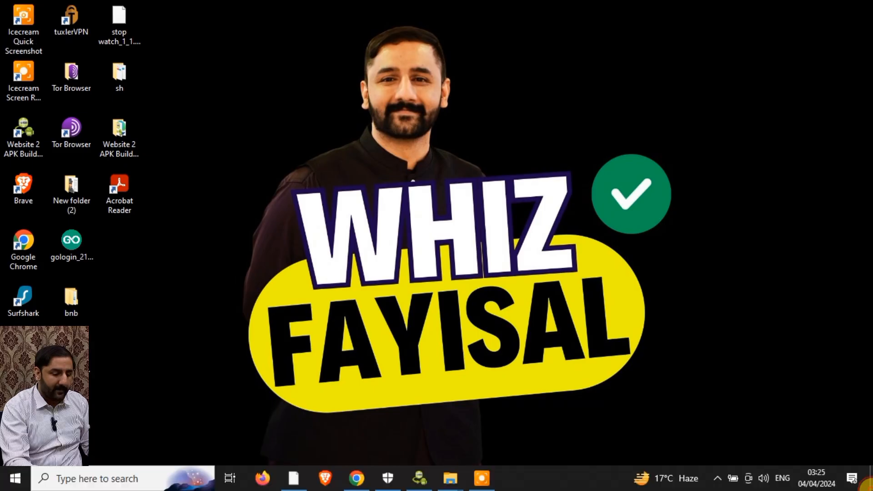
right_click(453, 238)
left_click(448, 237)
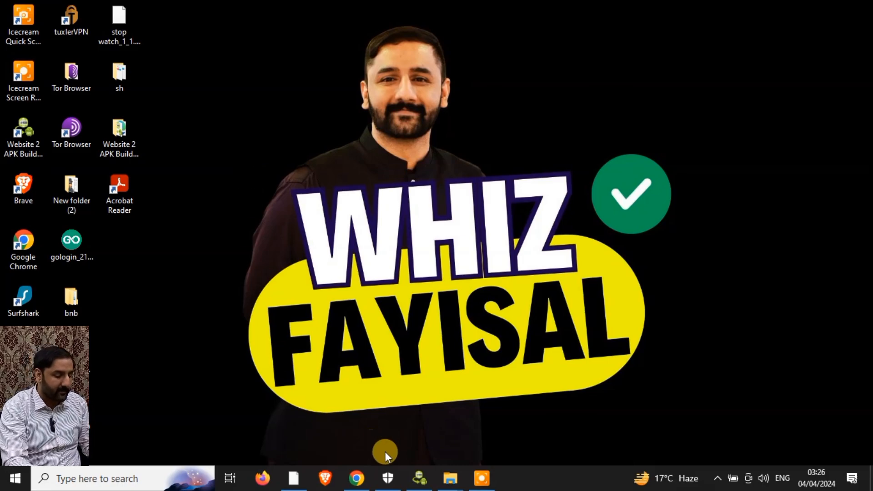
Step: Inspect the package name fields in Website 2 APK Builder Pro, dismiss the Product Activation dialog, and close the program
left_click(419, 477)
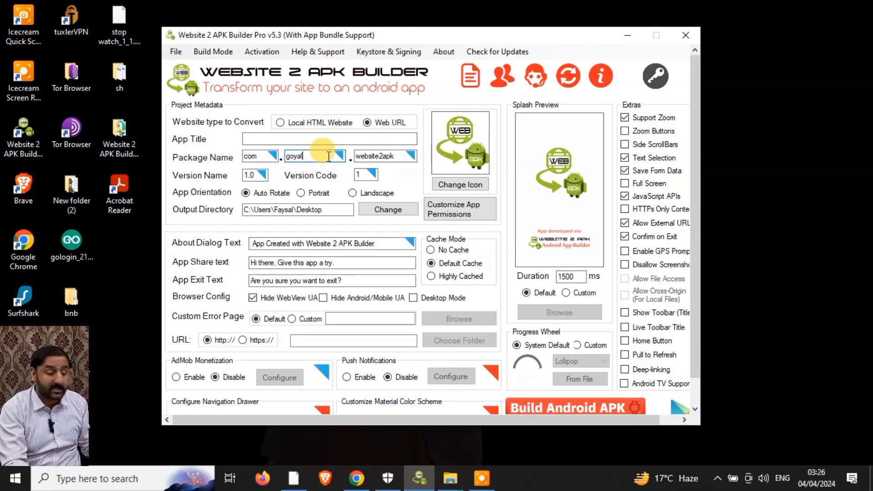
left_click(265, 158)
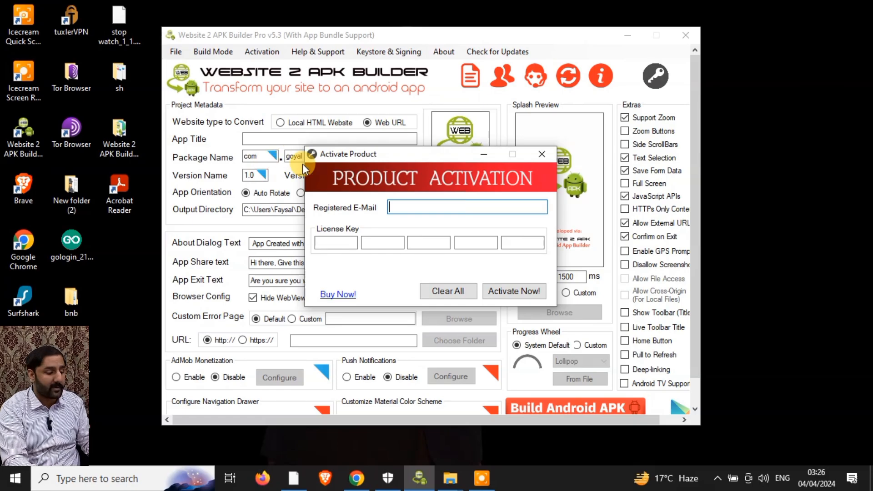
left_click(540, 153)
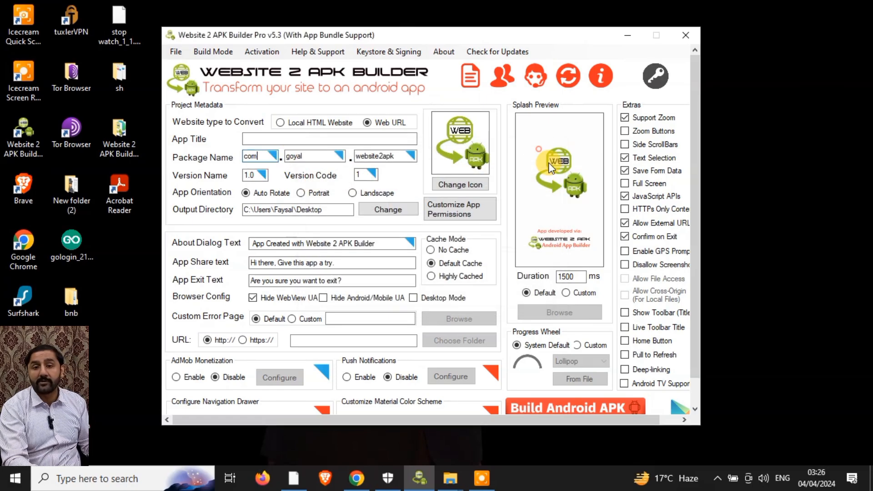
left_click(691, 35)
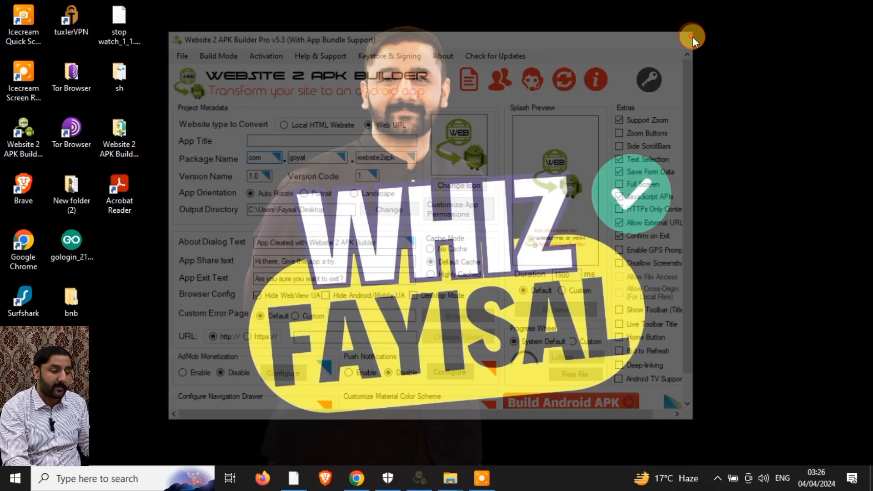
Step: Refresh the desktop, open the Website 2 APK Builder Pro Portable folder, and try to launch Website 2 APK Builder Pro v3.4.exe
right_click(534, 150)
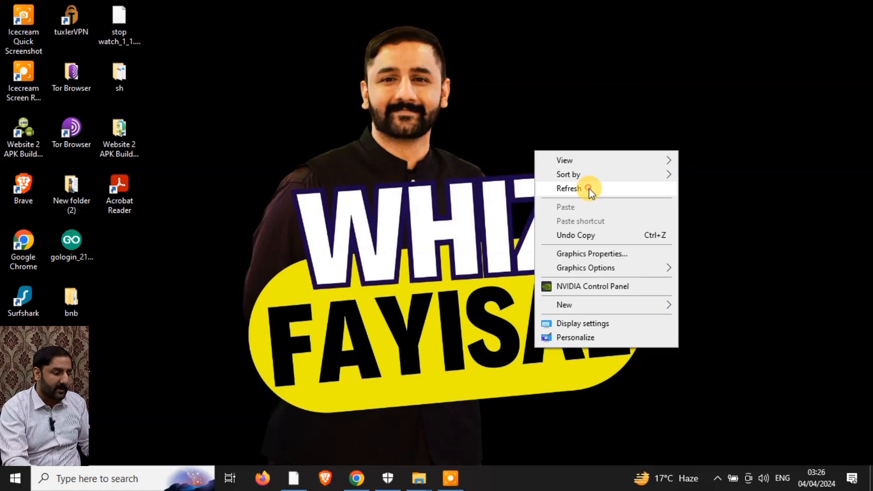
left_click(588, 189)
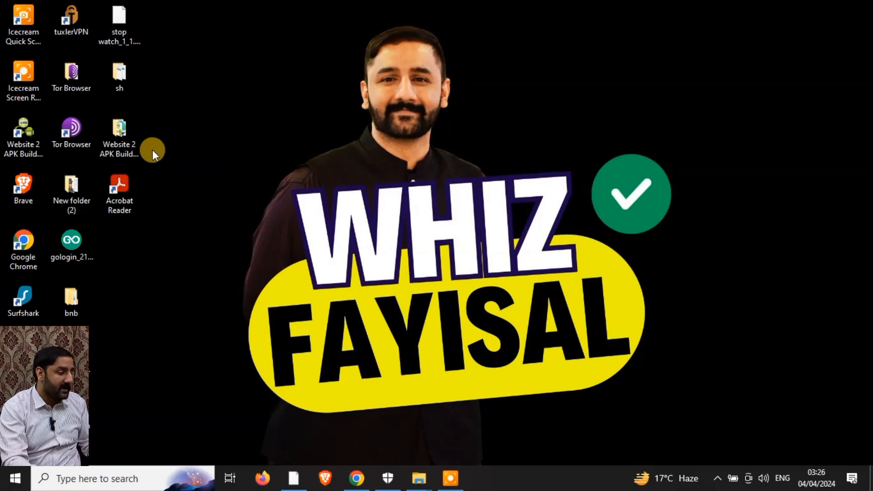
double_click(132, 146)
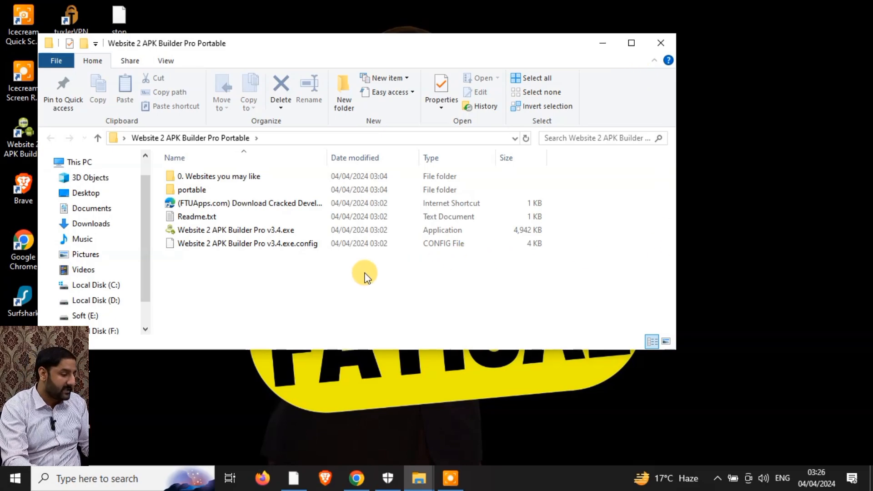
left_click(277, 231)
double_click(277, 231)
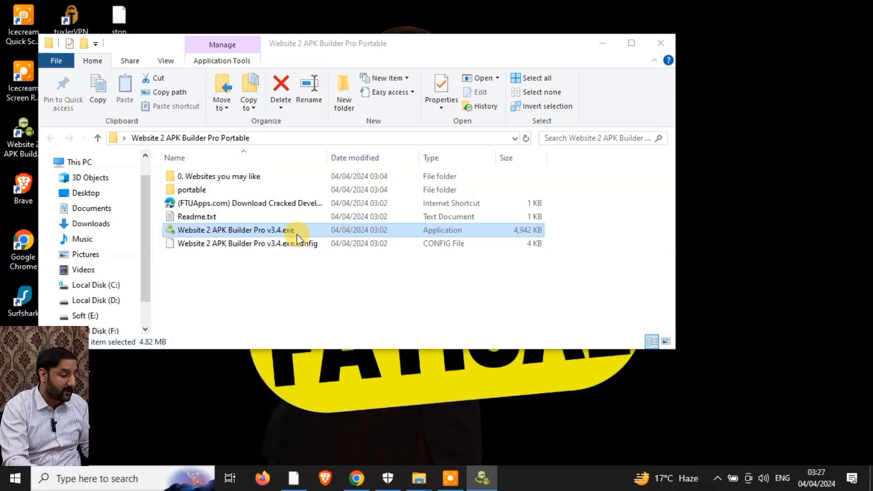
left_click(272, 230)
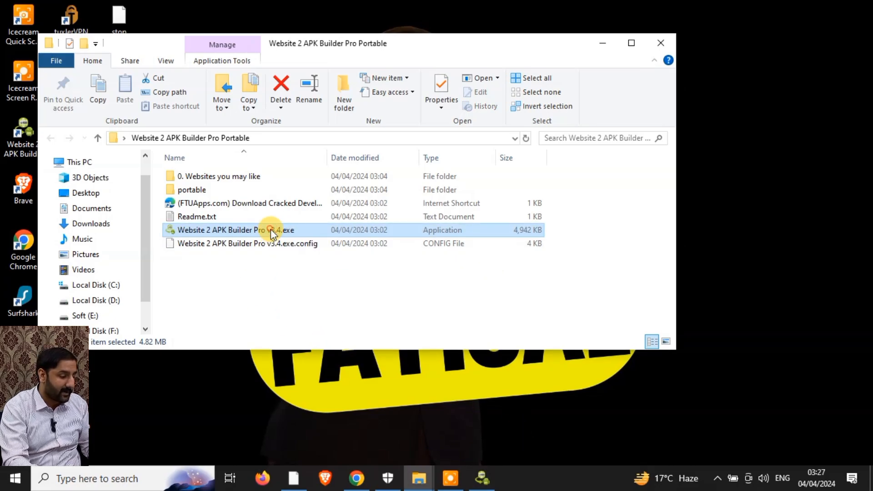
left_click(483, 480)
left_click(538, 437)
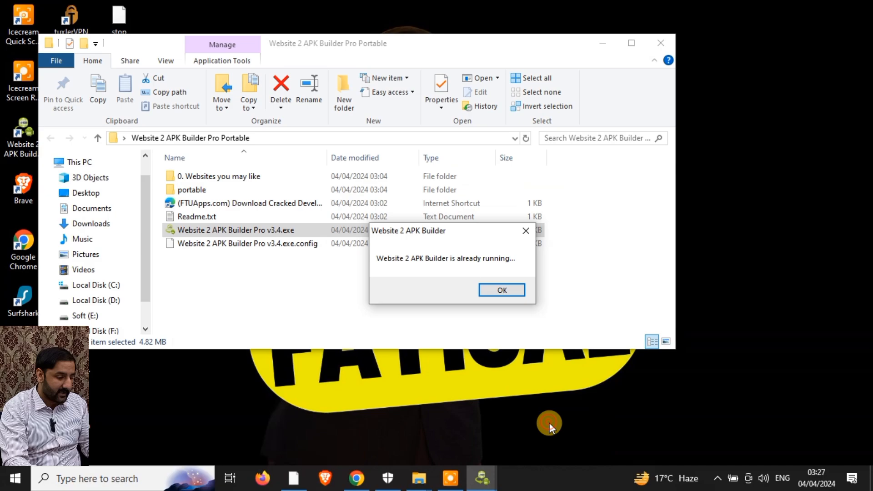
left_click(506, 290)
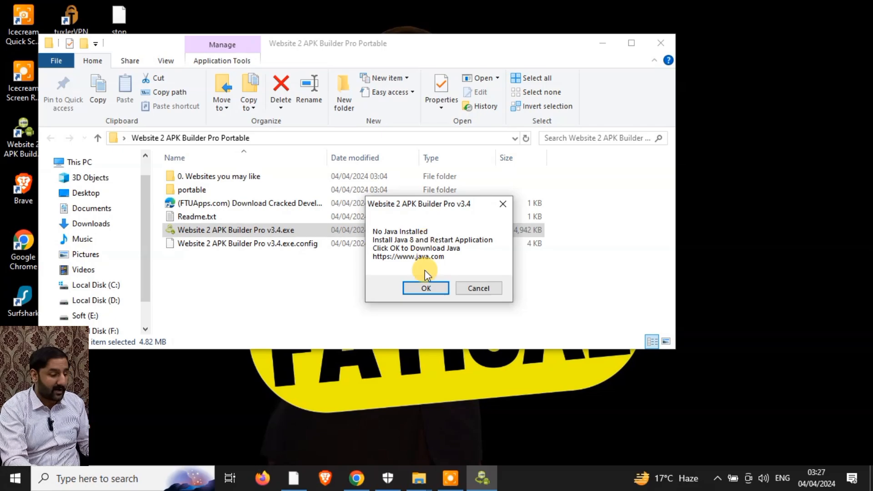
Step: Accept the program's offer to download Java, view the java.com page, and close the browser
left_click(430, 290)
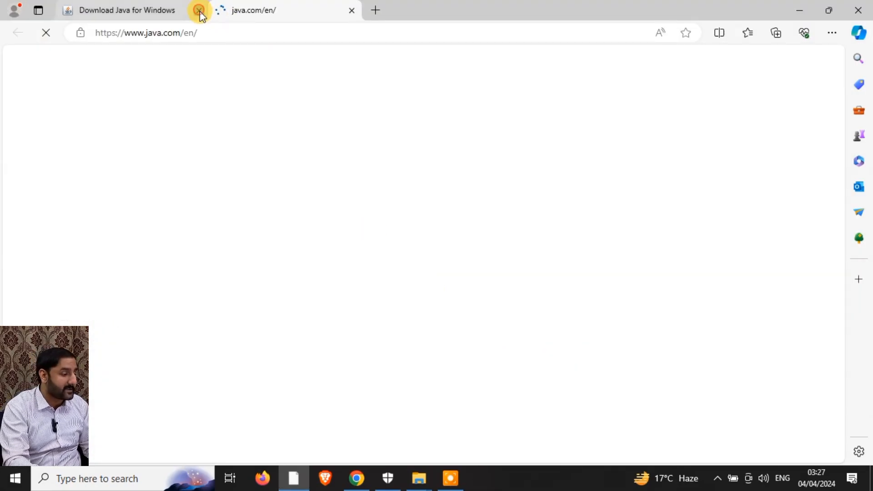
left_click(198, 10)
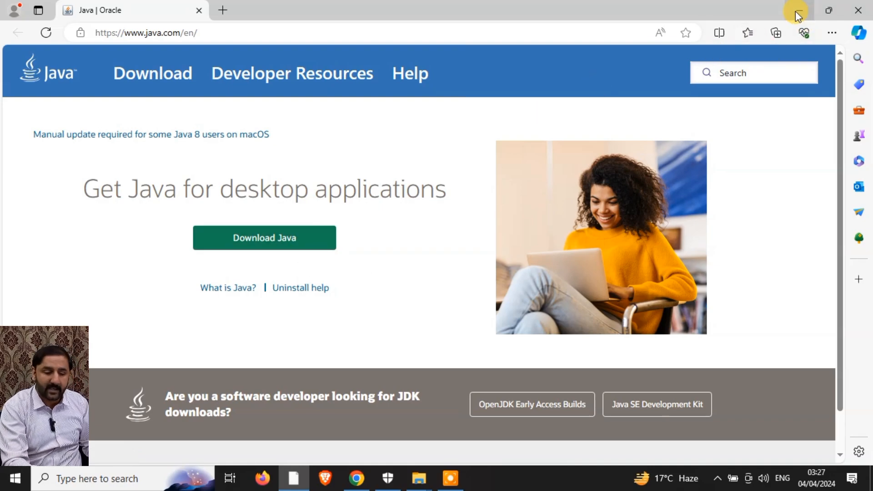
left_click(857, 7)
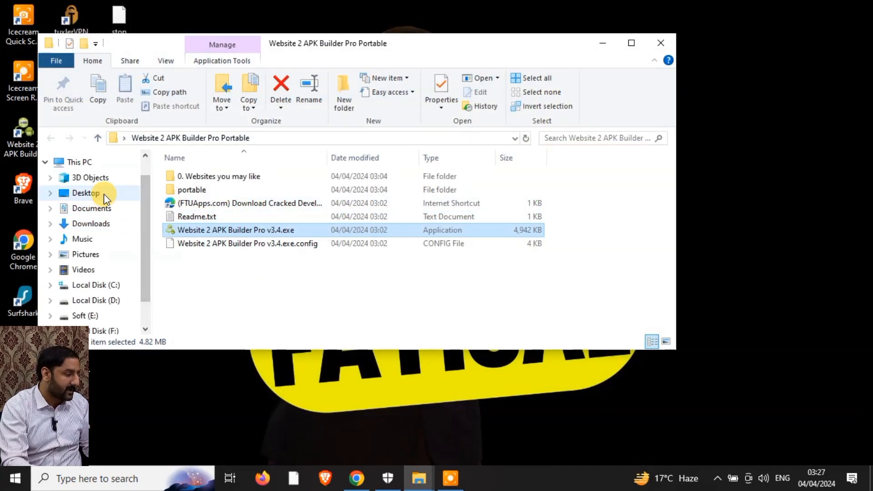
Step: Run the jre-8u401-windows-x64.exe installer from the Downloads folder and allow it to make changes
scroll(129, 179, "up", 1)
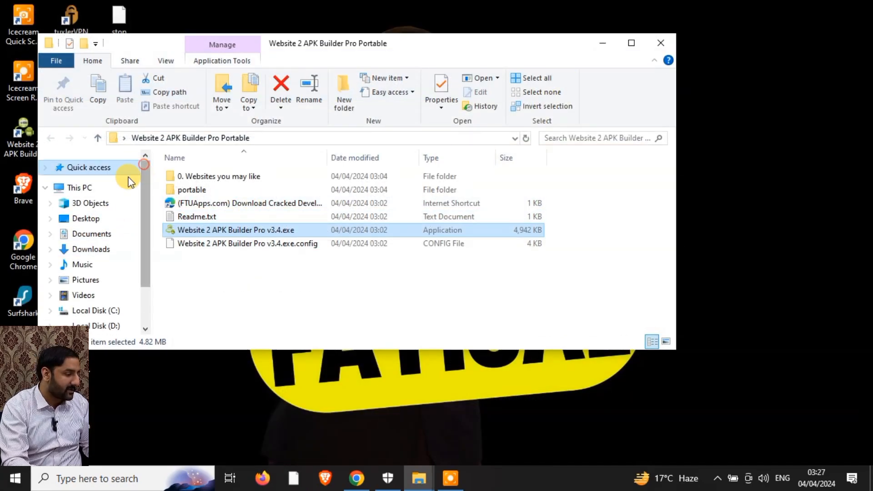
left_click(111, 248)
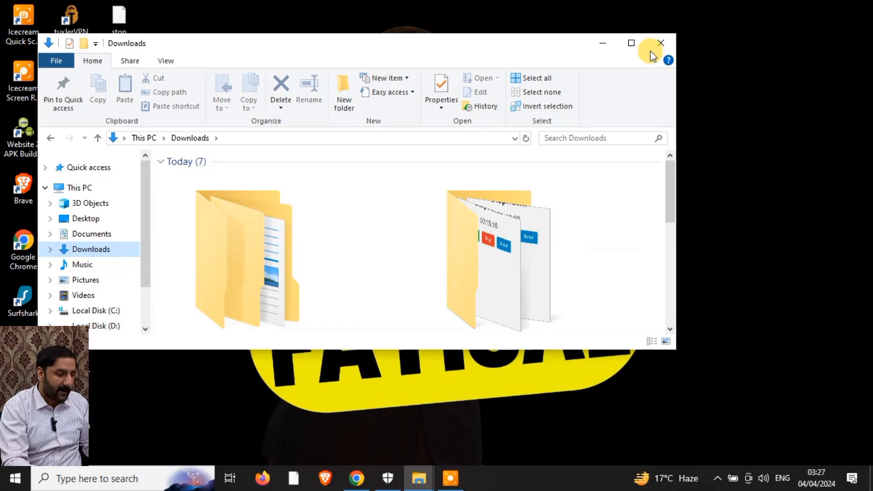
left_click(631, 43)
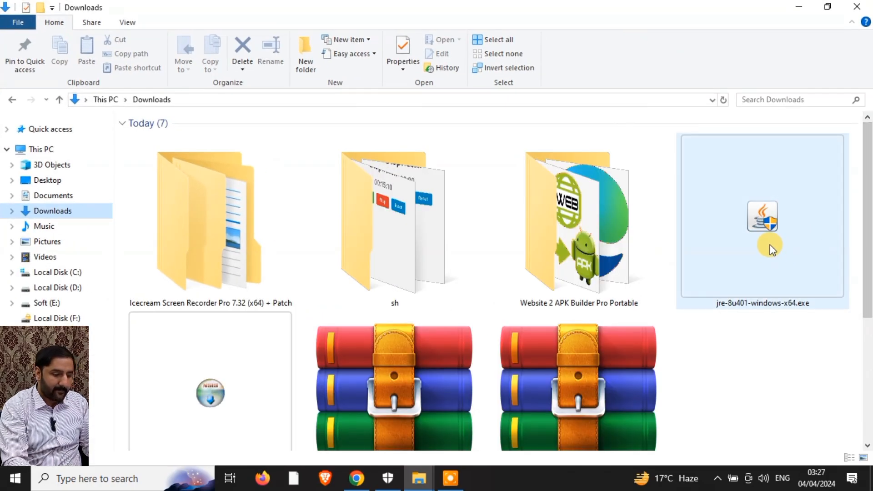
double_click(770, 245)
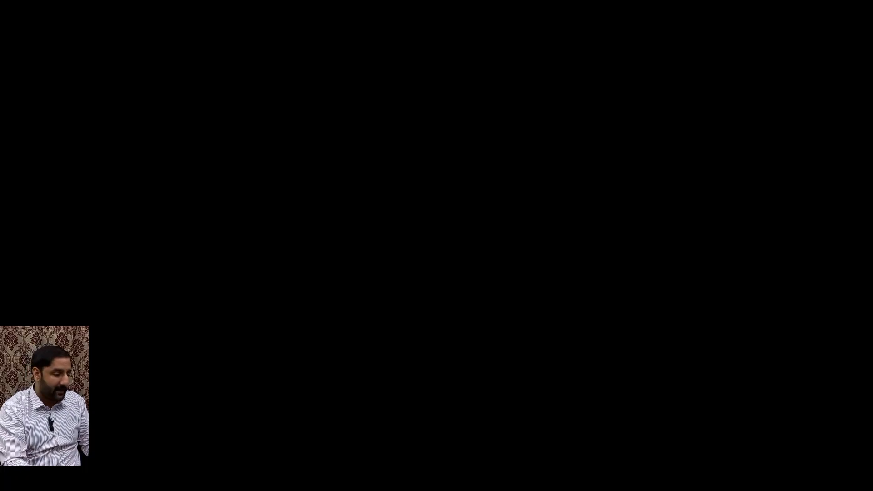
left_click(360, 324)
Step: Install Java in the default destination folder and close the setup once it completes
left_click(792, 6)
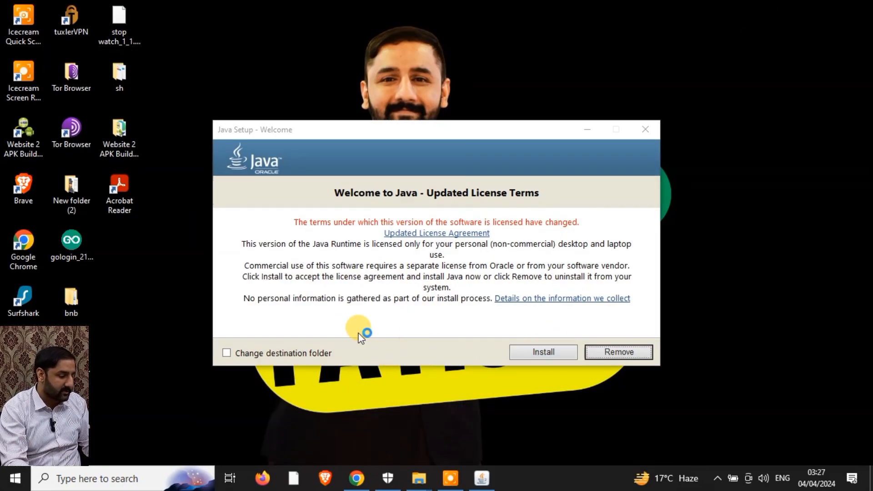
left_click(544, 352)
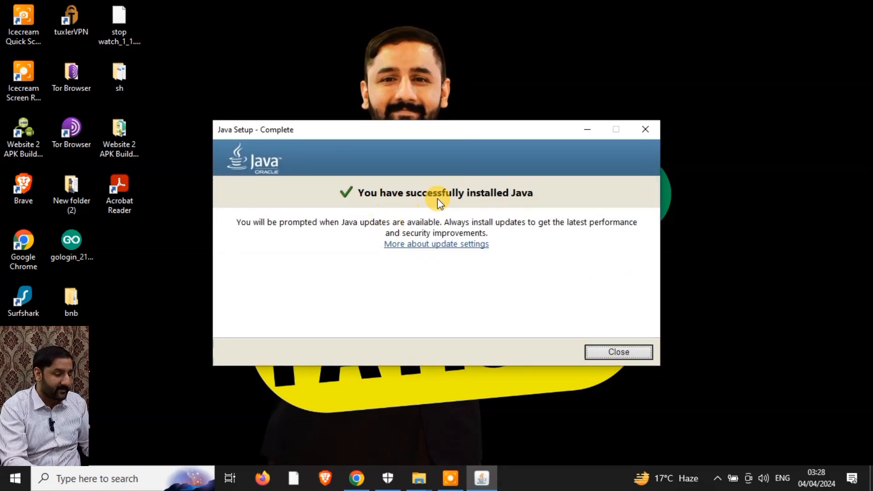
left_click(612, 351)
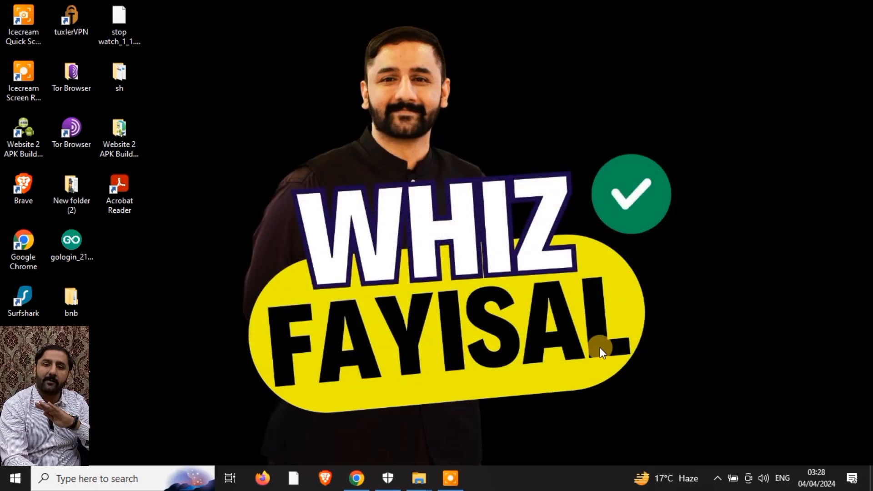
Step: Refresh the desktop and launch Website 2 APK Builder Pro v3.4.exe from the Website 2 APK Builder Pro Portable folder
right_click(368, 191)
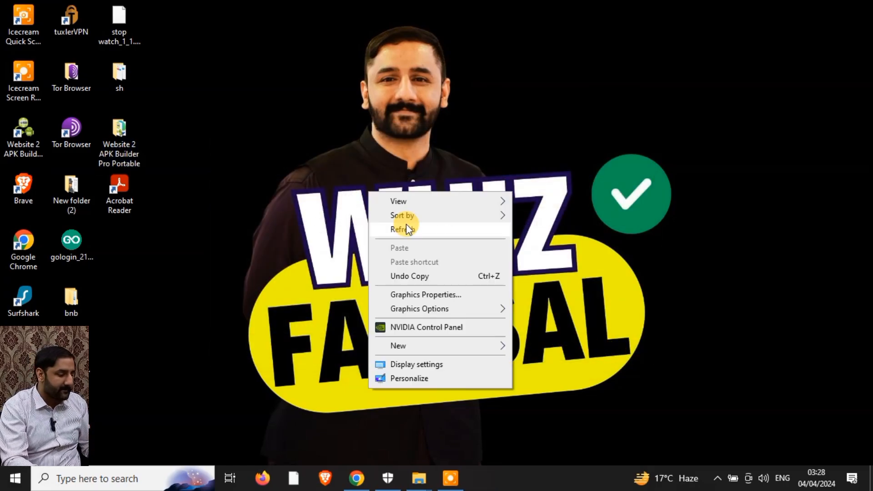
left_click(406, 224)
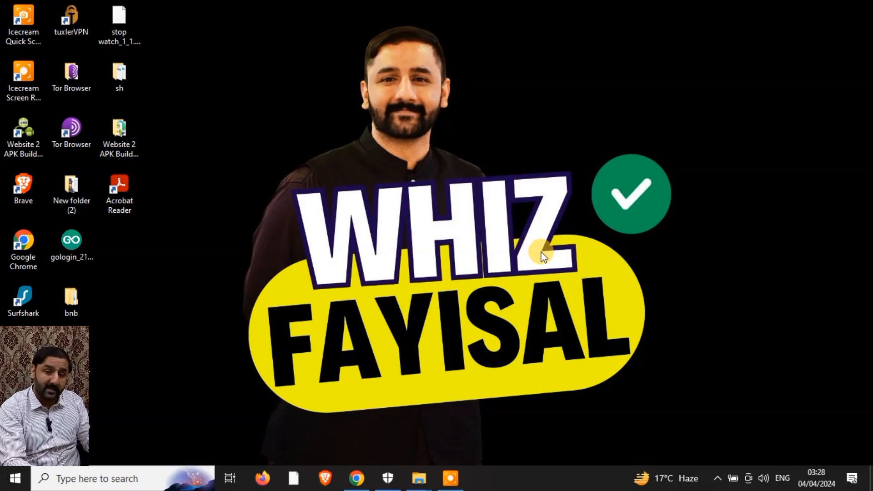
double_click(120, 139)
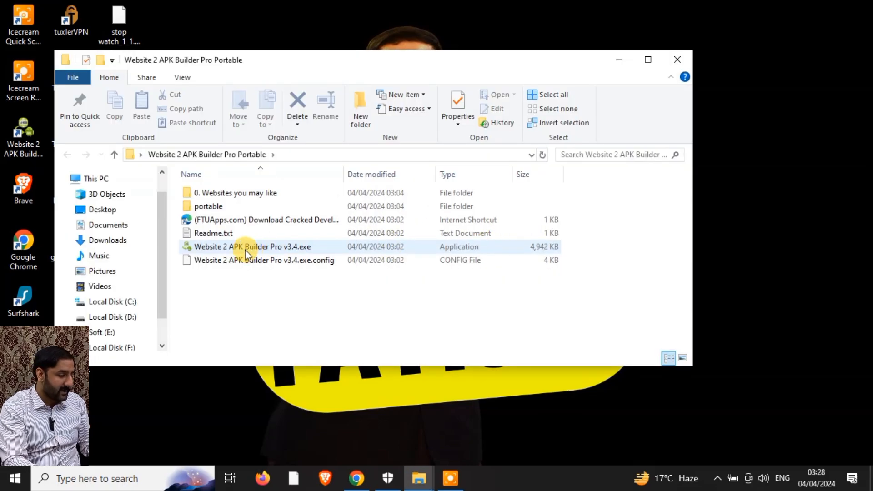
double_click(248, 248)
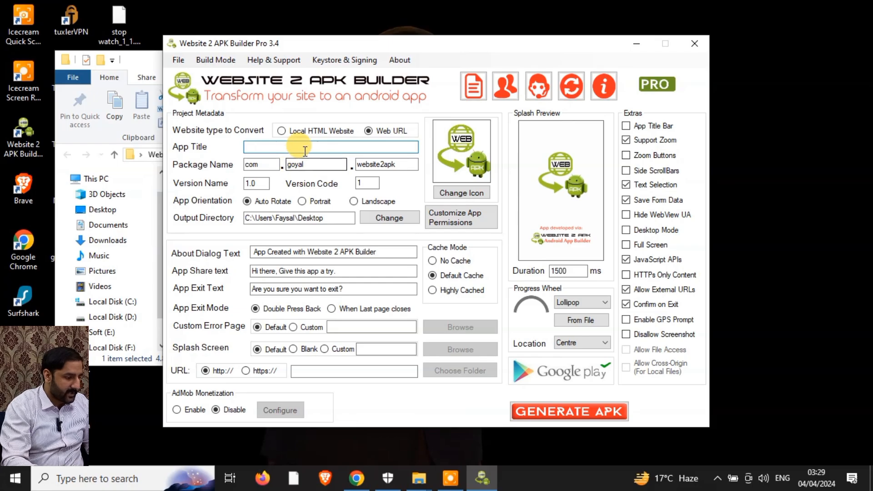
Step: Set the website type to Local HTML Website and choose the "stop watch" folder on the Desktop as its directory
left_click(282, 132)
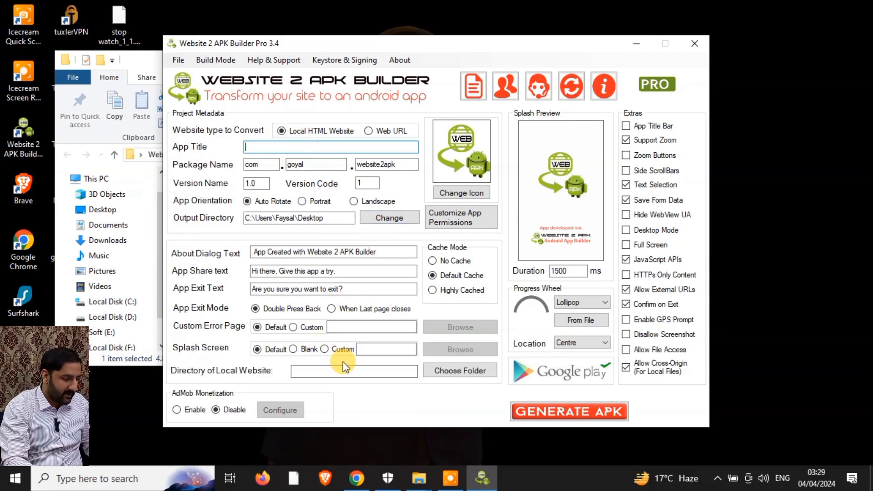
left_click(446, 369)
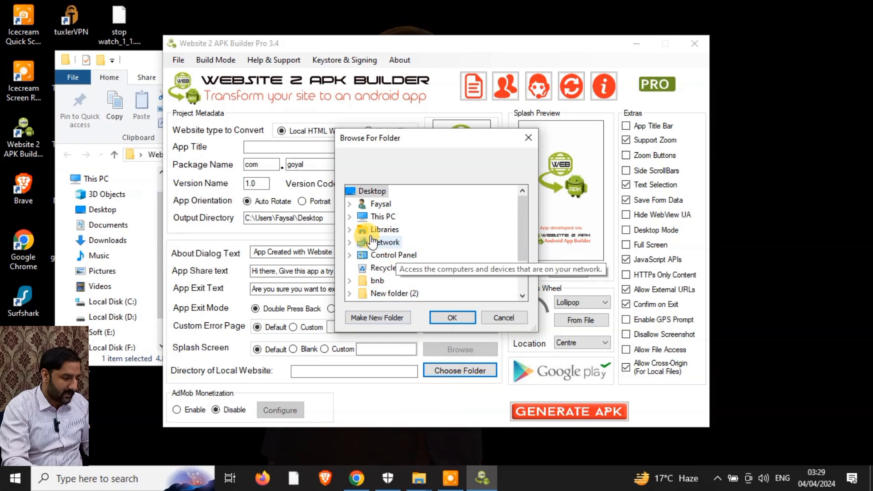
left_click(350, 220)
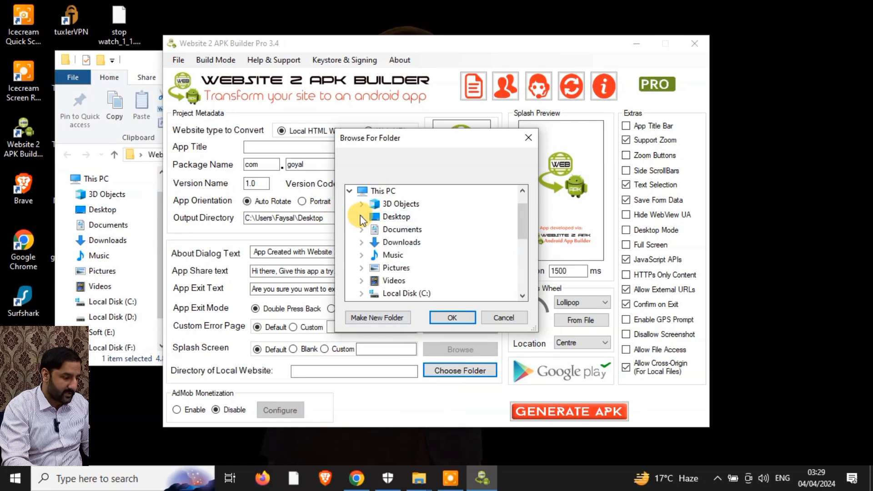
left_click(361, 217)
left_click_drag(525, 223, 525, 233)
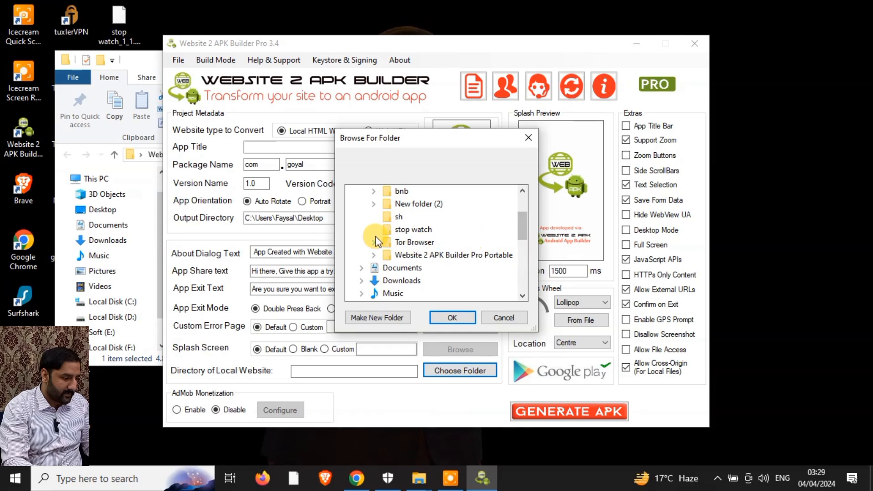
left_click(403, 231)
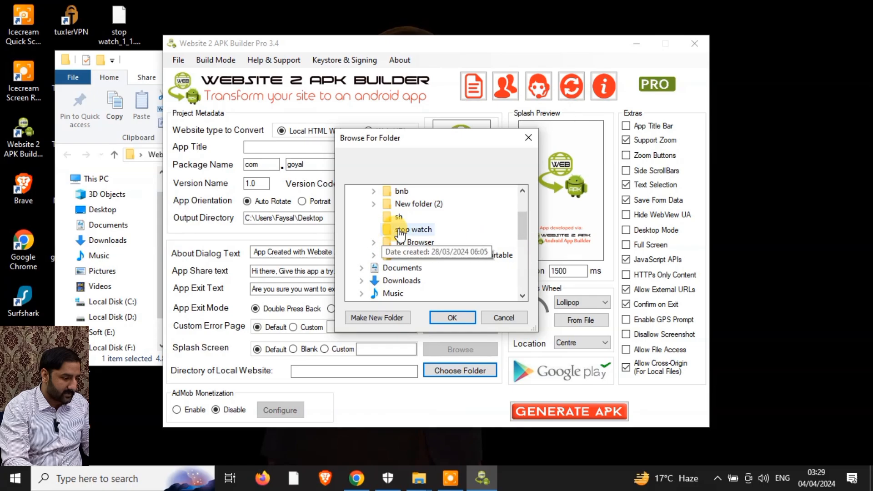
left_click(455, 317)
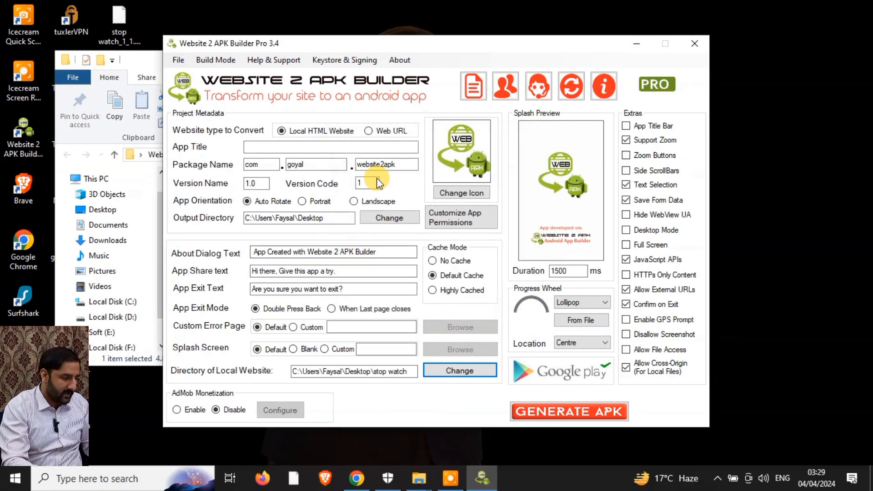
Step: Set the three parts of the package name to stop, watch and v123
double_click(270, 163)
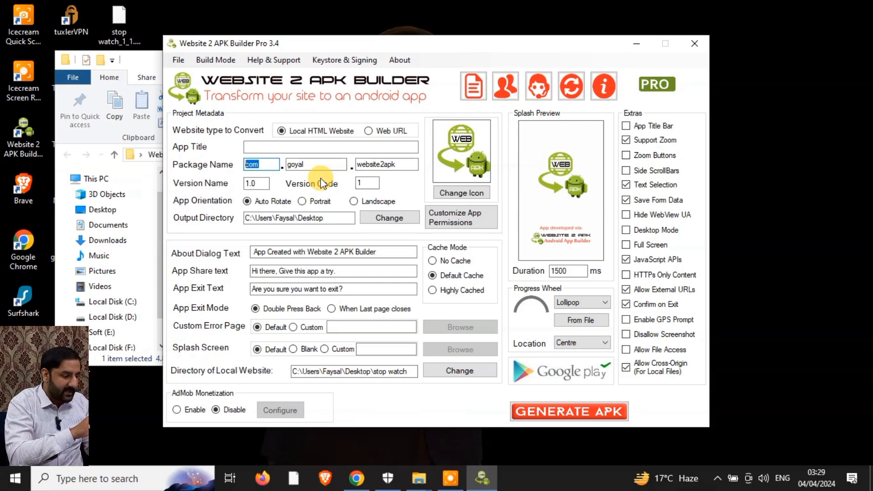
type("s")
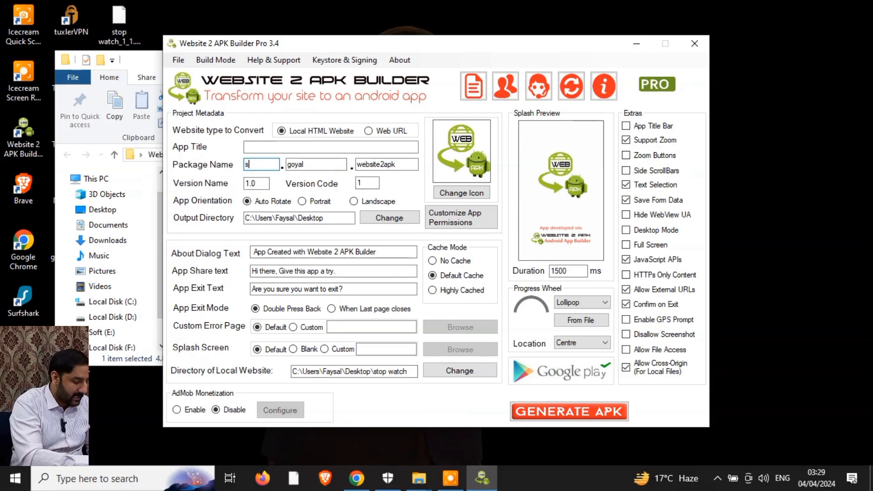
type("to")
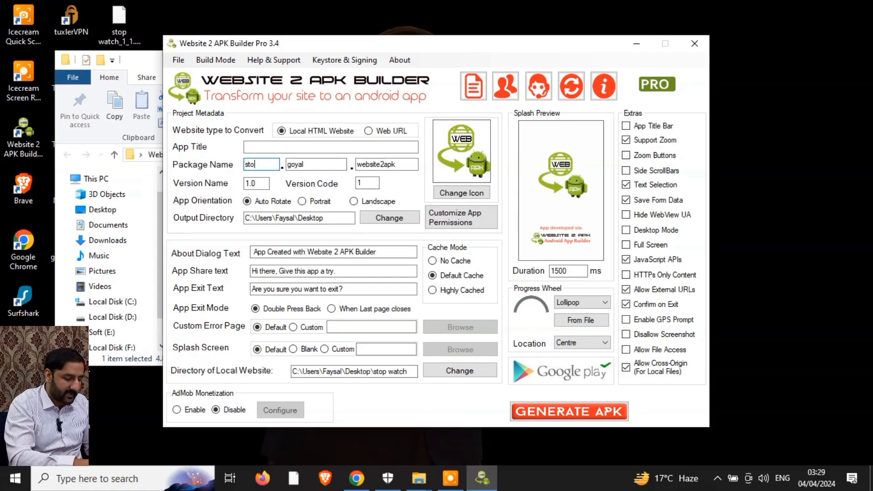
type("p")
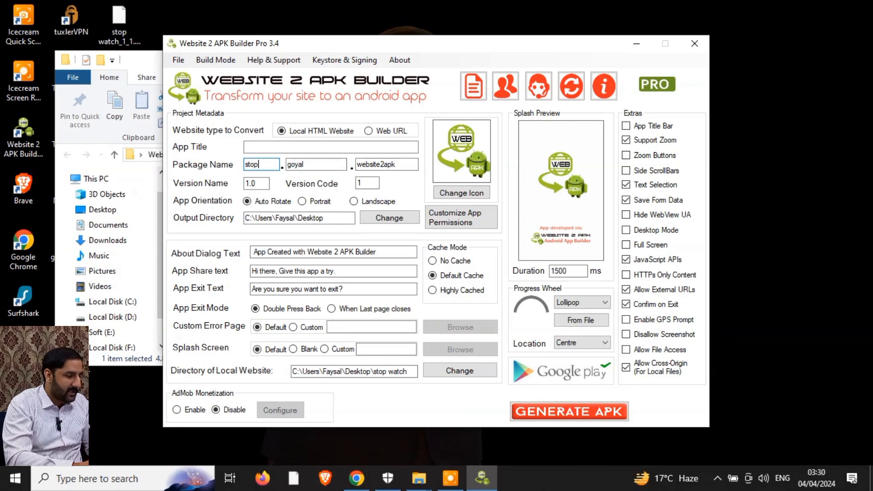
key("Tab")
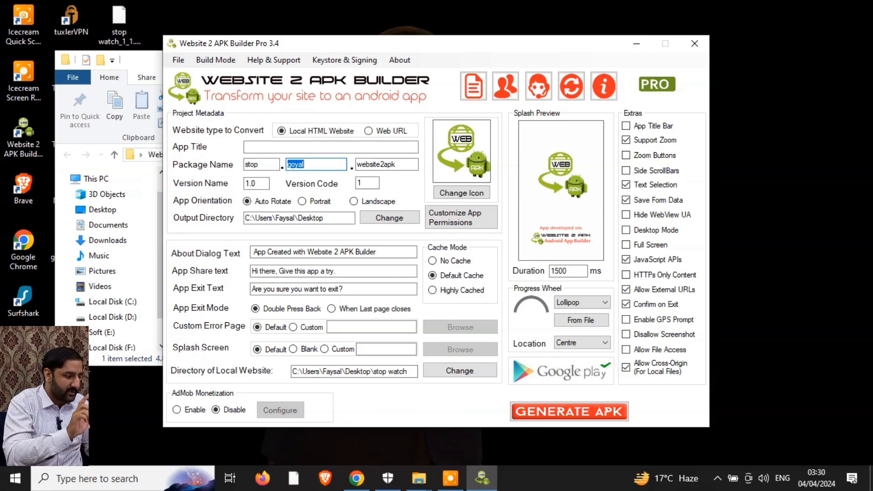
type("wtch")
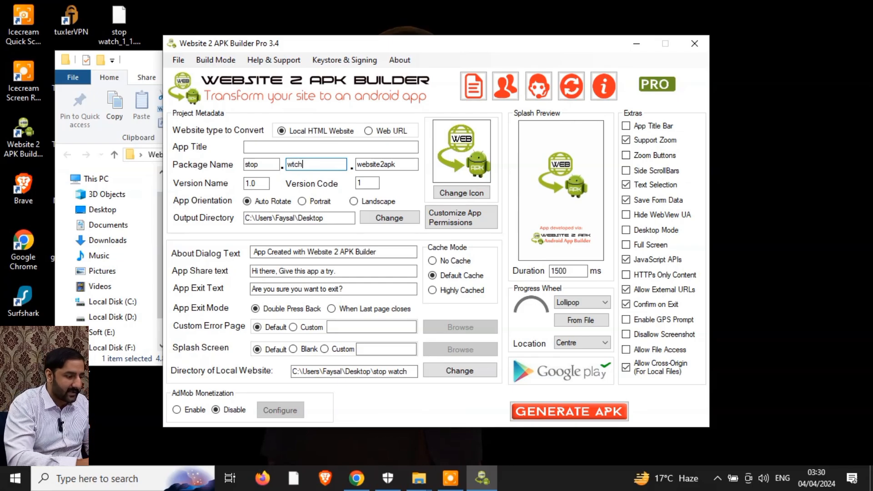
type("atch")
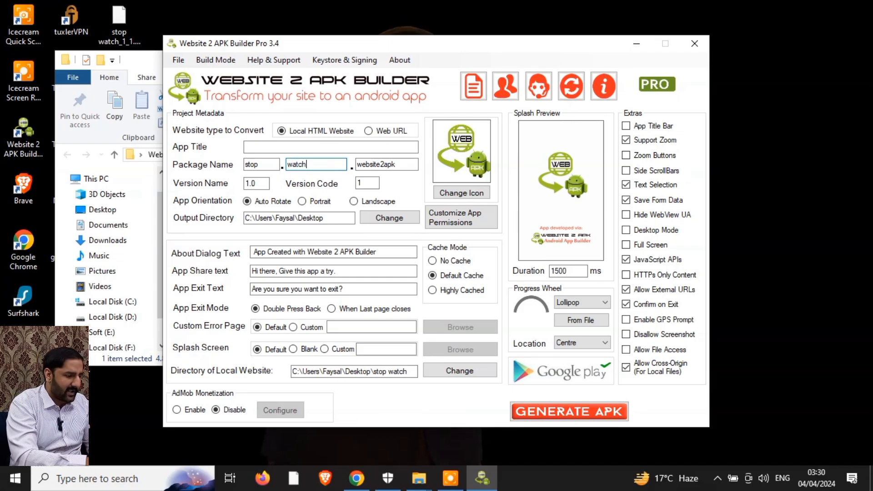
key("Tab")
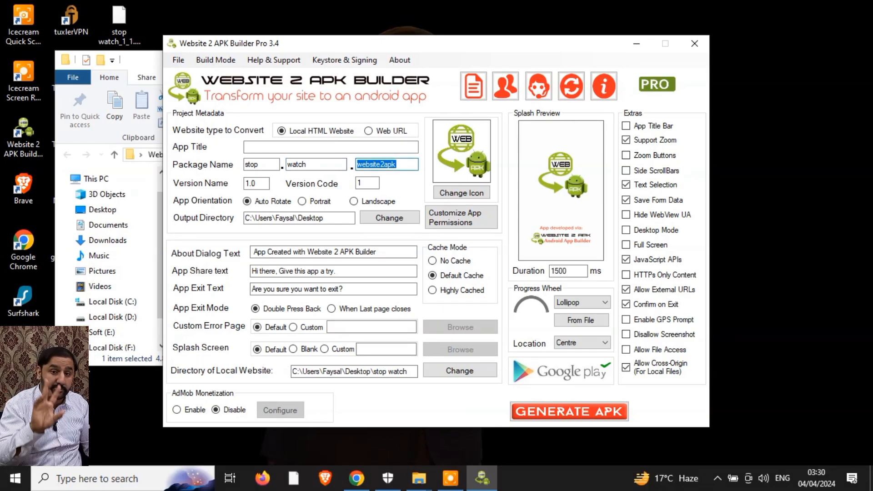
type("v")
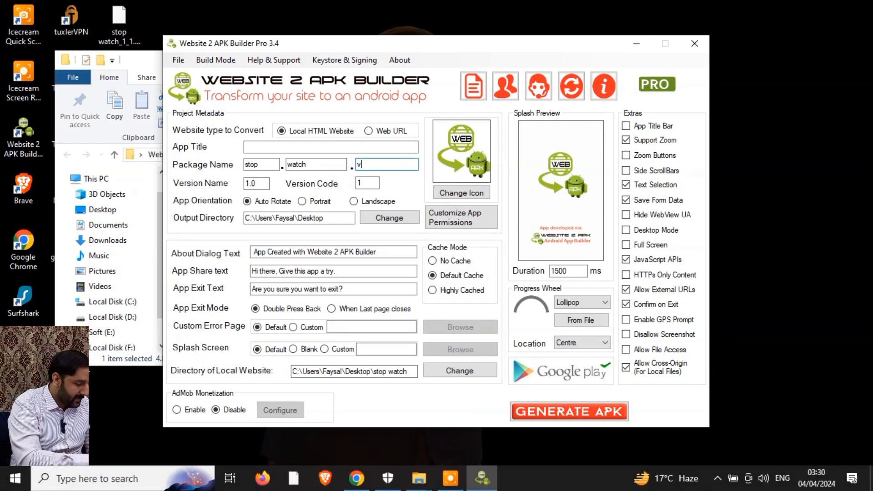
type("123")
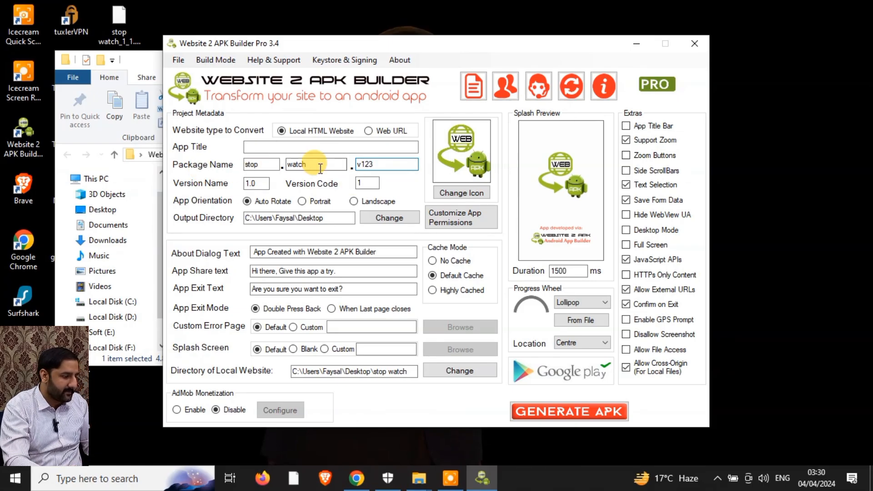
Step: Set the app title to "Stop Watch s1"
left_click(281, 146)
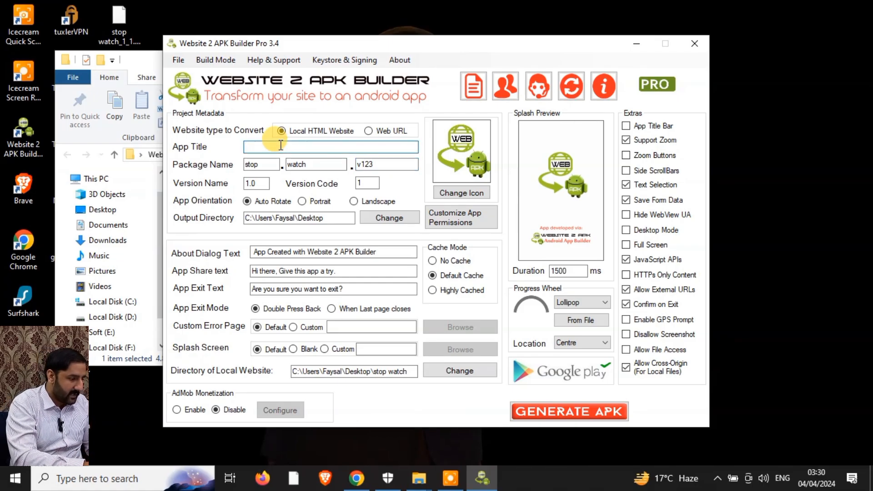
type("Stop")
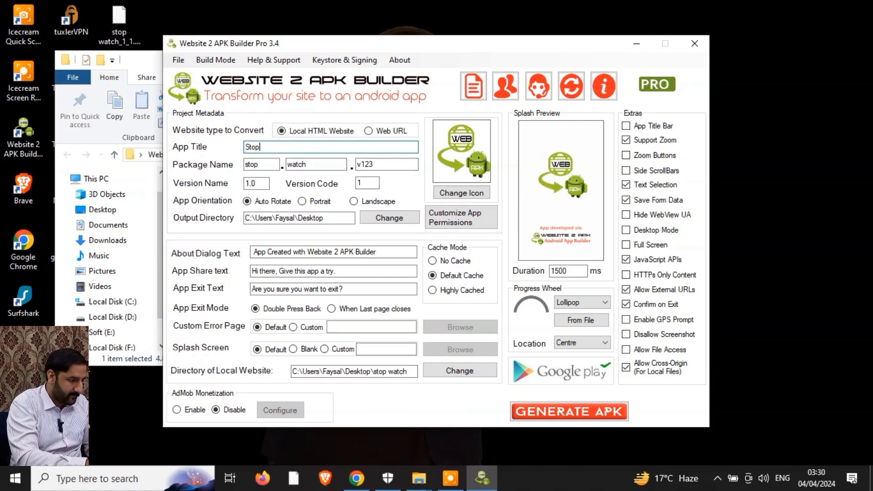
type(" Watch ")
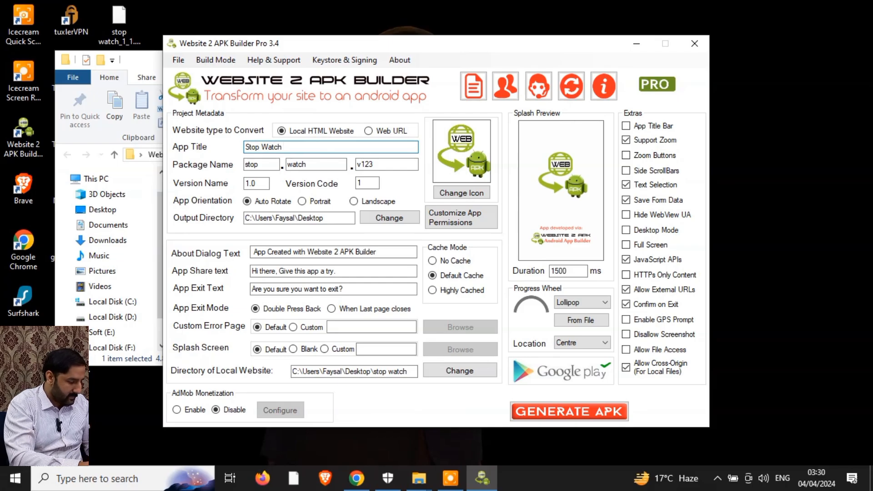
type("s1")
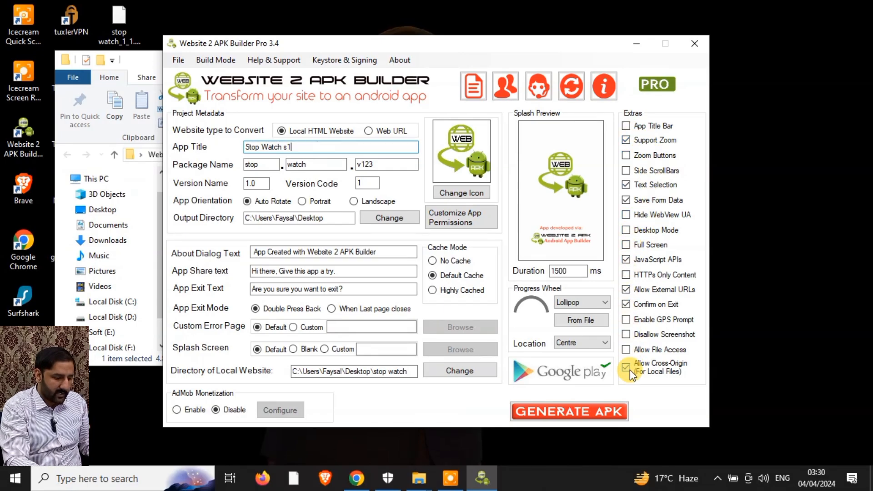
Step: Generate the APK, finish the build and dismiss the Google Play keystore warning without opening its instructions
left_click(568, 412)
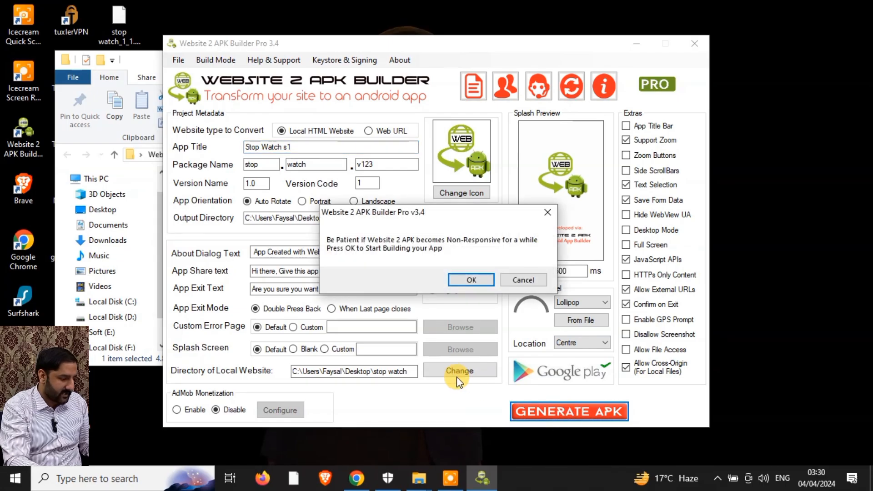
left_click(471, 280)
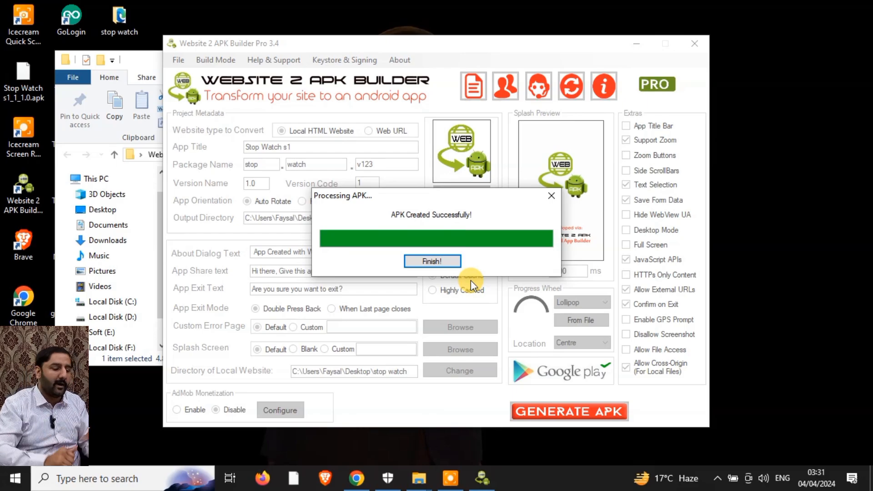
left_click(445, 262)
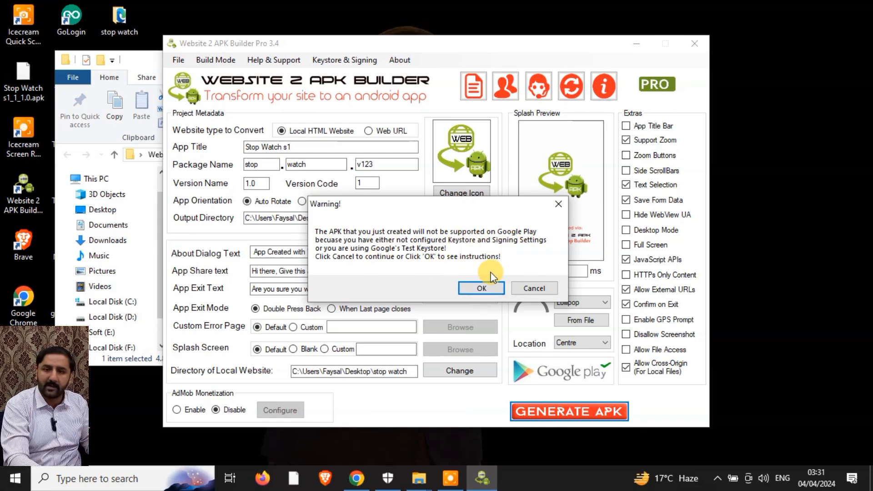
left_click(532, 289)
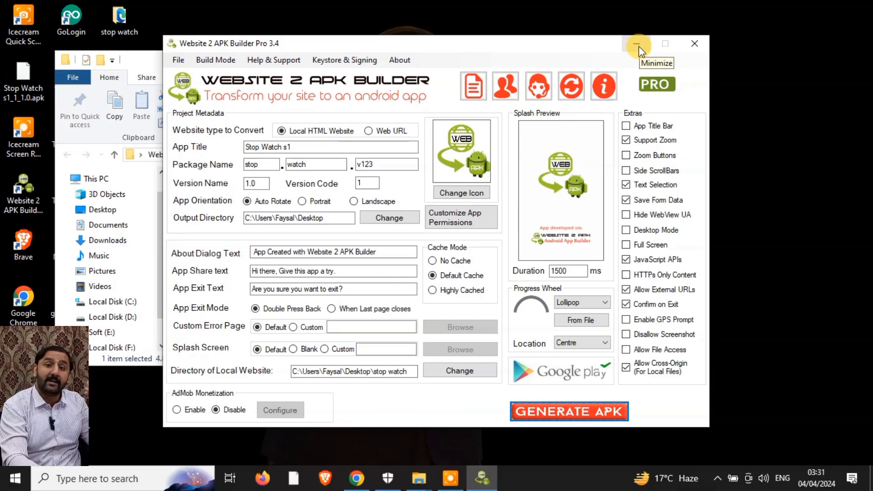
Step: Close the APK builder, minimize the Website 2 APK Builder Pro Portable folder window and refresh the desktop
left_click(689, 47)
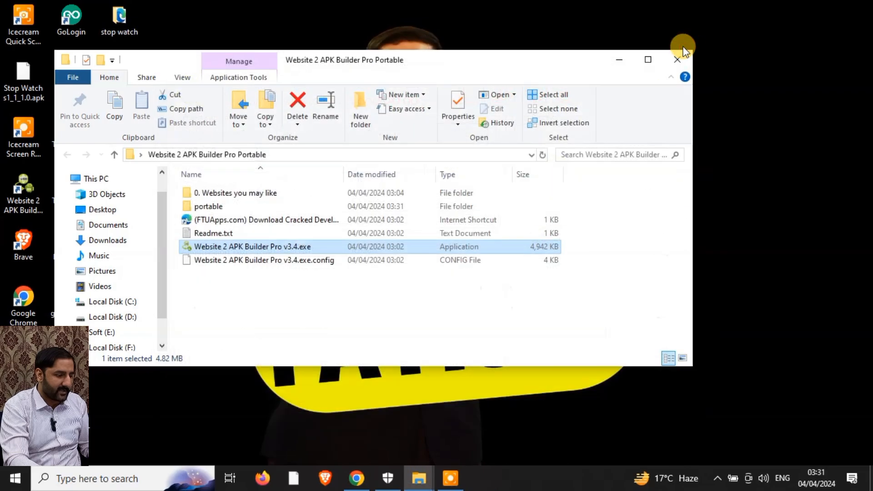
left_click(620, 59)
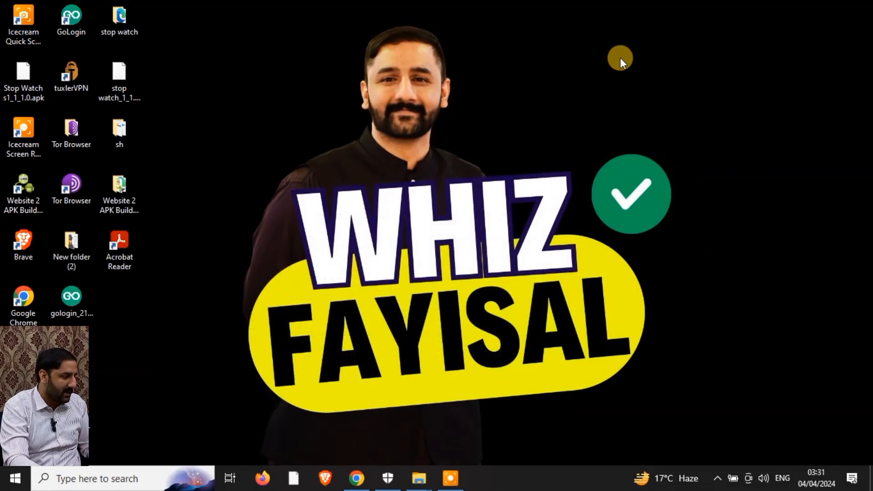
right_click(203, 174)
left_click(235, 211)
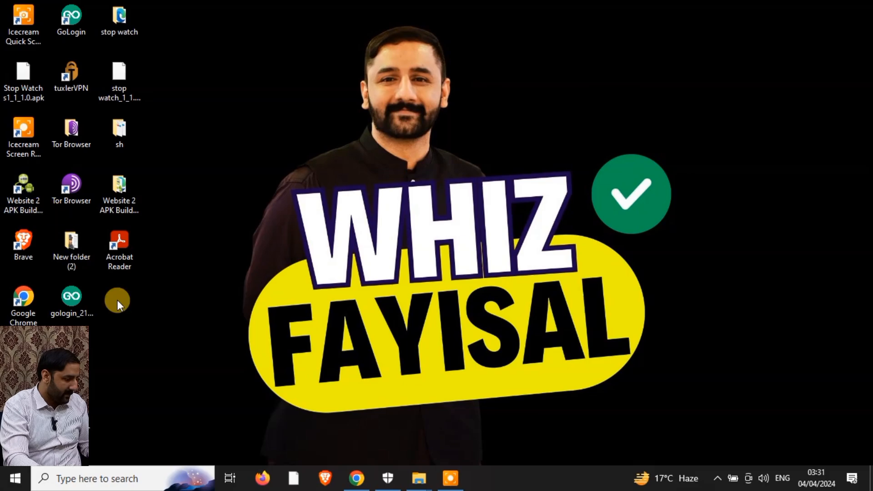
left_click(118, 89)
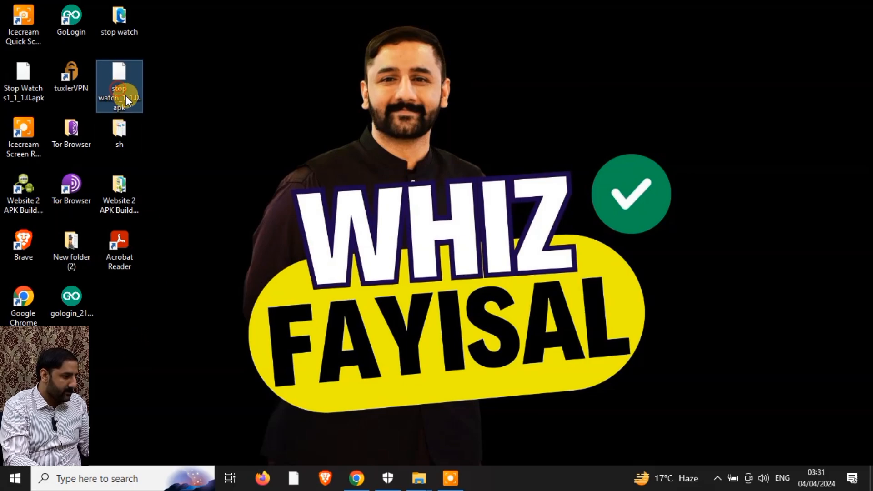
right_click(192, 208)
left_click(232, 245)
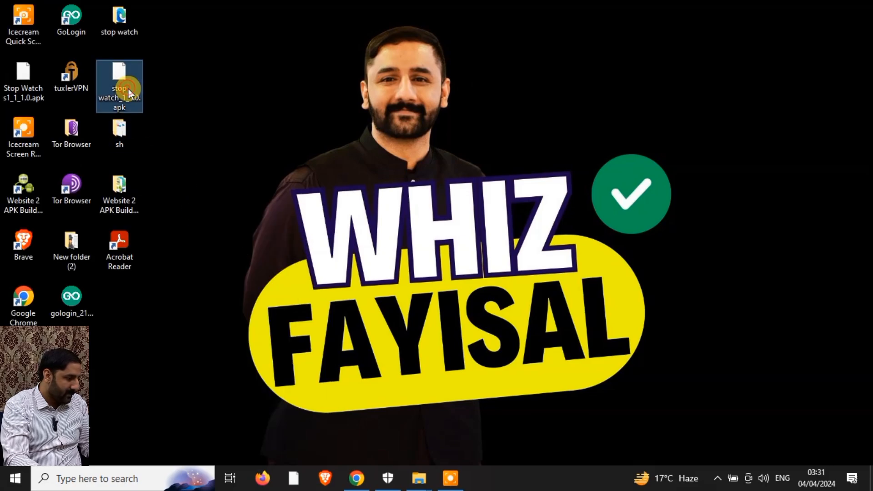
Step: Move Stop Watch s1_1_1.0.apk to the free desktop spot below Acrobat Reader and refresh the desktop
left_click(22, 89)
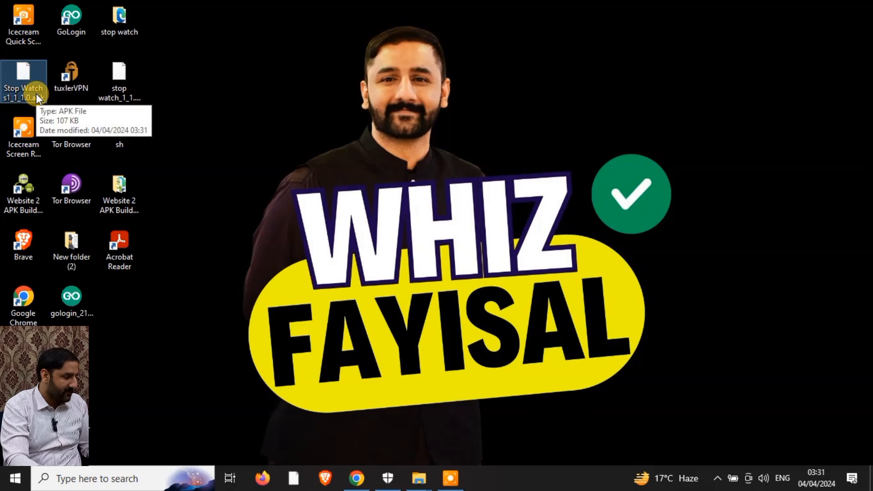
left_click_drag(34, 92, 134, 302)
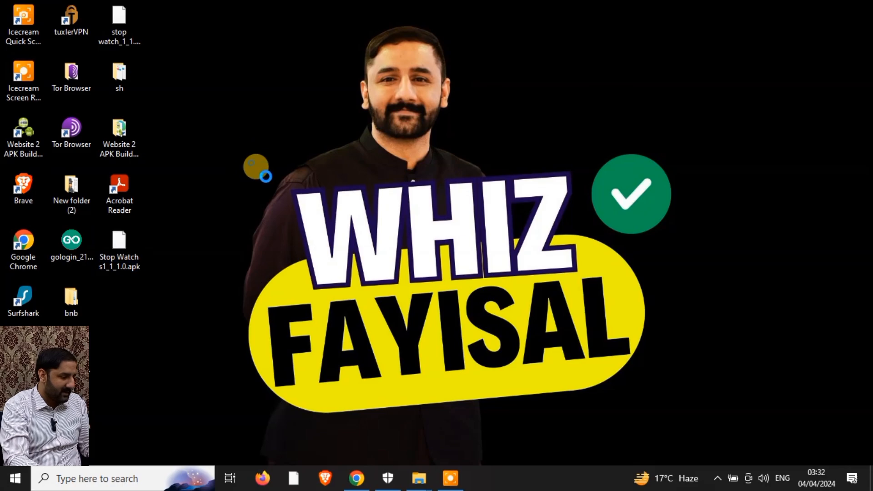
right_click(252, 165)
left_click(287, 203)
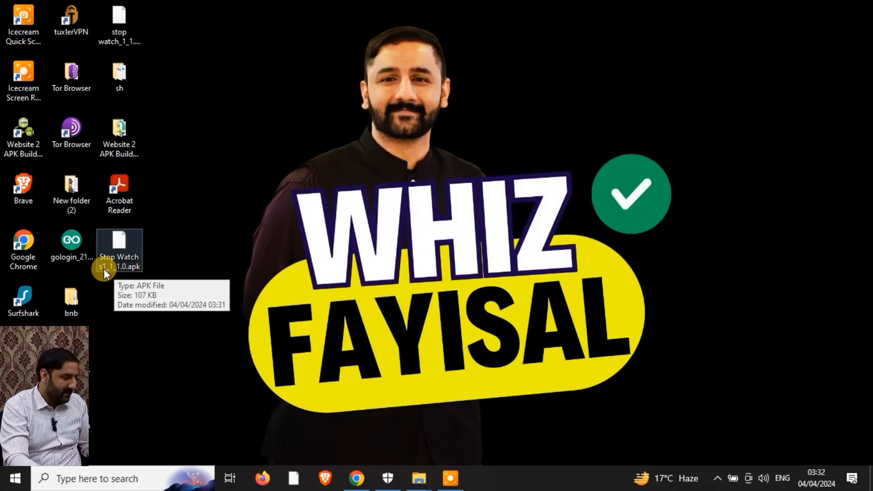
right_click(260, 179)
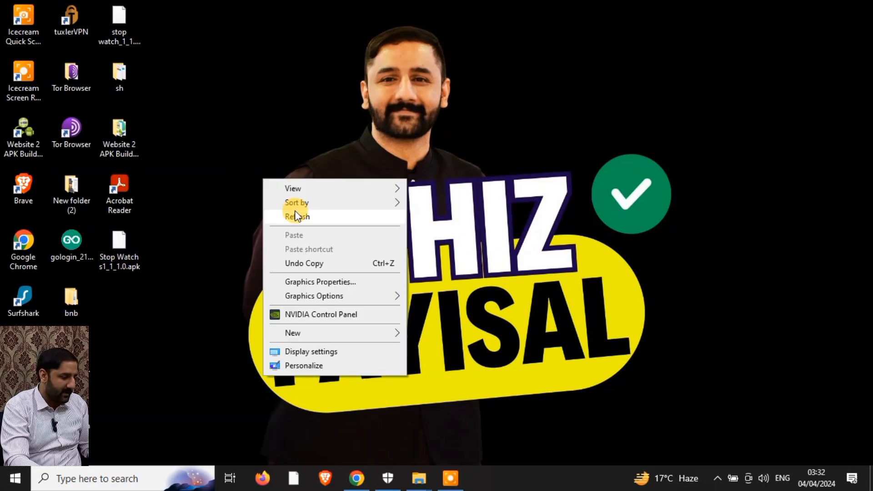
left_click(296, 214)
Step: Switch to the Amazon developer console in Chrome and start a new Android app submission titled "Stop Watch S1"
left_click(358, 478)
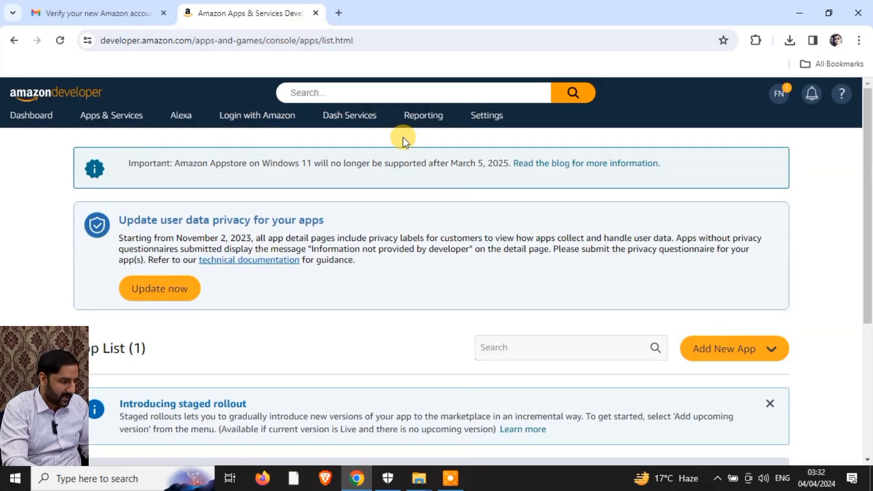
left_click(729, 360)
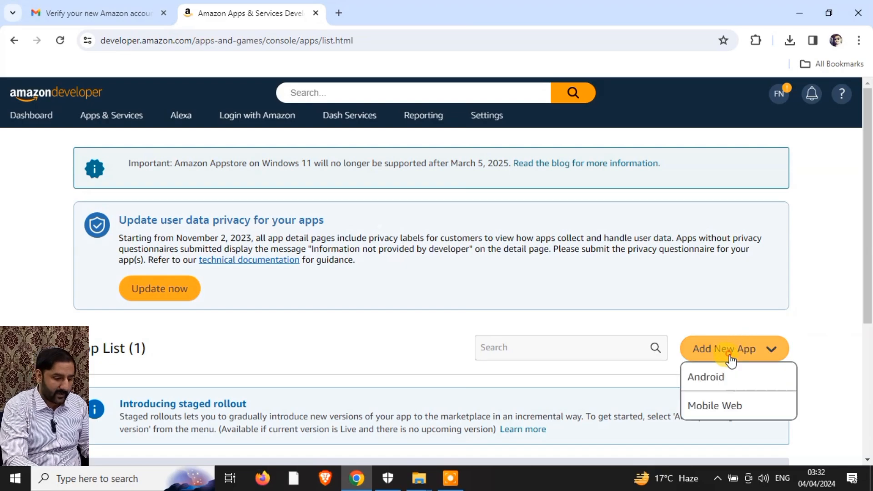
left_click(715, 385)
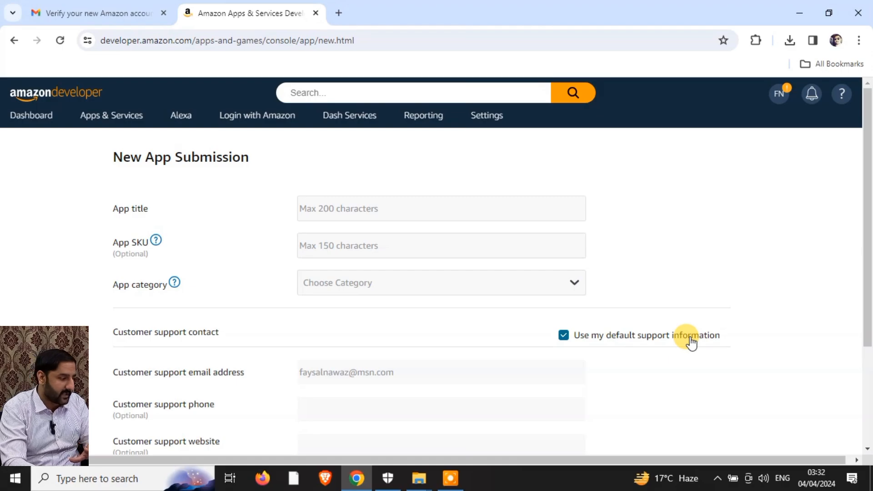
left_click(411, 210)
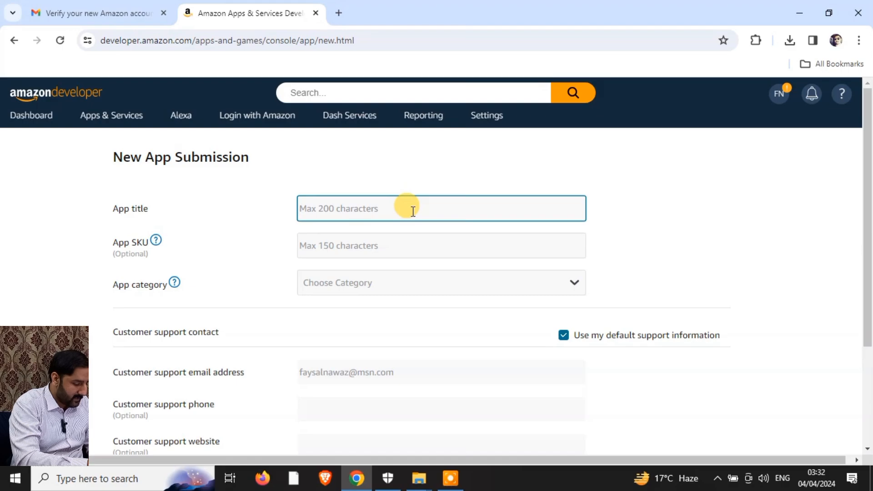
type("Stop Watch S1")
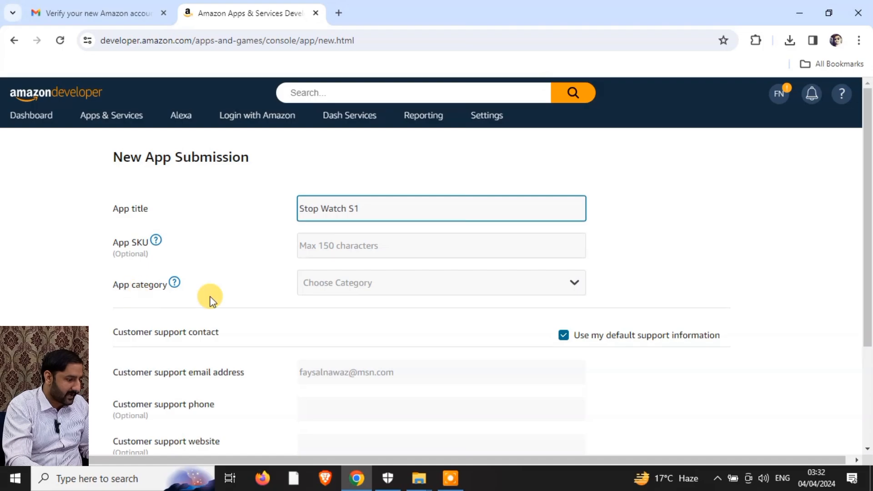
Step: Set the app category of the new submission to Utilities
left_click(414, 282)
type("ul")
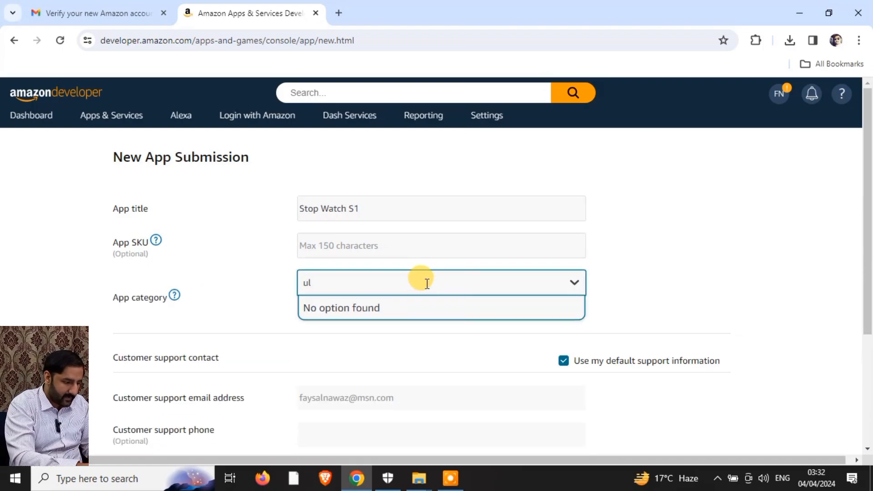
key("BackSpace")
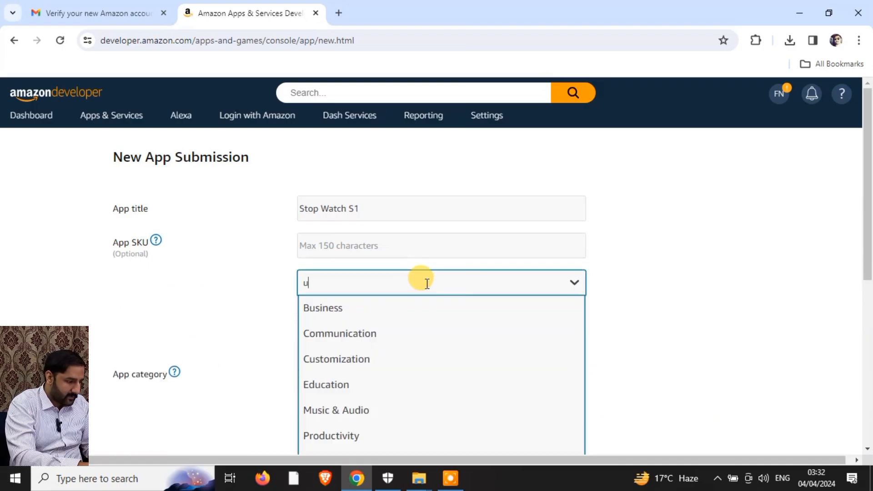
type("t")
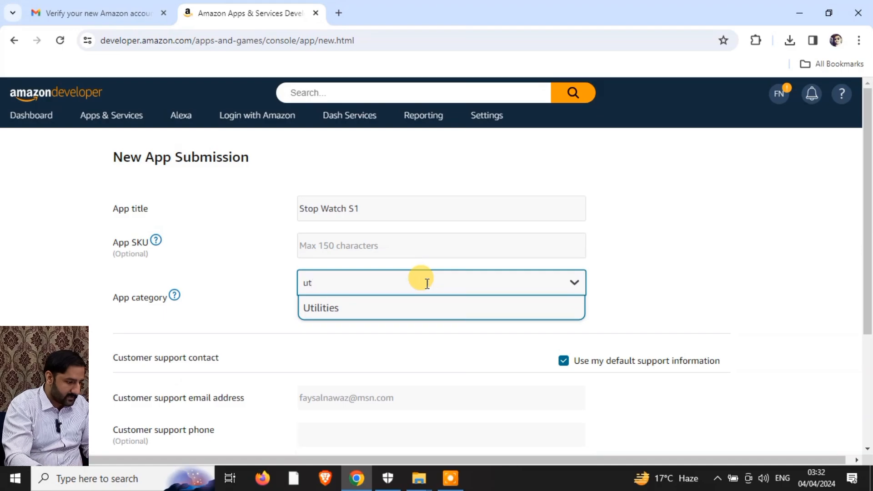
left_click(405, 311)
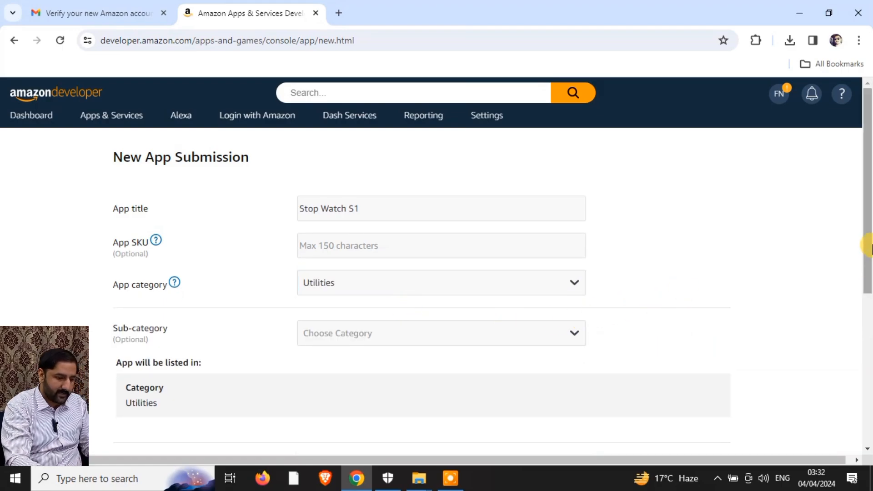
Step: Leave the optional sub-category unset and save the new app submission with the default support information
left_click_drag(869, 248, 869, 303)
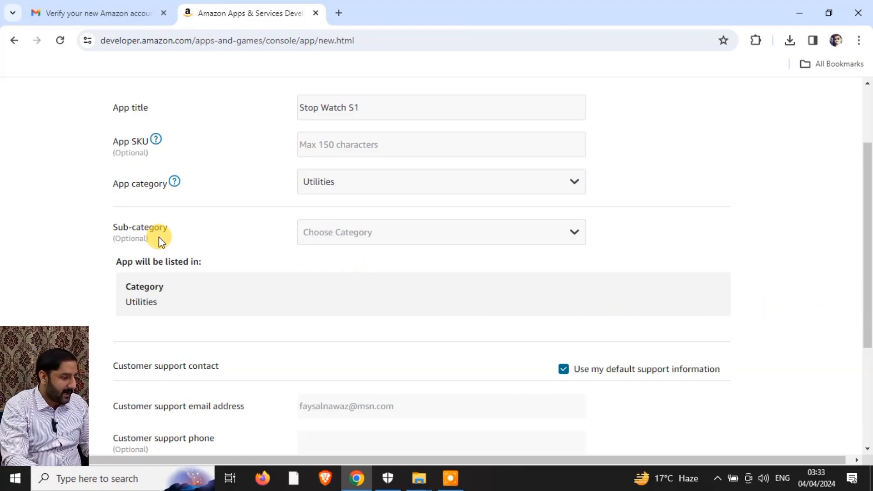
left_click(445, 231)
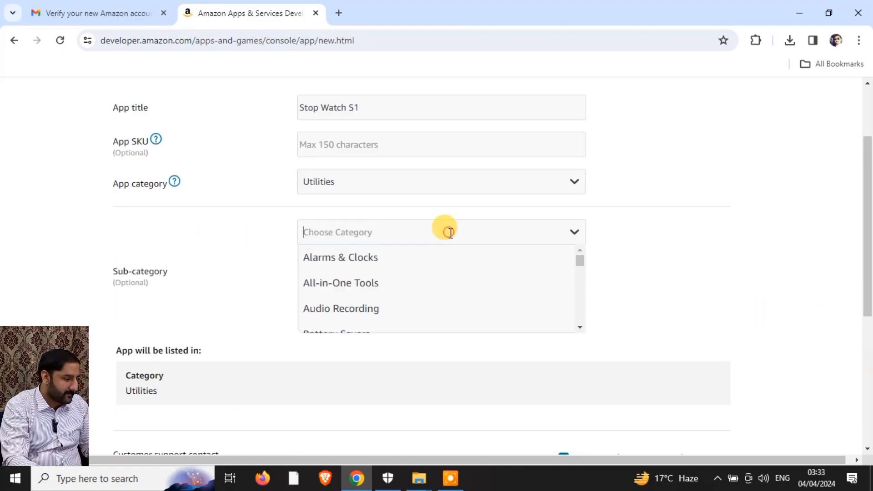
left_click(716, 231)
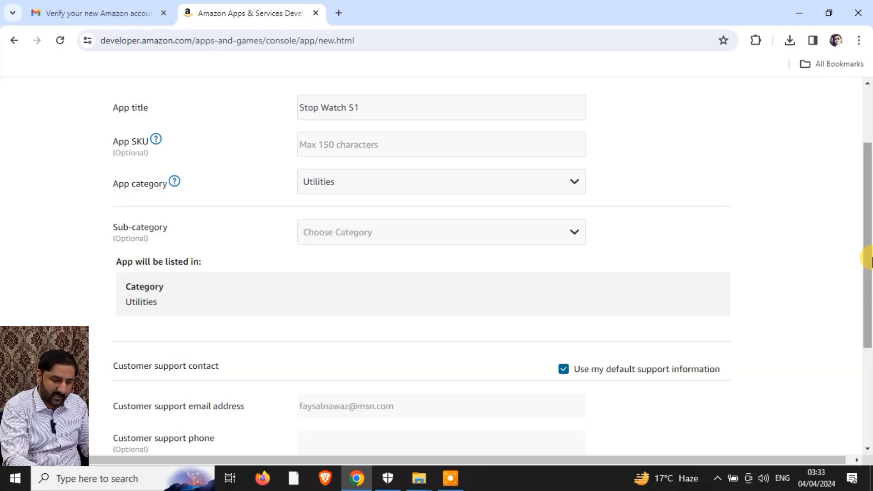
left_click_drag(867, 251, 870, 334)
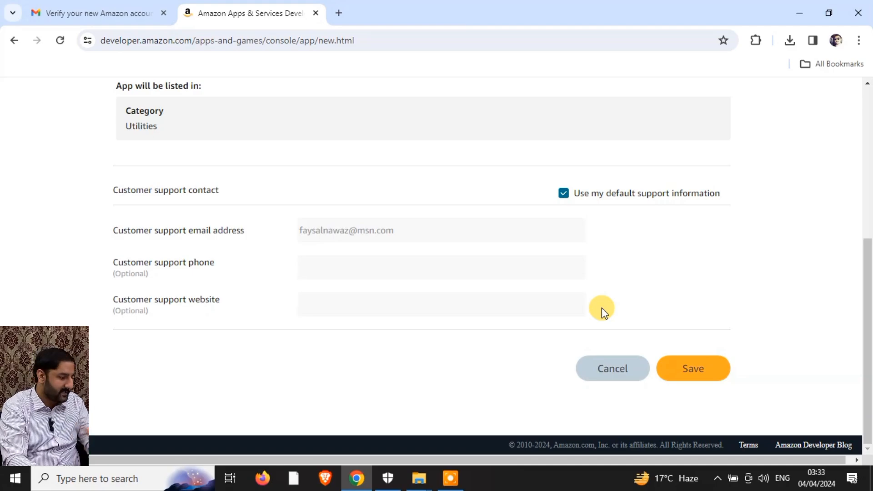
left_click_drag(871, 356, 869, 378)
left_click(692, 369)
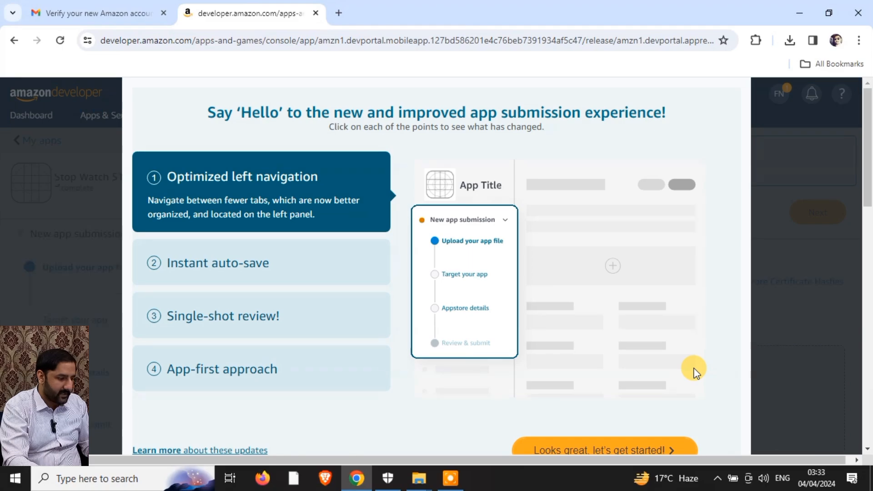
Step: Dismiss the introduction to the new app submission experience and get started with the submission
scroll(612, 355, "down", 4)
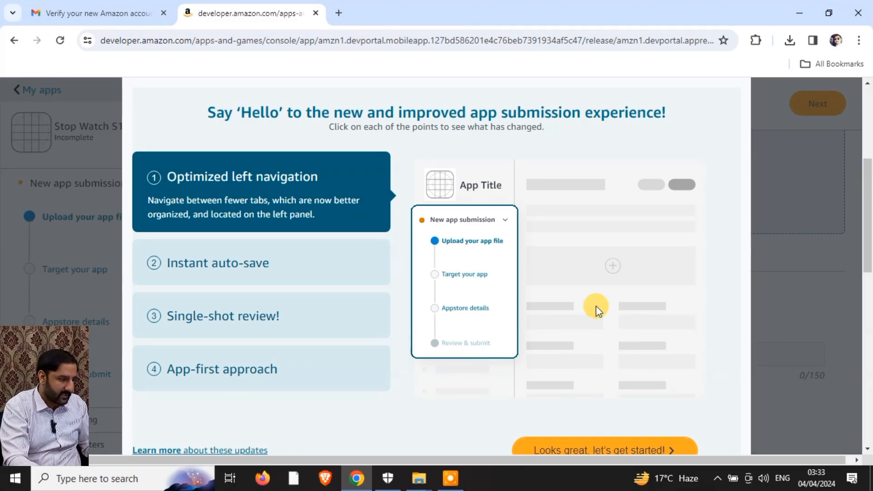
left_click_drag(863, 273, 863, 309)
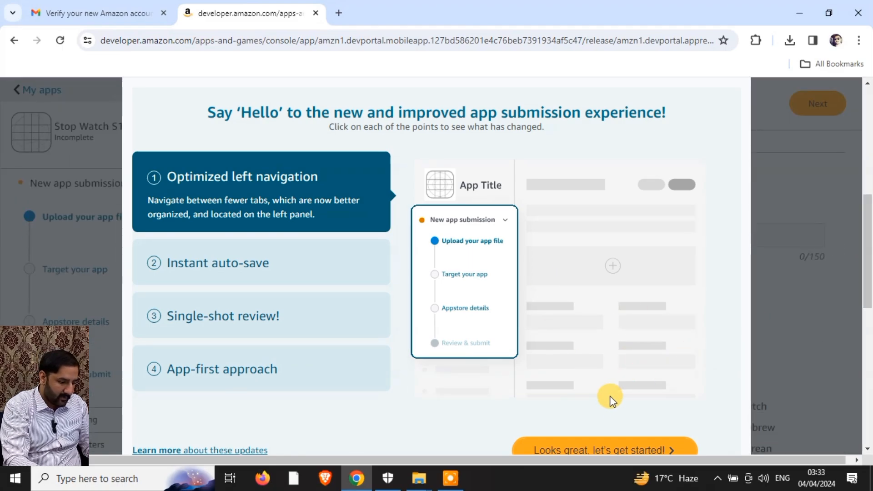
left_click(603, 450)
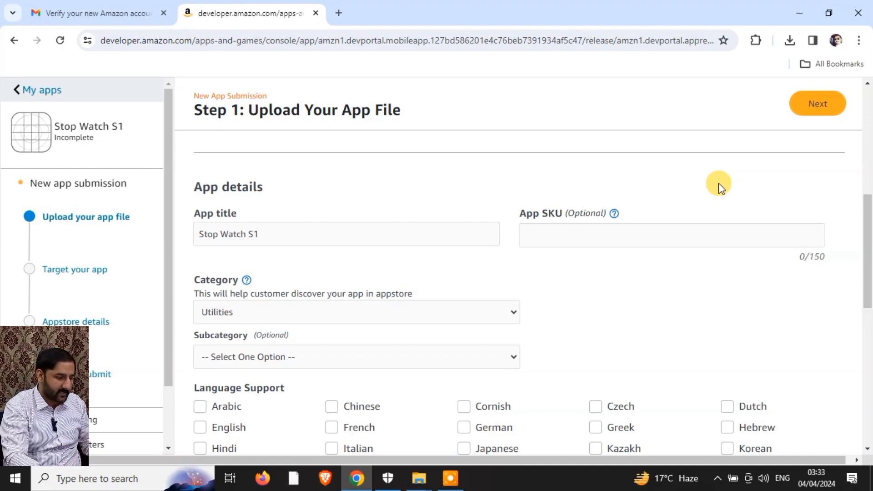
Step: Mark English as the supported language in the app details and review the remaining sections of the upload step
left_click_drag(868, 220, 869, 260)
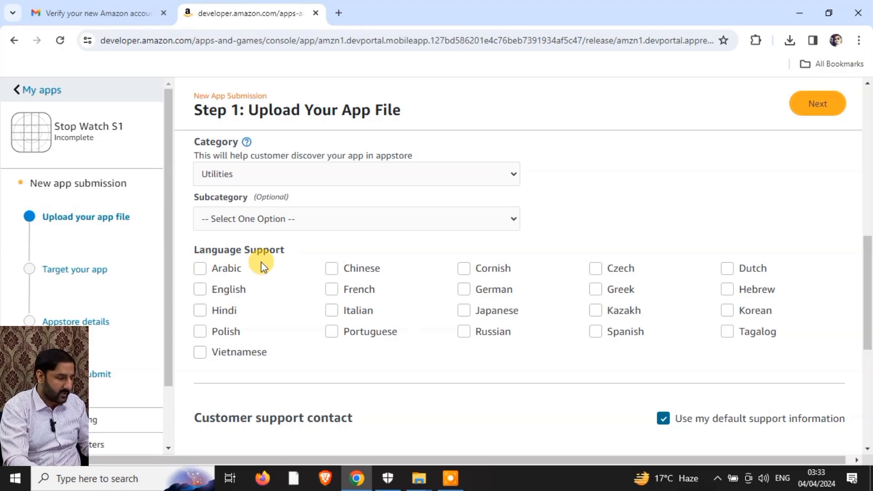
left_click(201, 290)
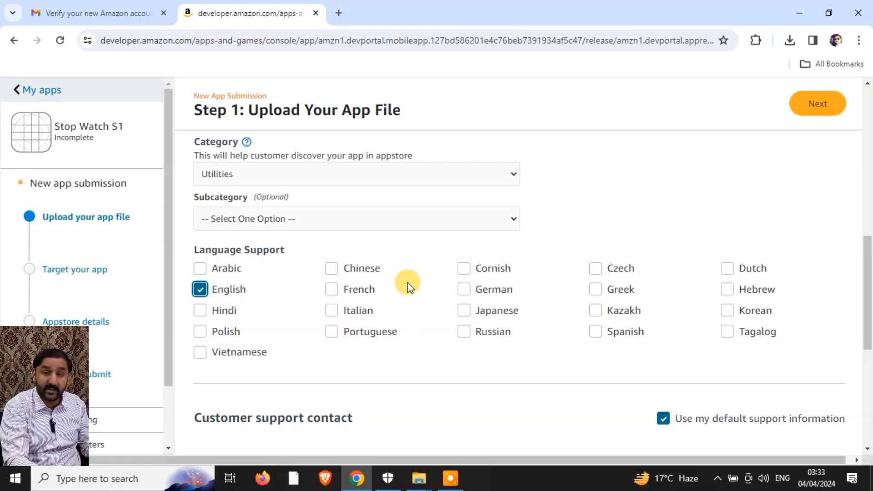
left_click_drag(867, 263, 867, 335)
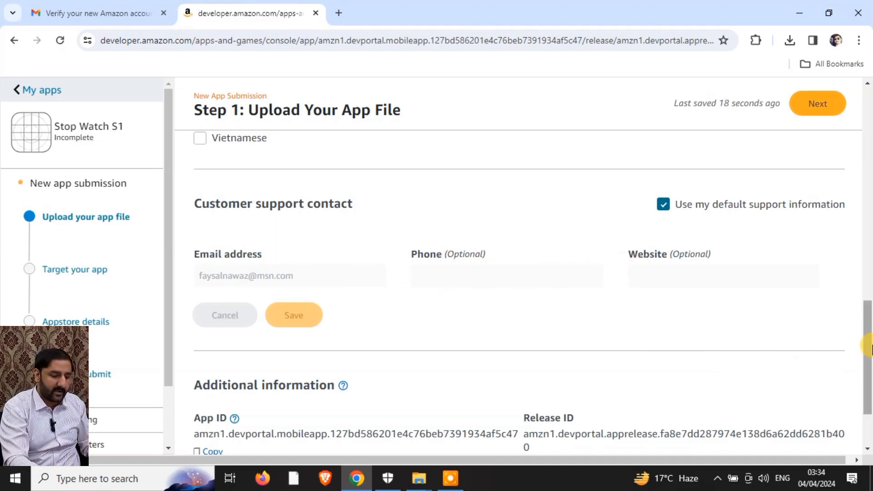
scroll(869, 340, "down", 1)
scroll(868, 340, "down", 3)
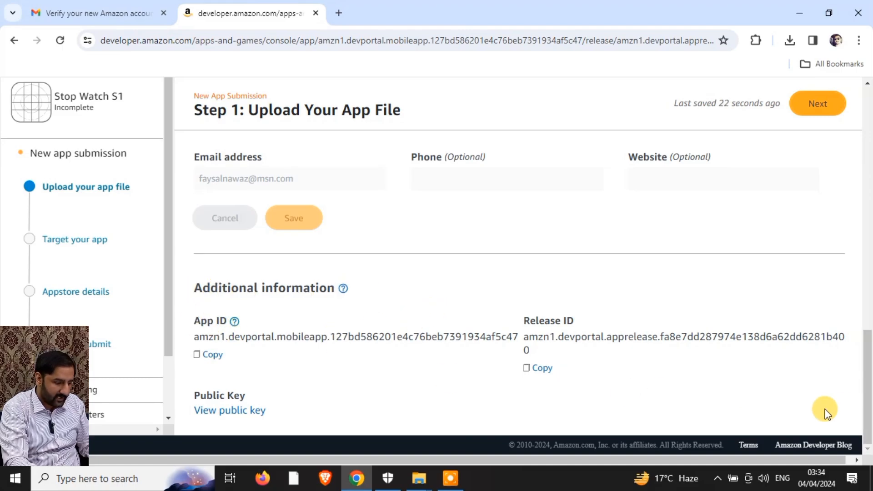
scroll(682, 310, "up", 15)
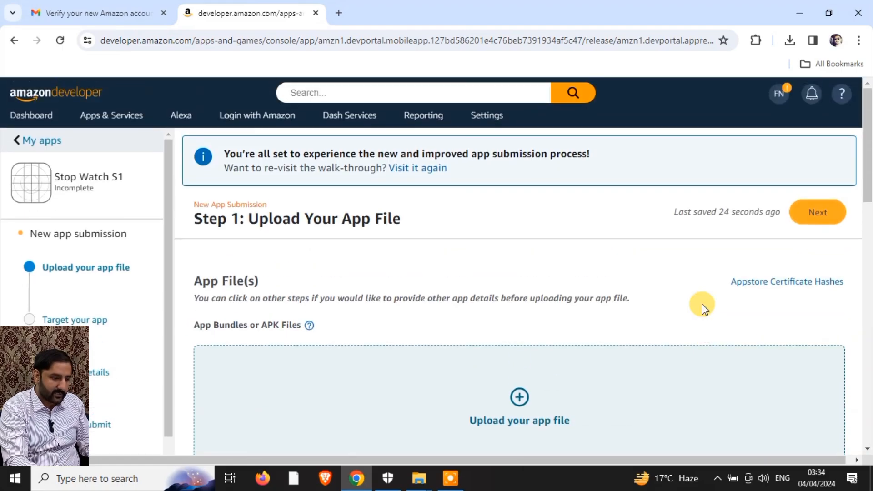
left_click(813, 218)
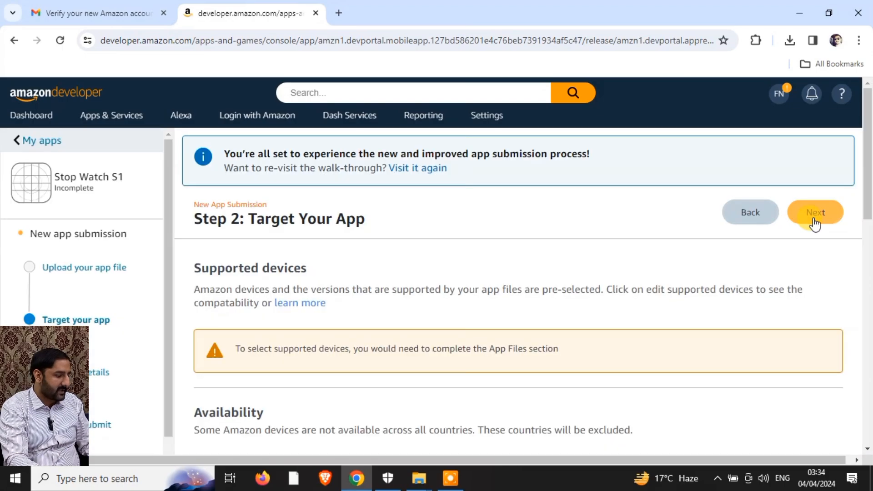
left_click_drag(869, 190, 805, 238)
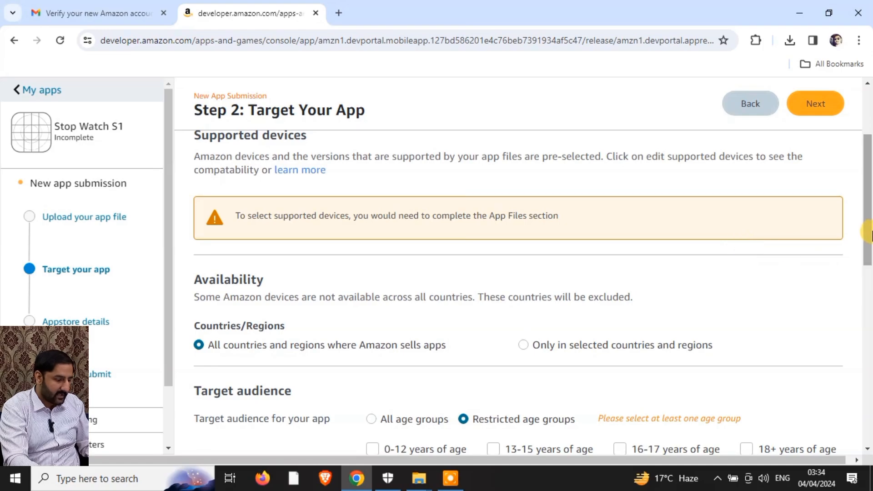
left_click_drag(867, 234, 867, 150)
left_click(741, 210)
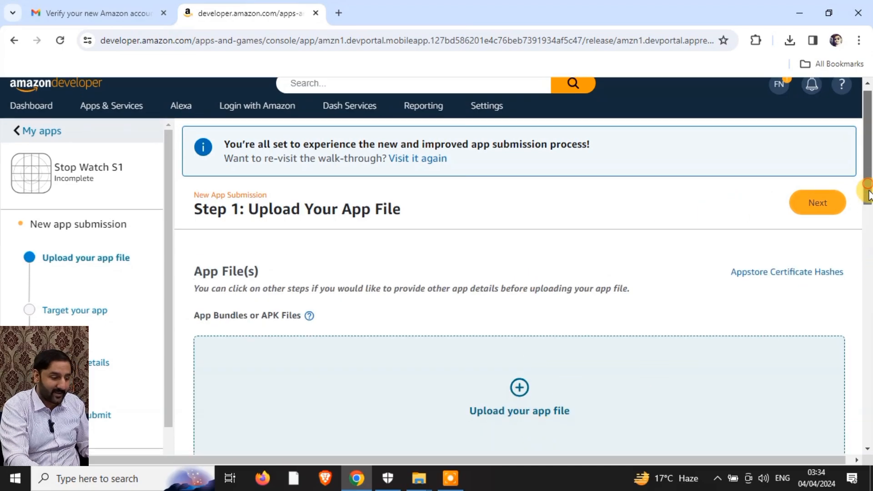
Step: Upload Stop Watch s1_1_1.0.apk from the Desktop folder as the app file
left_click_drag(866, 189, 863, 220)
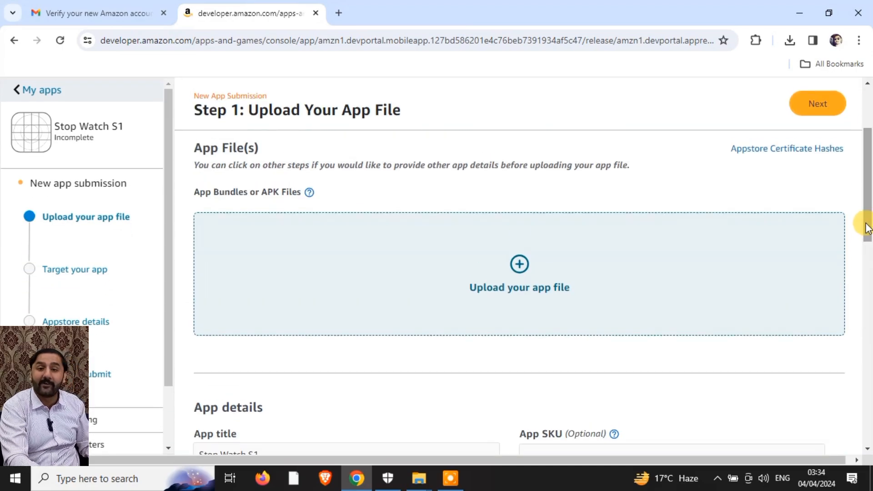
left_click(520, 266)
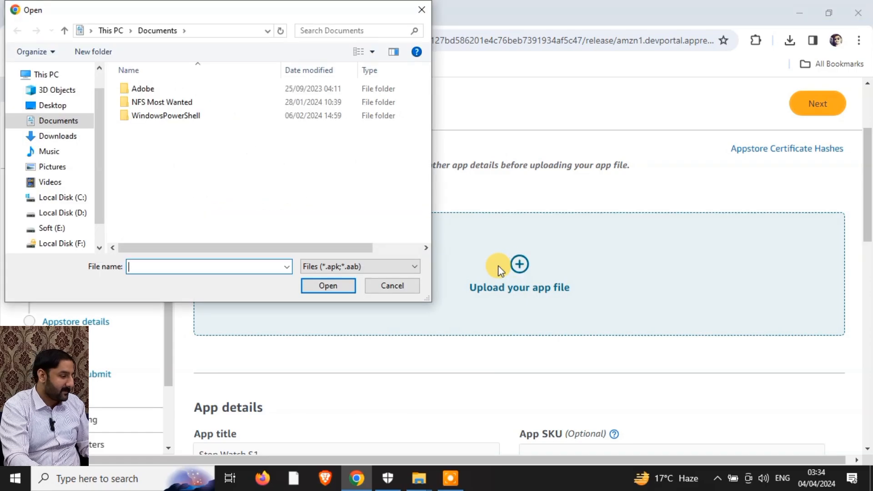
left_click(53, 105)
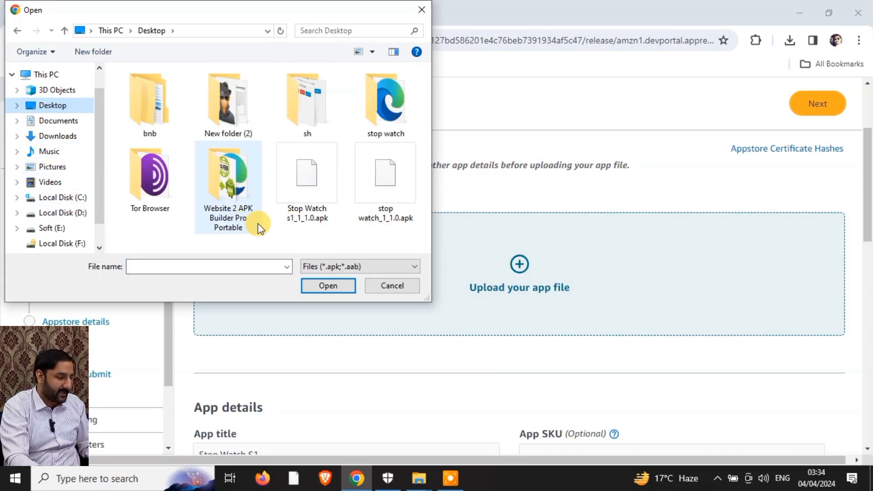
left_click(300, 214)
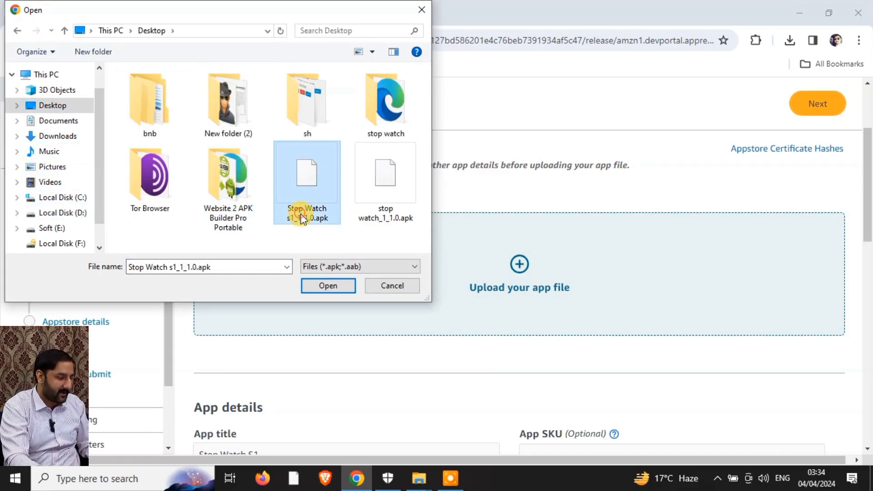
left_click(329, 284)
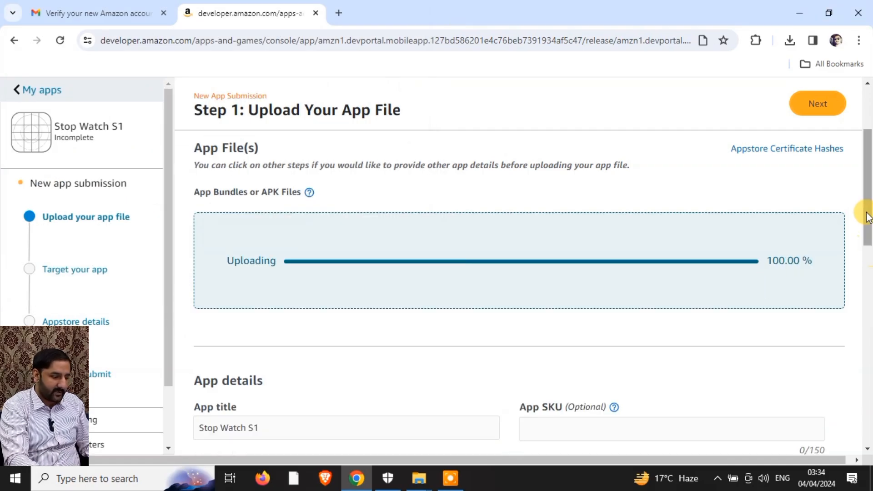
Step: Allow Amazon to apply DRM to the uploaded APK and continue to the Target Your App step
scroll(865, 214, "down", 1)
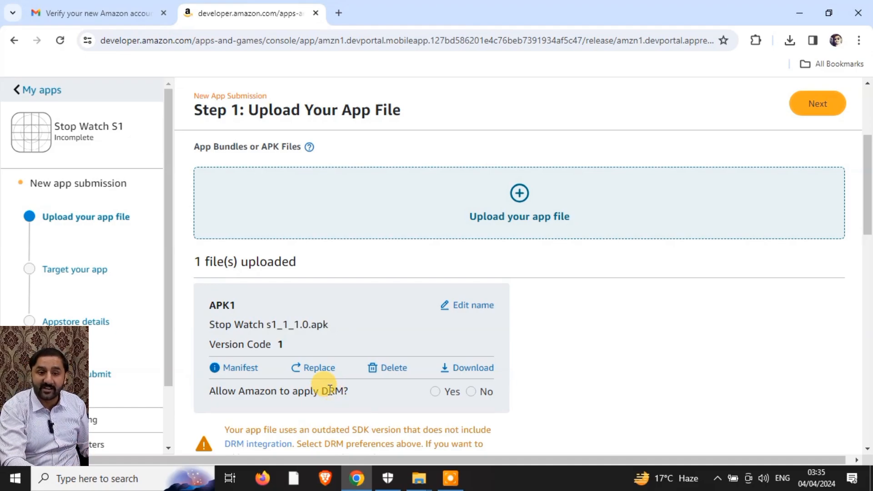
left_click(436, 393)
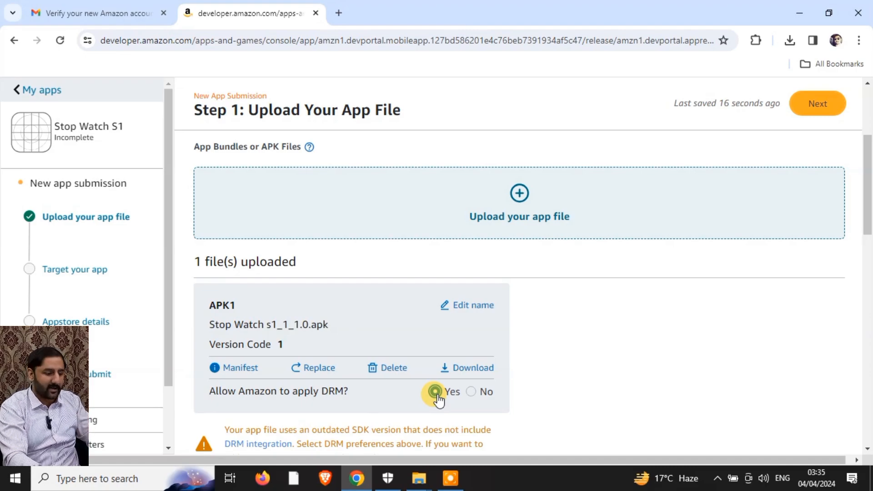
left_click_drag(866, 209, 869, 136)
left_click(814, 103)
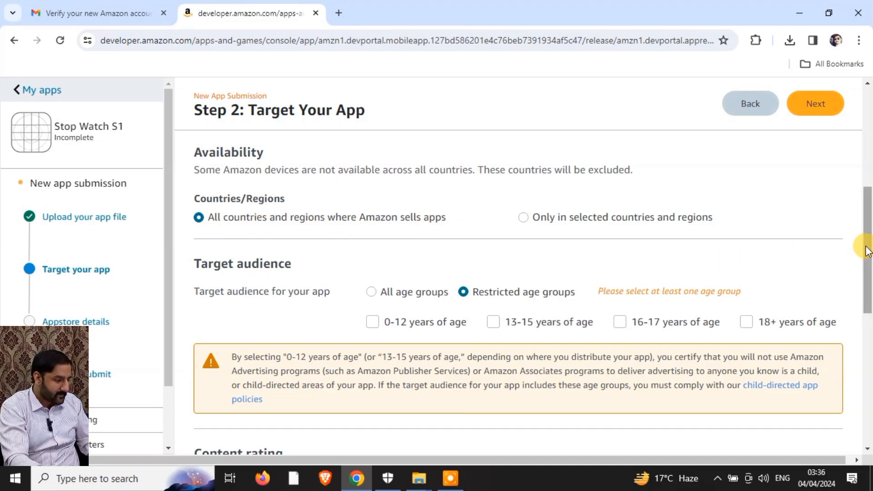
Step: Restrict the target audience to 18+ years of age and declare that the app does not collect or transfer user data
left_click_drag(870, 257, 870, 272)
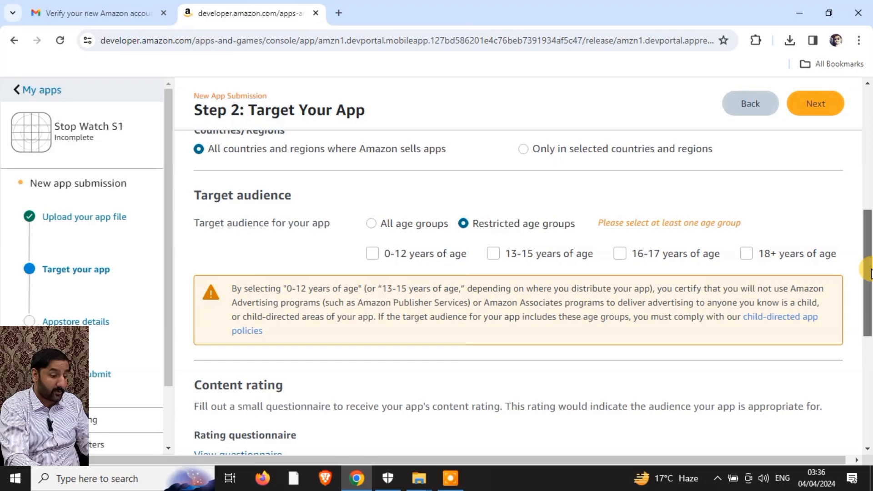
left_click(747, 253)
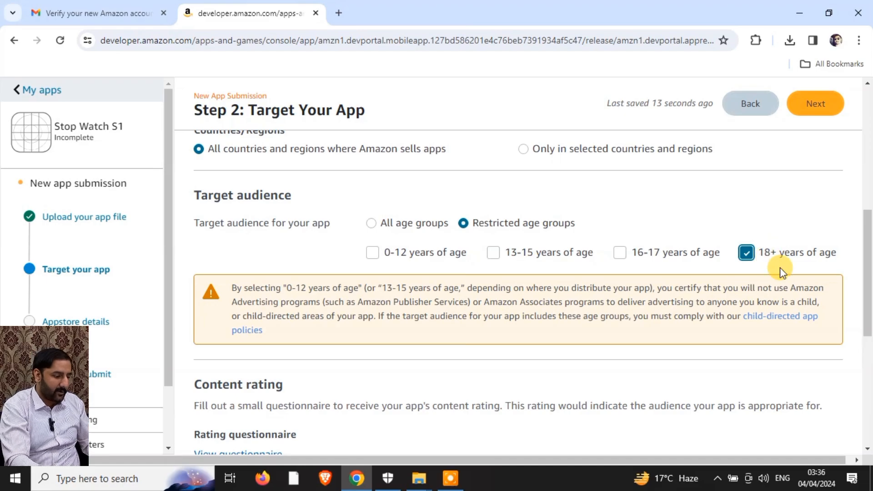
left_click_drag(869, 259, 869, 321)
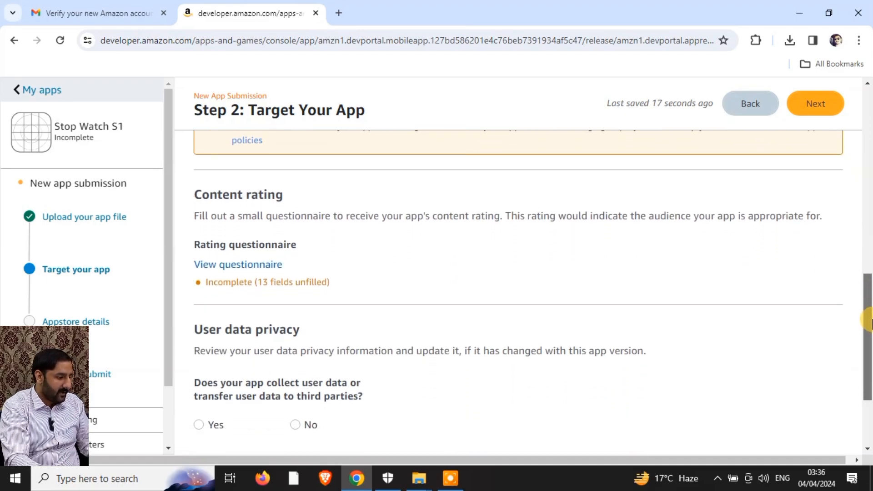
left_click_drag(869, 321, 865, 354)
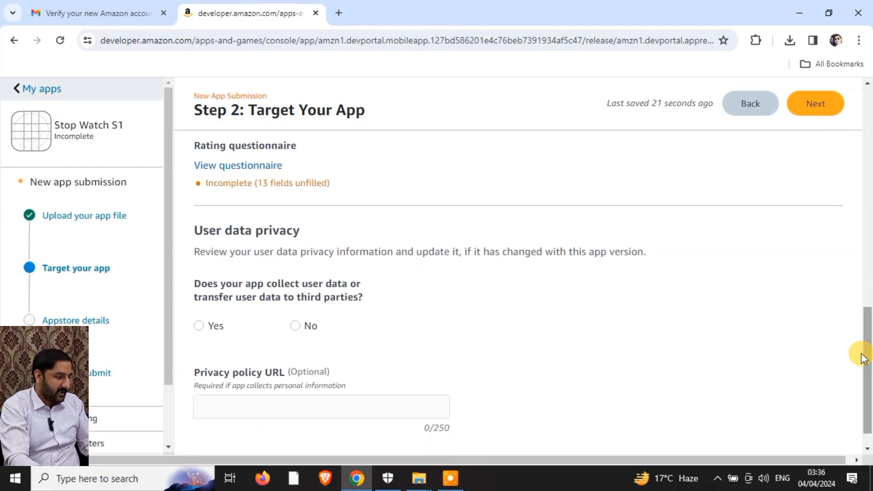
left_click(307, 326)
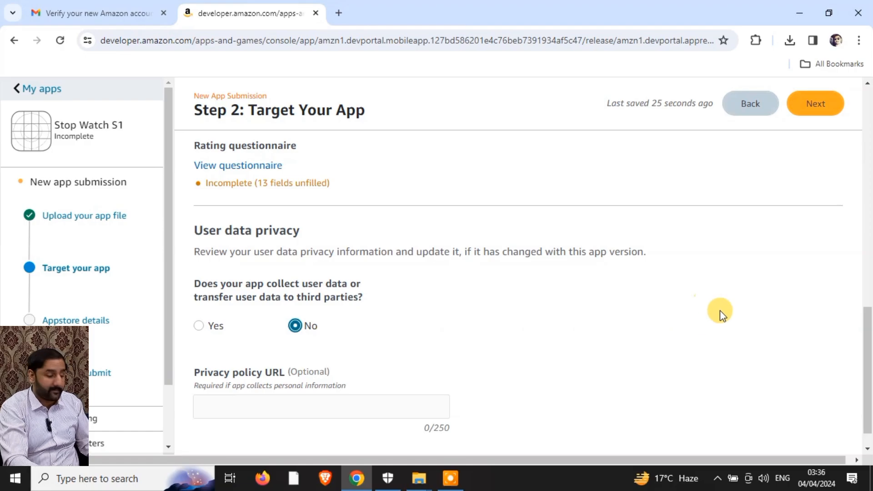
scroll(720, 313, "down", 1)
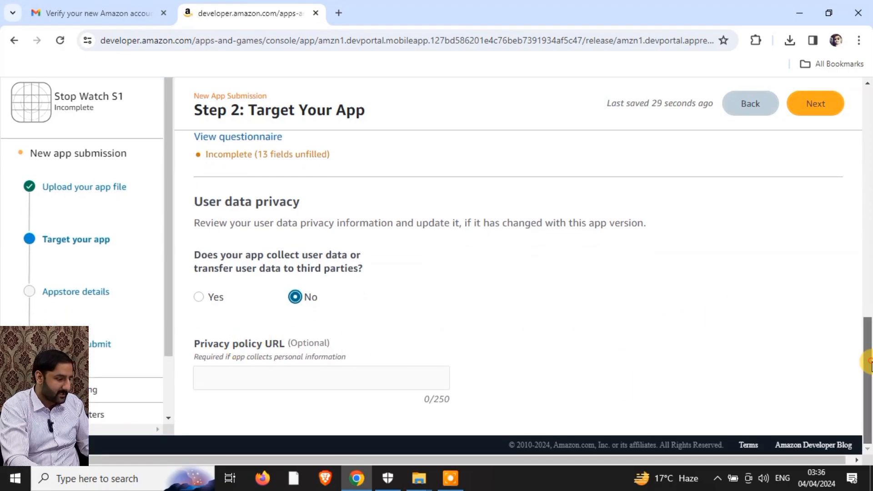
left_click_drag(867, 360, 858, 144)
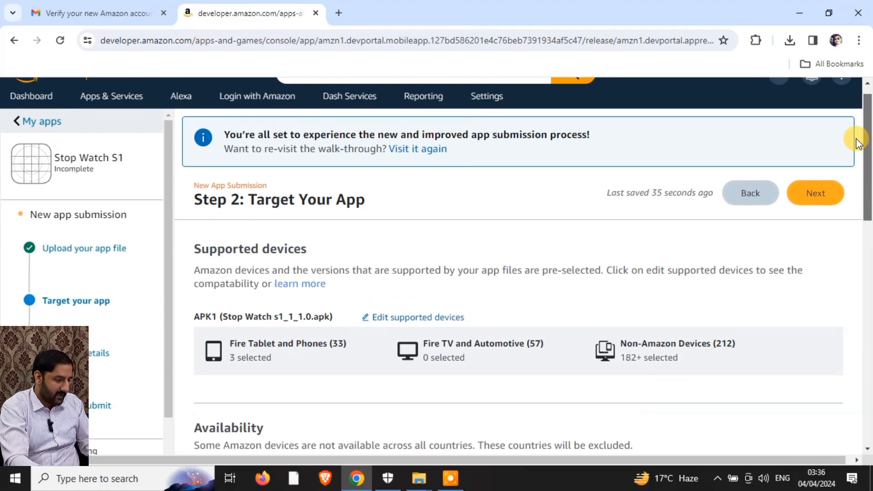
Step: Continue to the Appstore Details step of the submission and open ChatGPT in a new browser tab
left_click(806, 195)
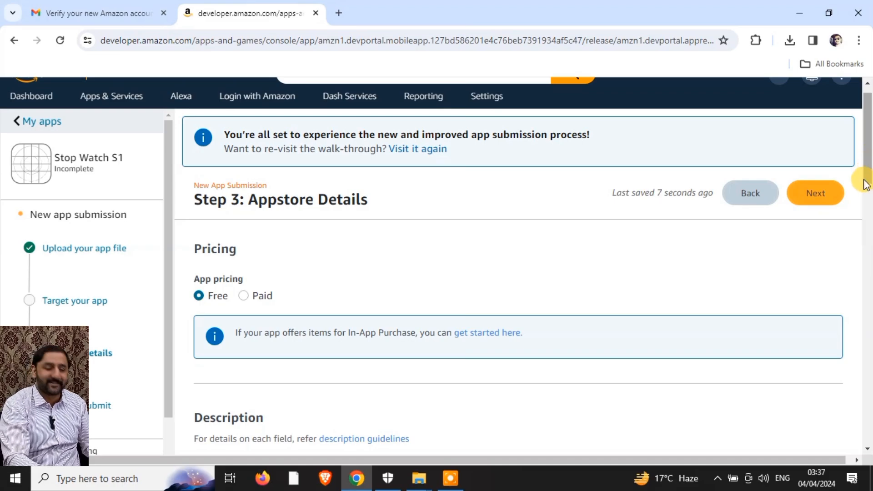
left_click_drag(865, 154, 869, 233)
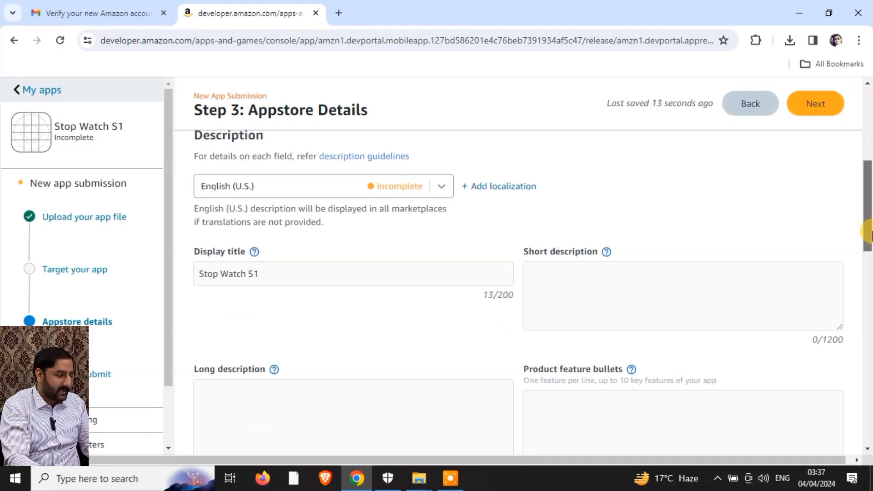
left_click(338, 13)
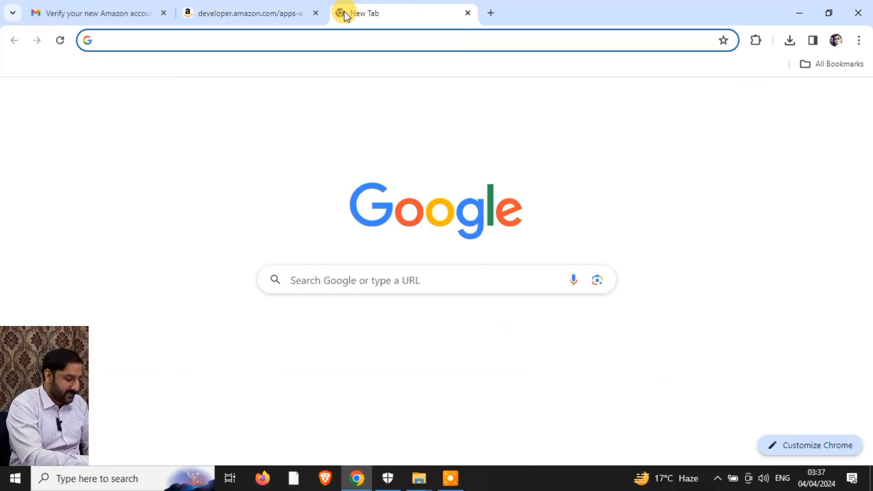
type("cha")
key("Return")
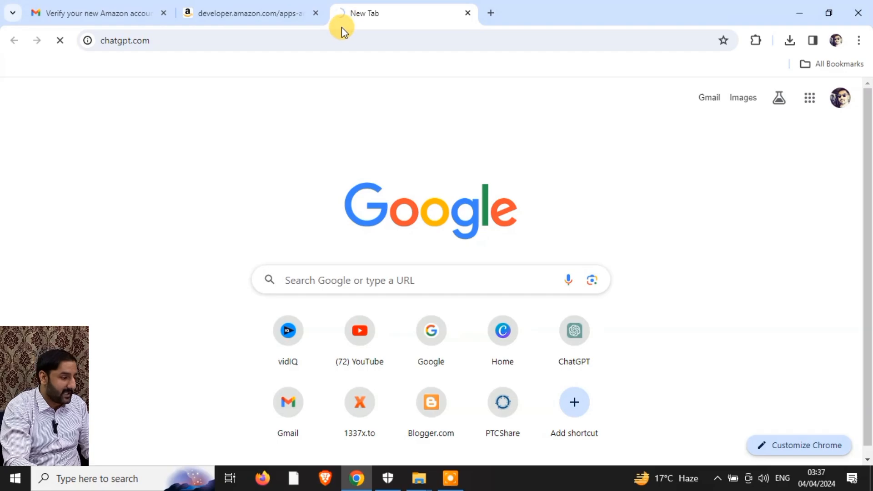
Step: Back in the Amazon developer console, enter the short description "This Stop Watch is very simple interface and fullof functionalities."
left_click(234, 15)
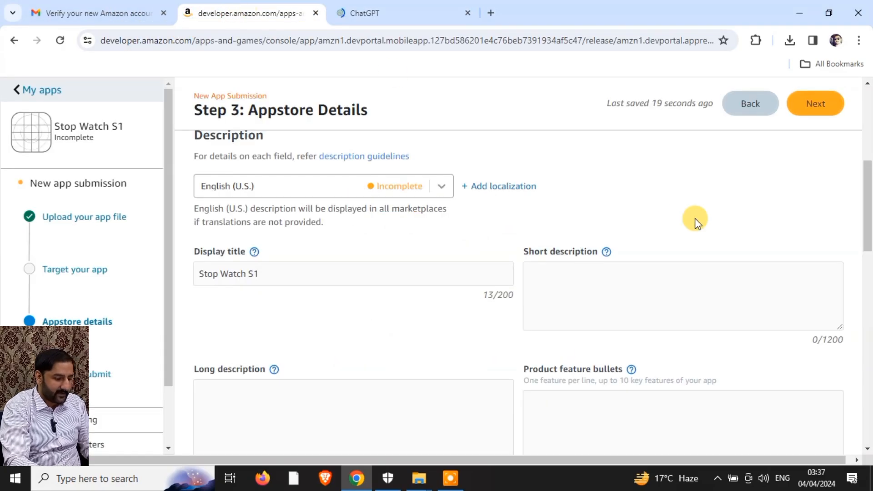
scroll(869, 220, "down", 1)
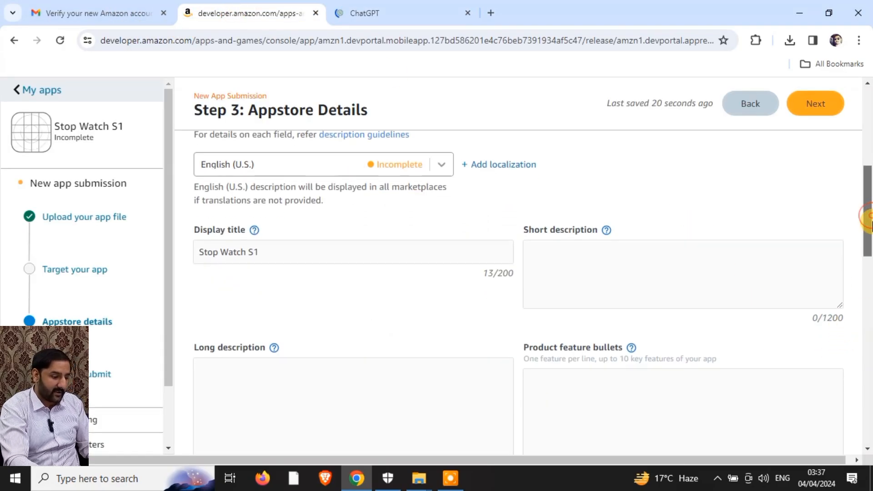
left_click(568, 252)
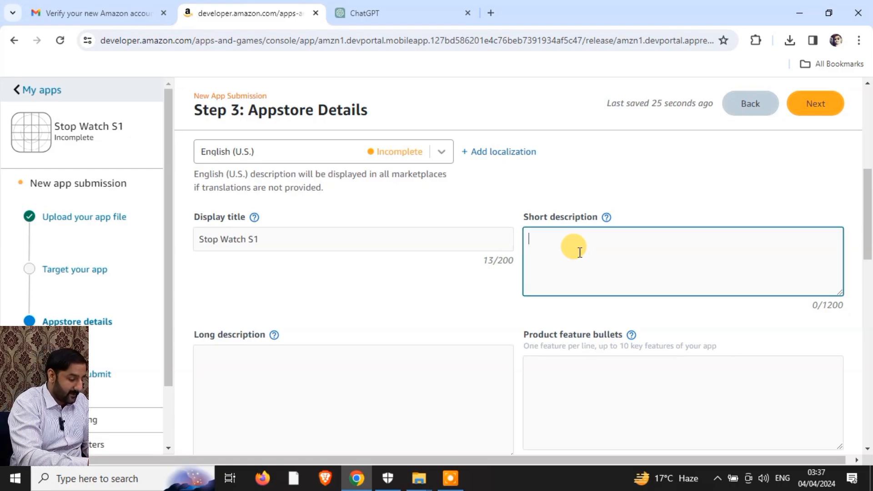
type("This")
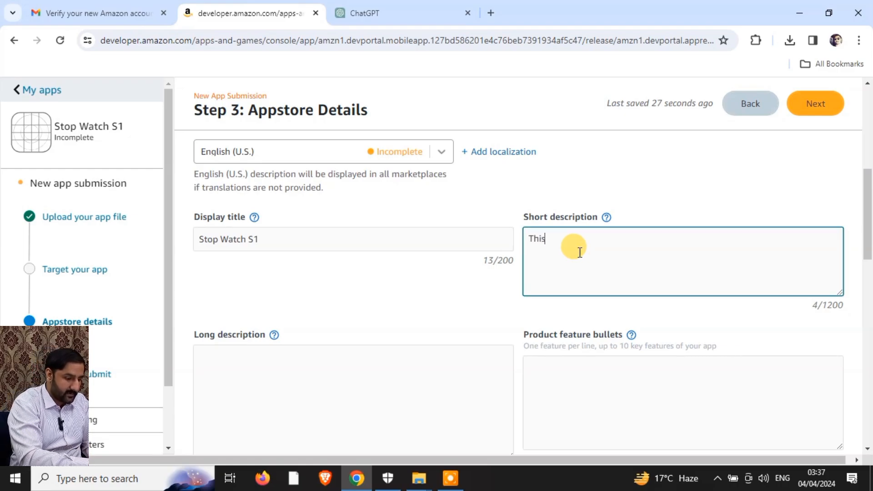
type(" Stop")
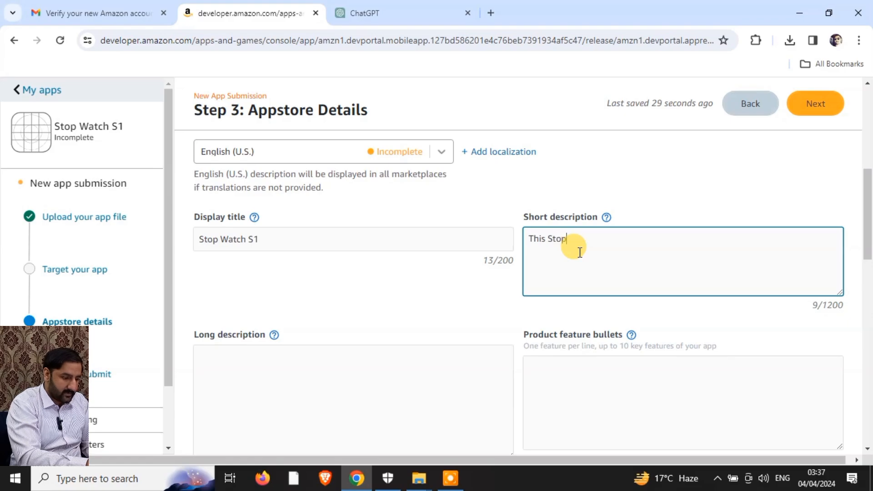
type(" Watch")
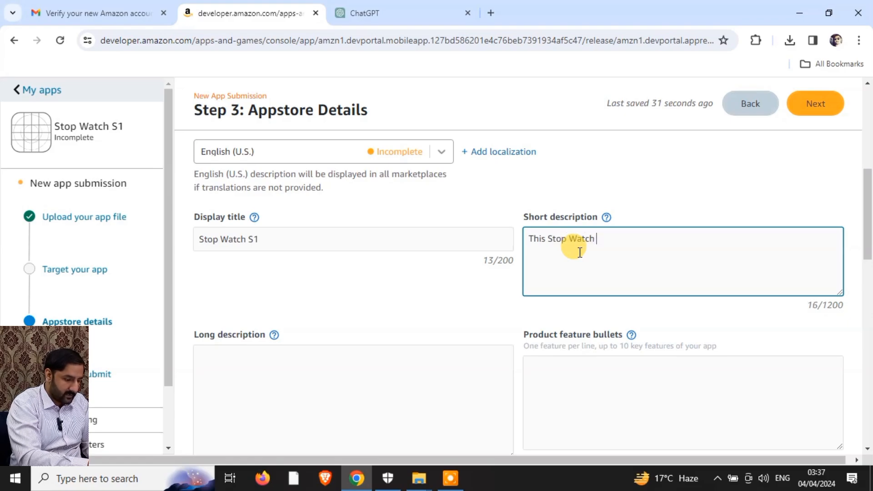
type(" is v")
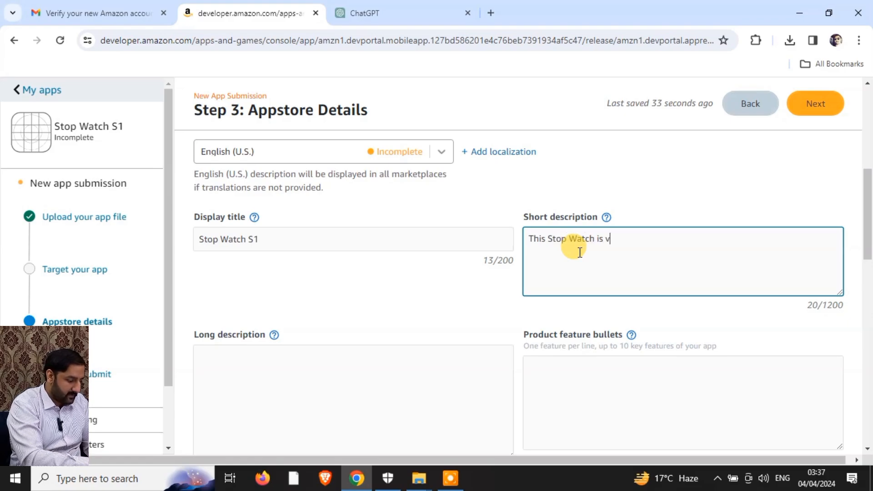
type("ery sim")
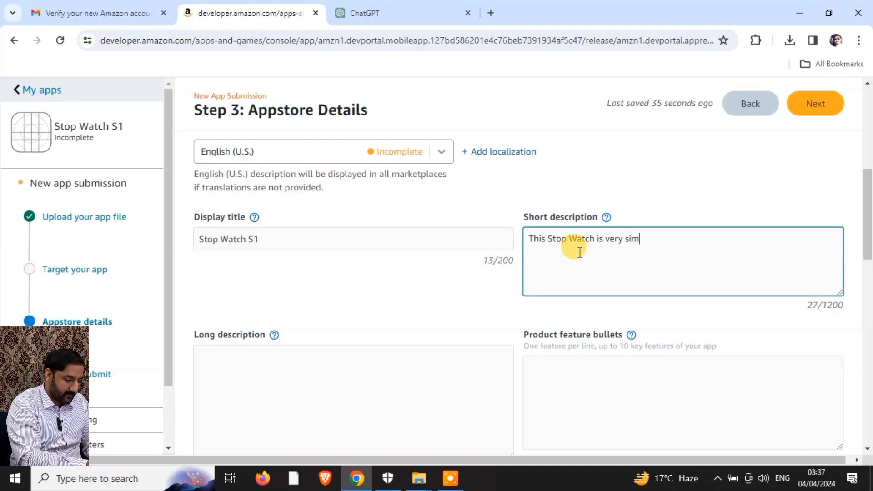
type("ple interface")
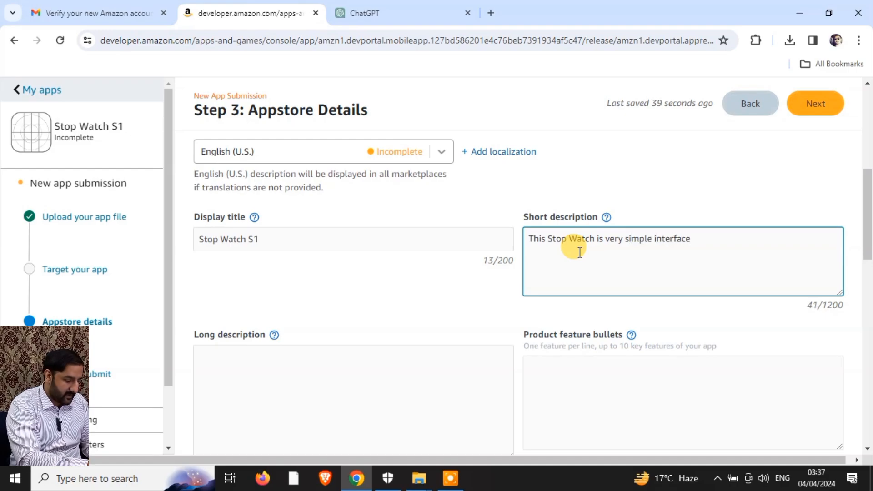
type(" and full")
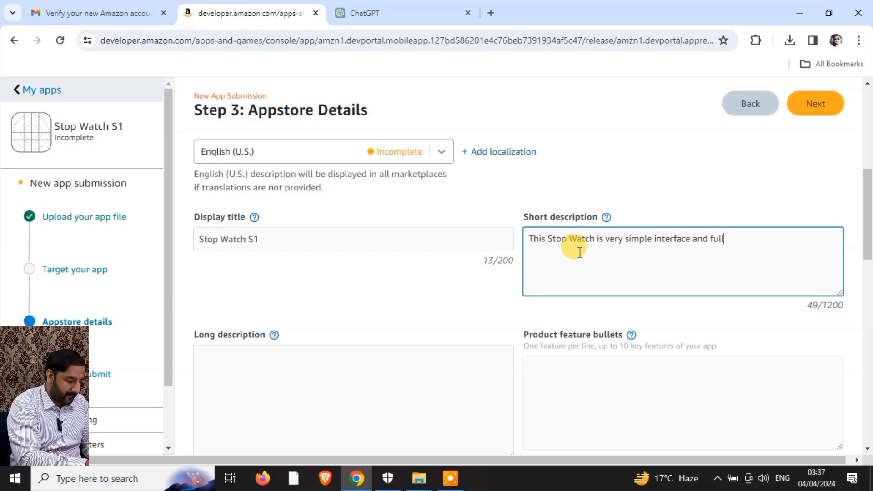
type("of func")
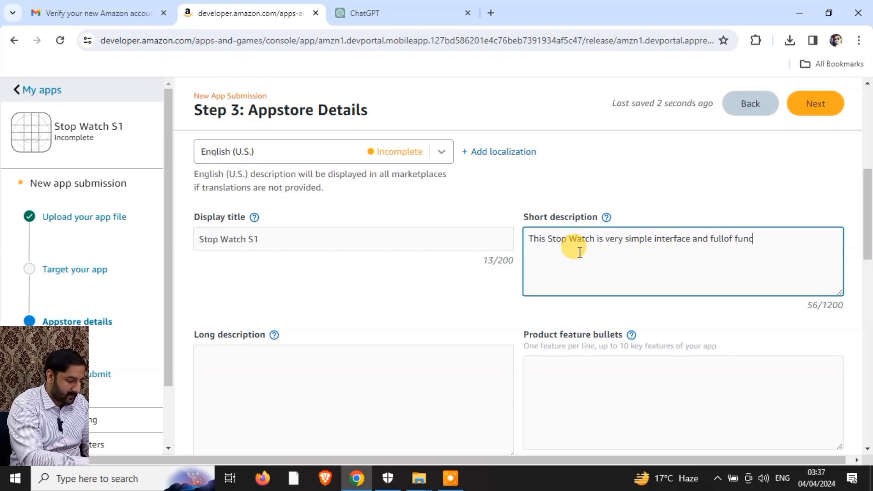
type("tionality")
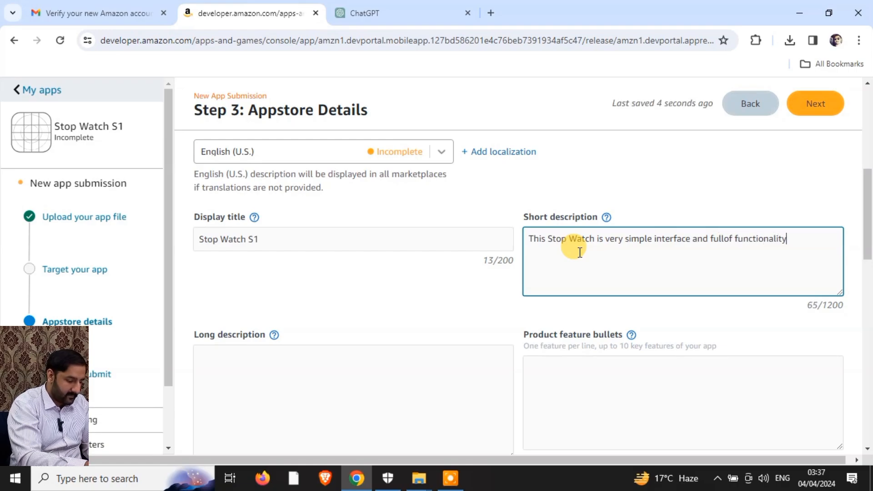
key("BackSpace")
type("ies.")
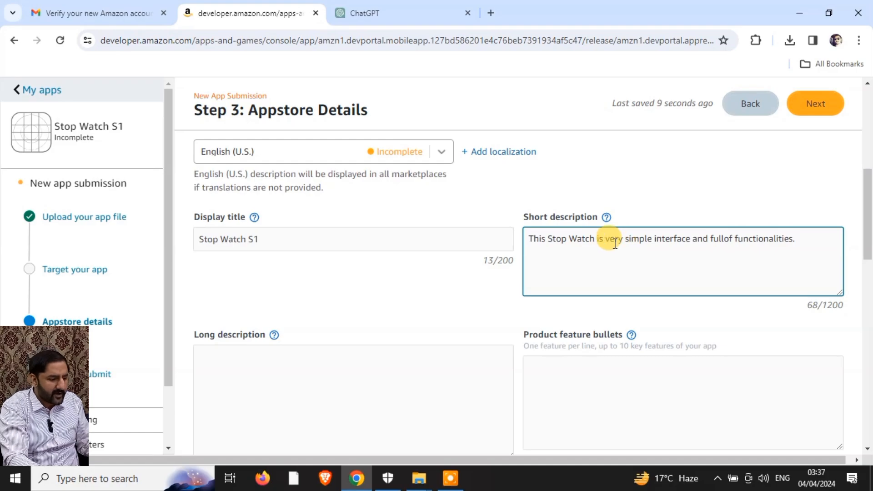
Step: Correct the short description to read "This Stop Watch has very simple interface and full of functionalities."
left_click(600, 240)
left_click(604, 241)
key("BackSpace")
key("BackSpace")
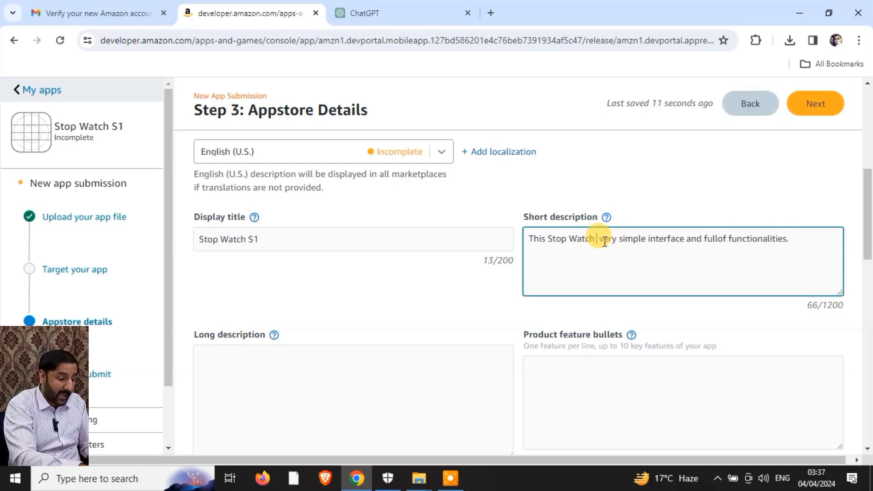
type("has")
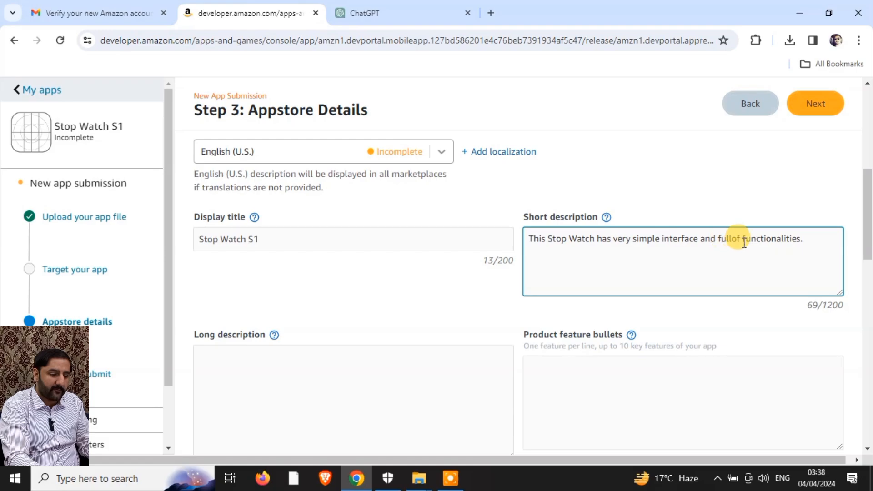
left_click(729, 240)
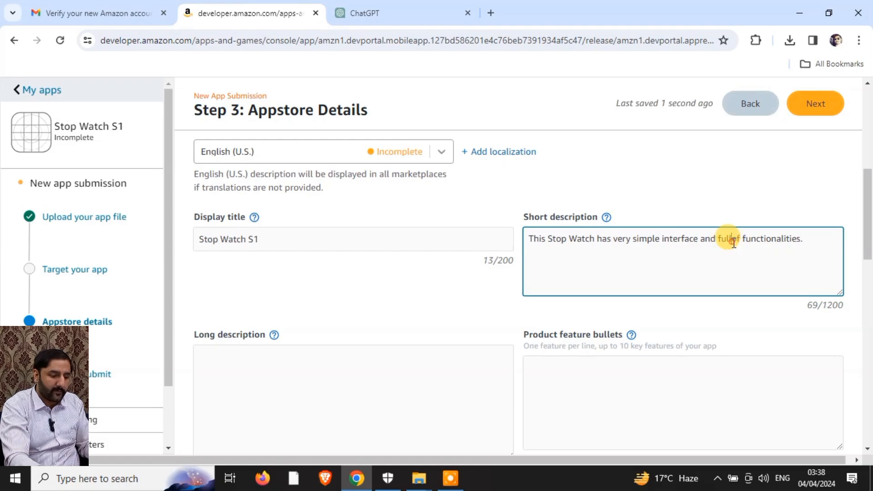
left_click(808, 242)
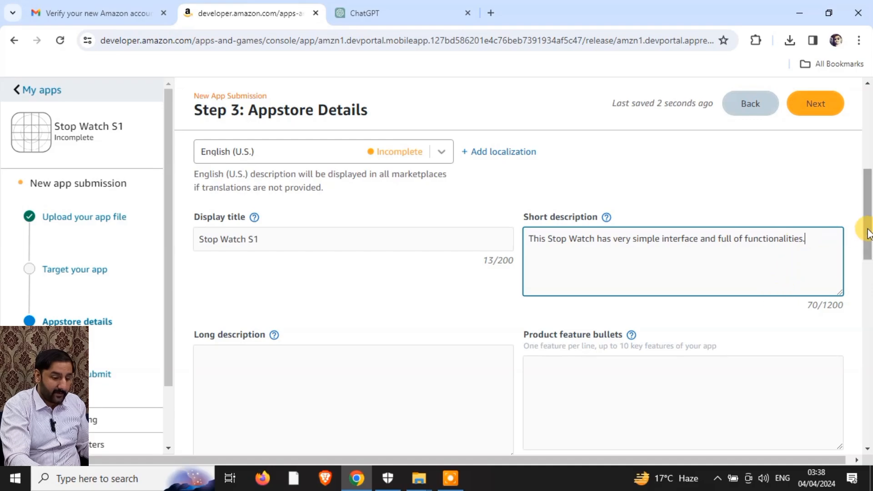
Step: Switch to ChatGPT and submit the prompt "i need 10 key features of my simple stop watch android app that has 2 buttons start and reset"
left_click_drag(867, 230, 868, 253)
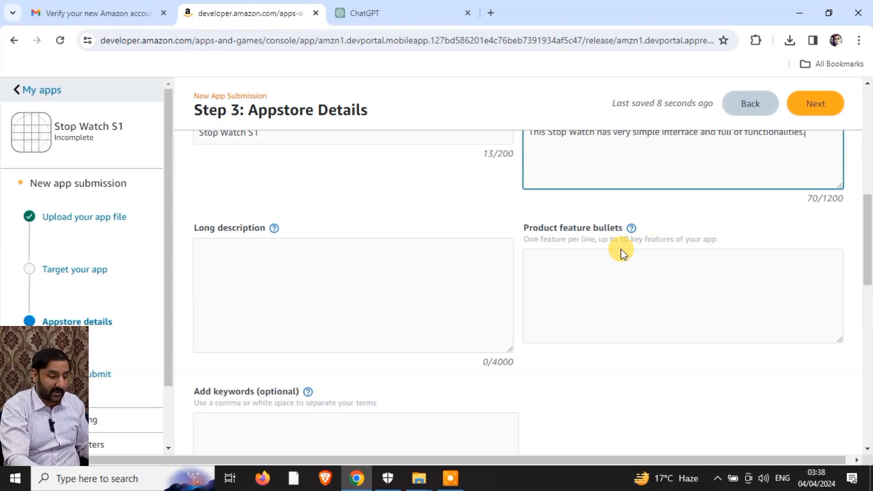
scroll(611, 249, "up", 5)
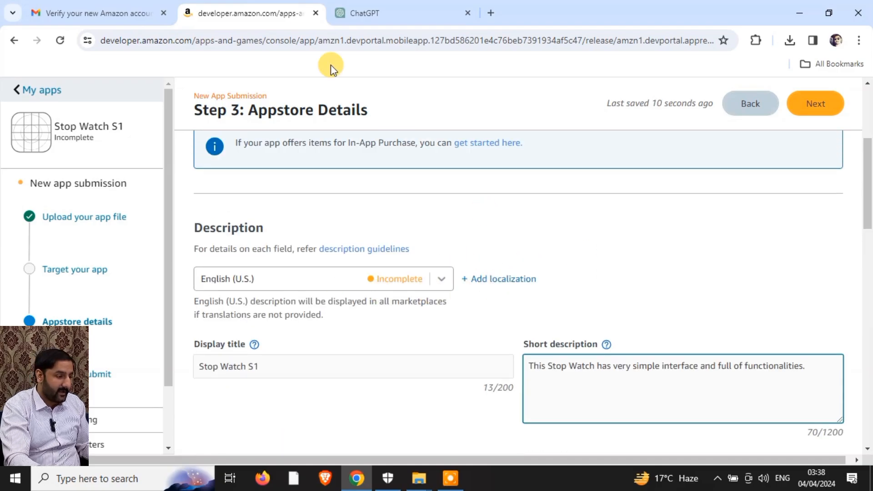
left_click(399, 13)
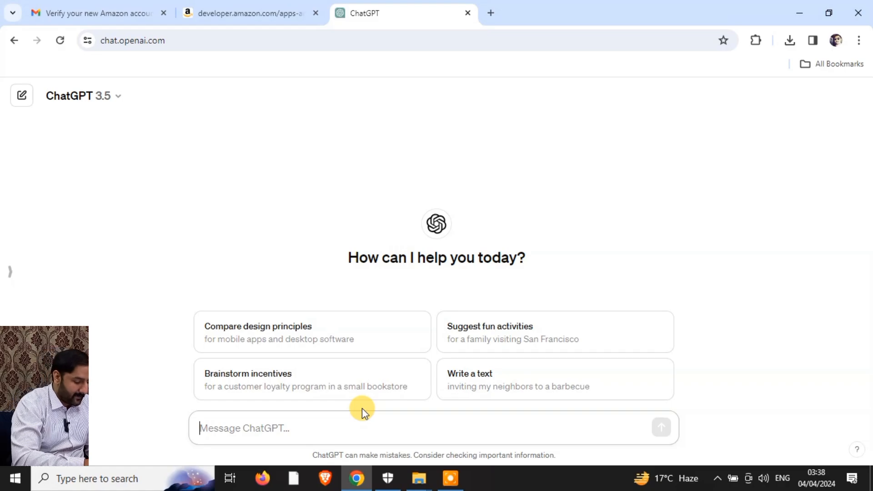
type("i")
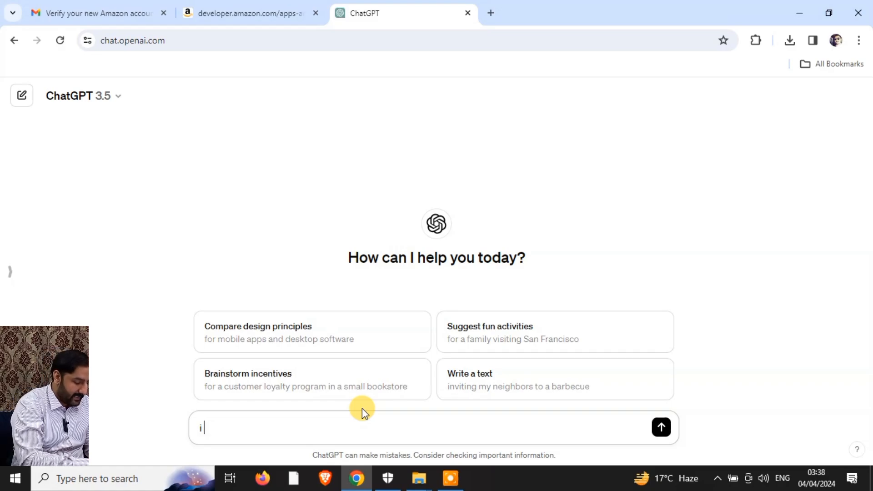
type(" need 10")
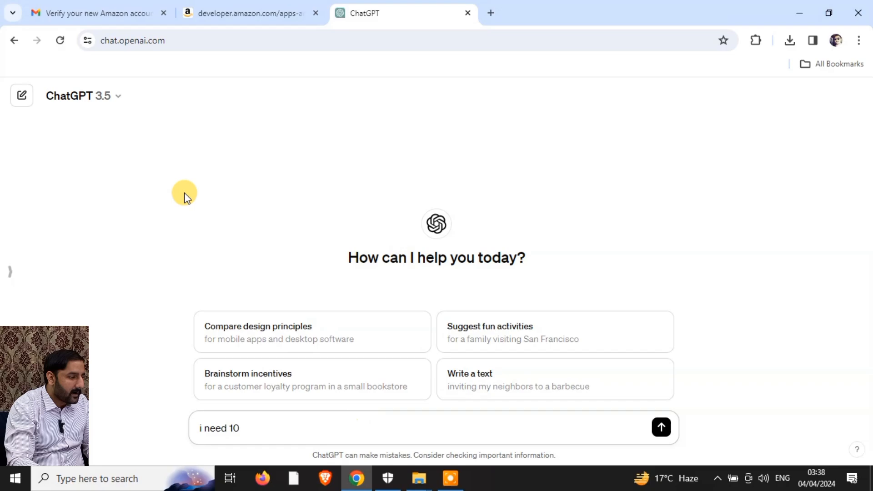
left_click(233, 14)
scroll(656, 352, "down", 5)
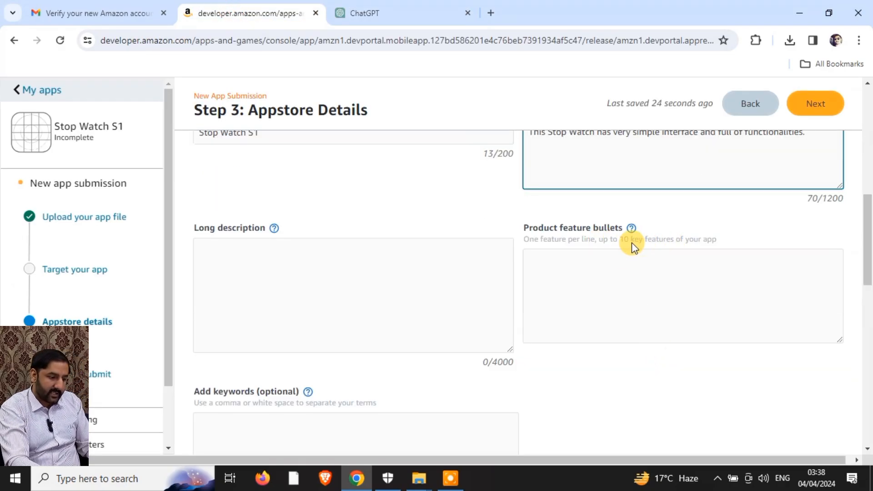
left_click(389, 13)
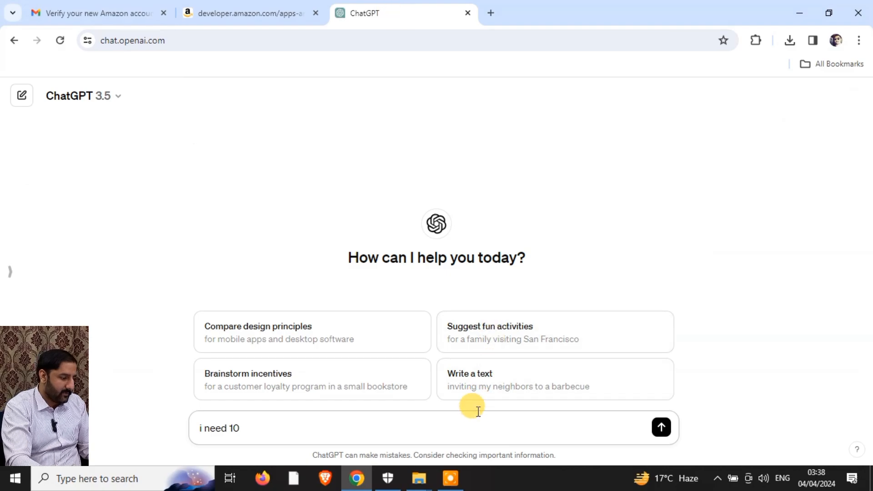
type("key")
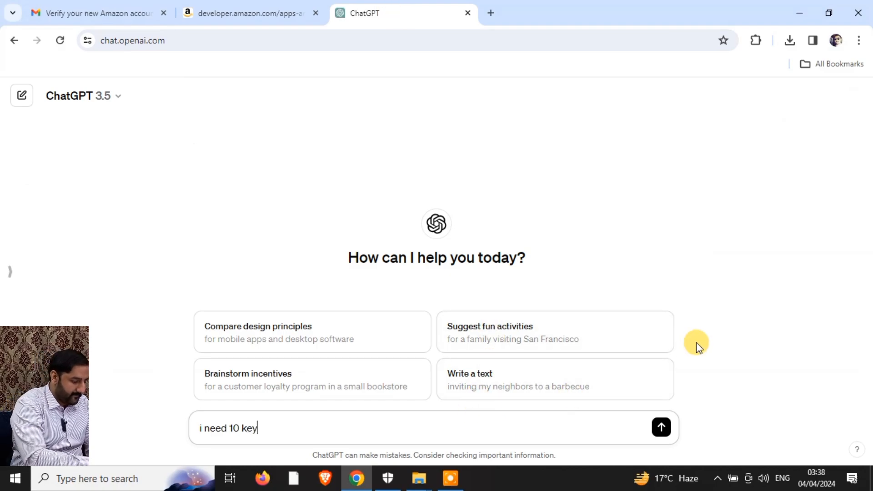
type(" features")
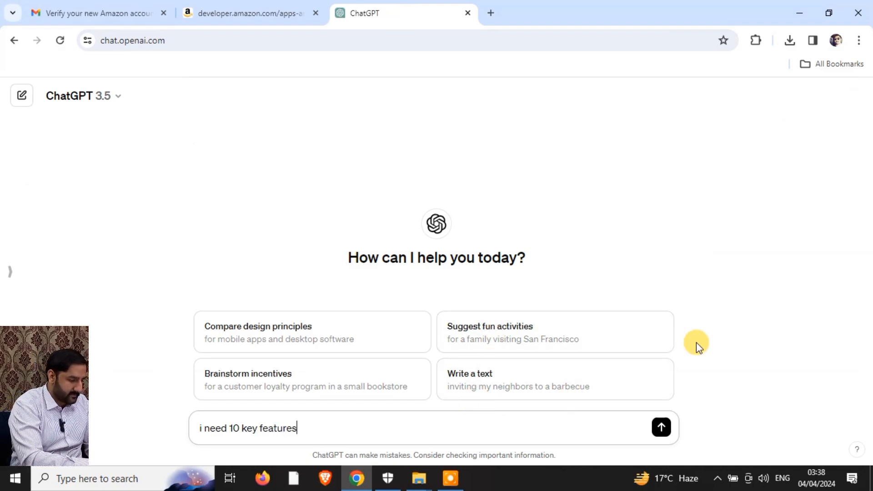
type(" of my ")
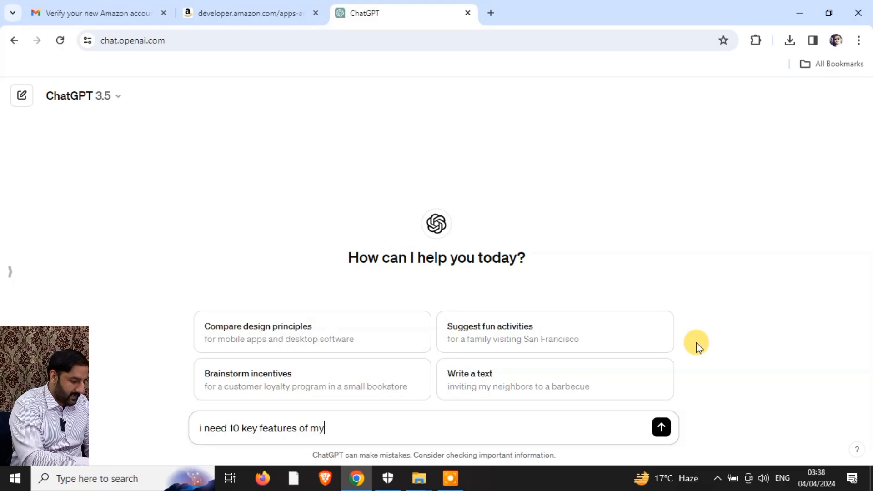
type("simple ")
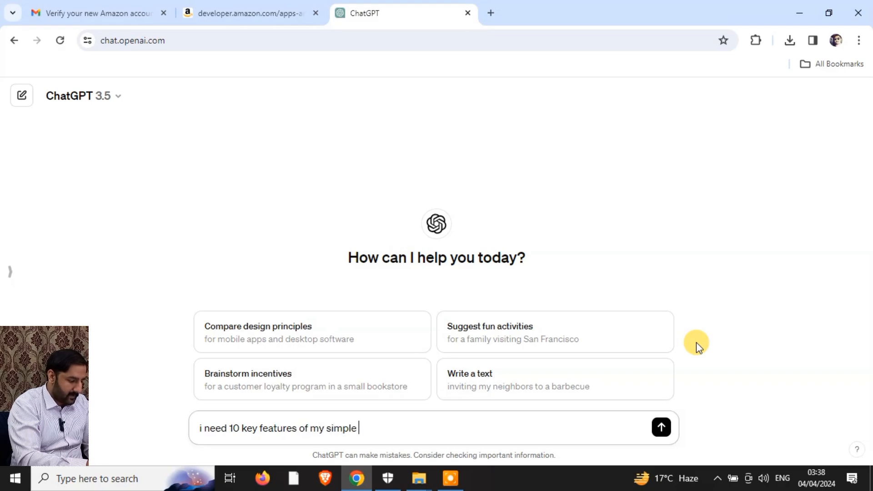
type("stop w")
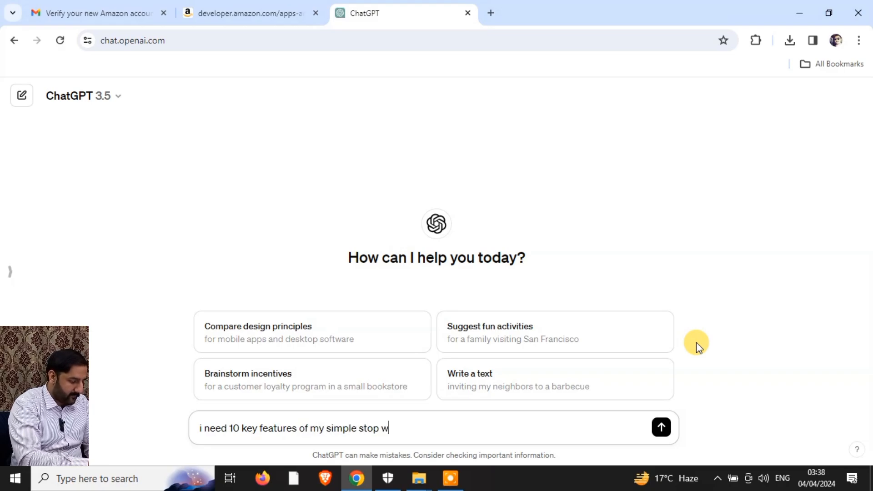
type("atch and")
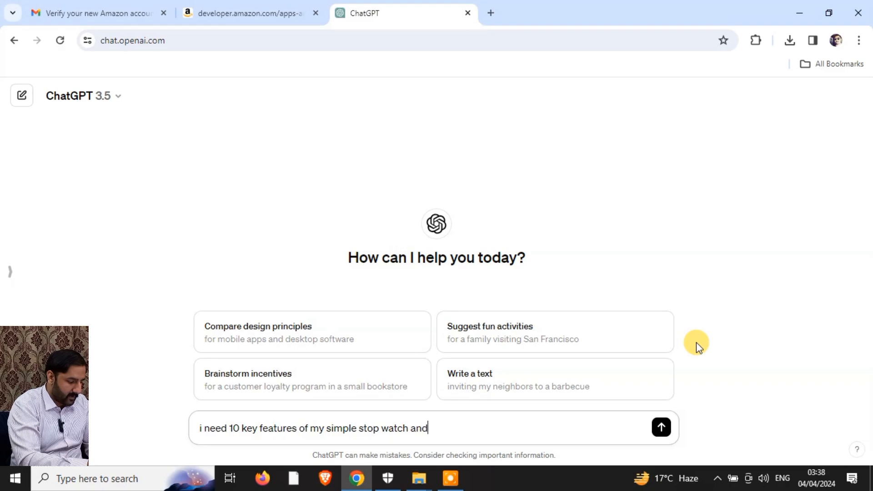
type("roid app ")
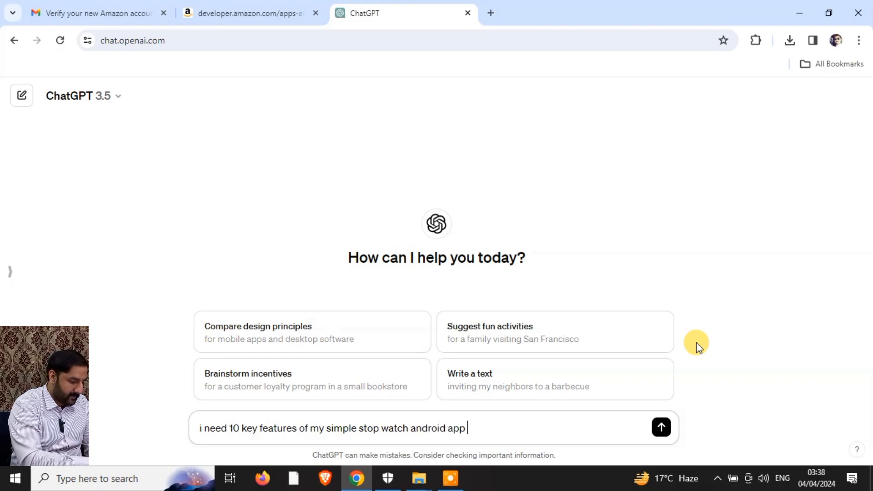
type("that has 2 b")
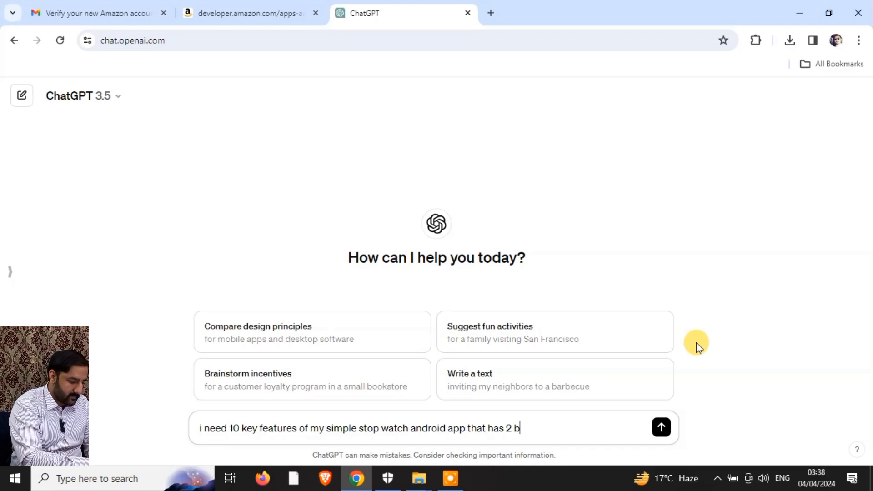
type("uttons ")
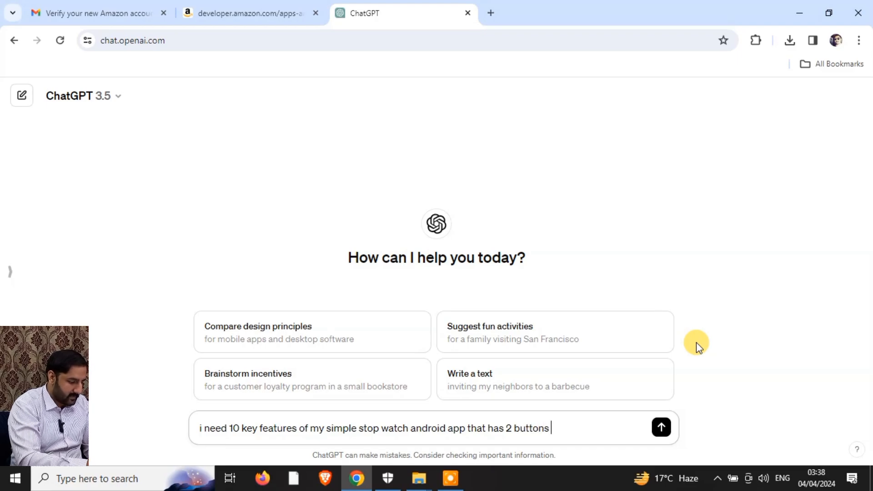
type("start a")
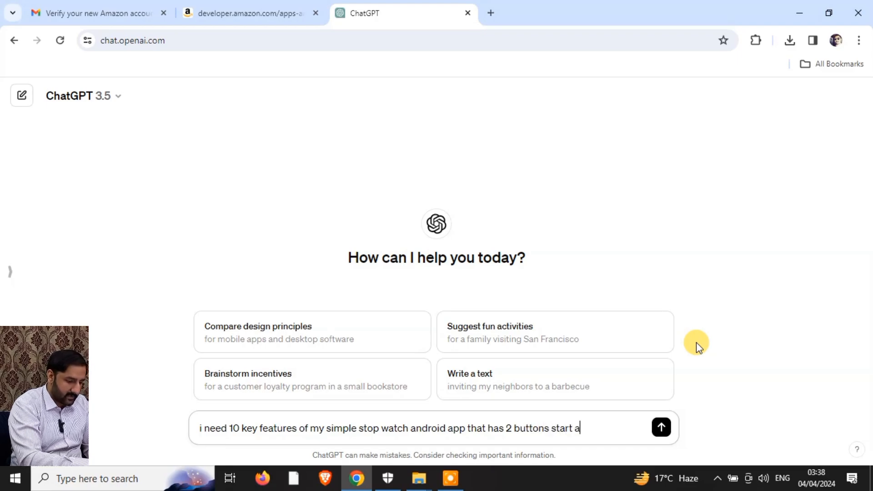
type("nd reset")
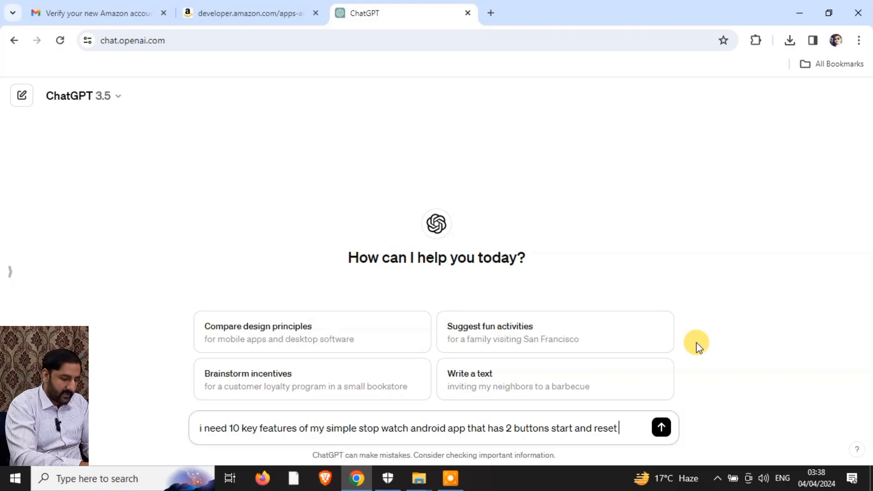
key("Return")
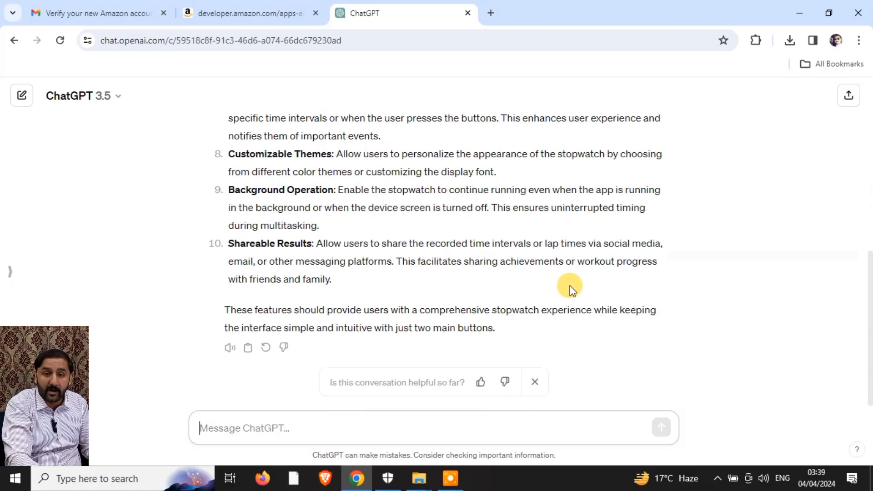
Step: Copy ChatGPT's first three features, Start/Stop Button through Elapsed Time Display, into the product feature bullets in the Amazon developer console
scroll(569, 285, "up", 5)
scroll(569, 285, "up", 3)
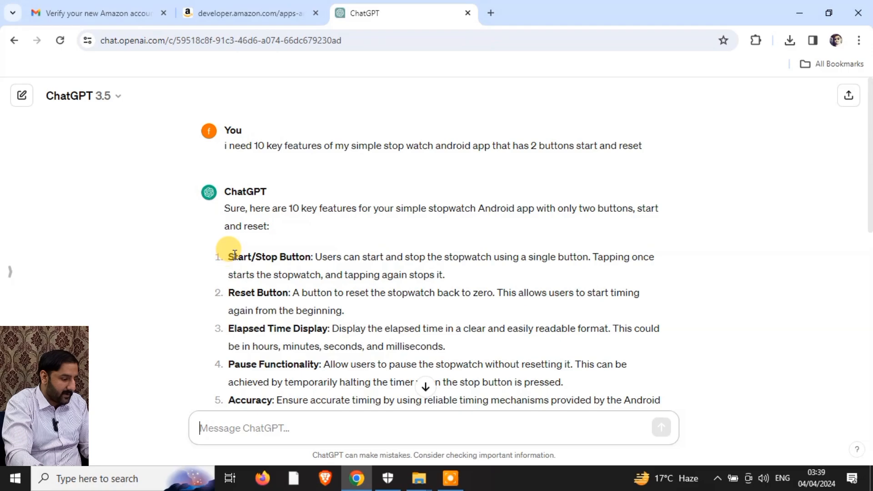
left_click_drag(228, 260, 458, 351)
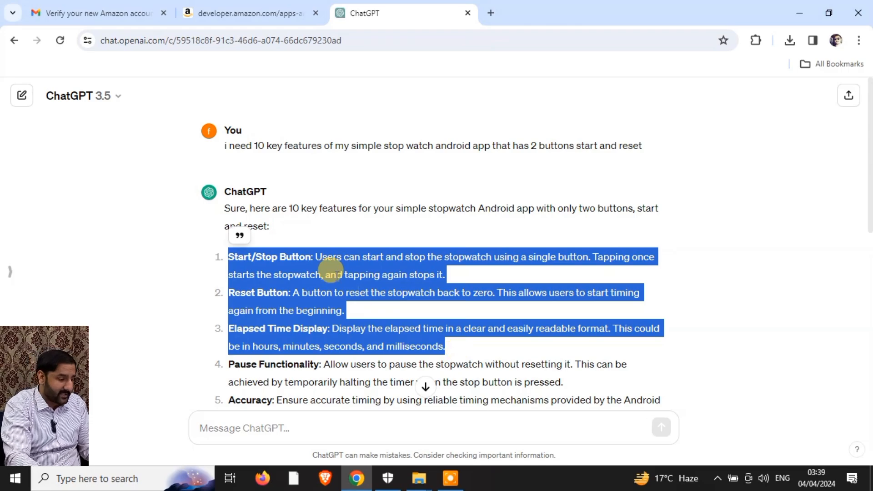
right_click(332, 271)
left_click(362, 278)
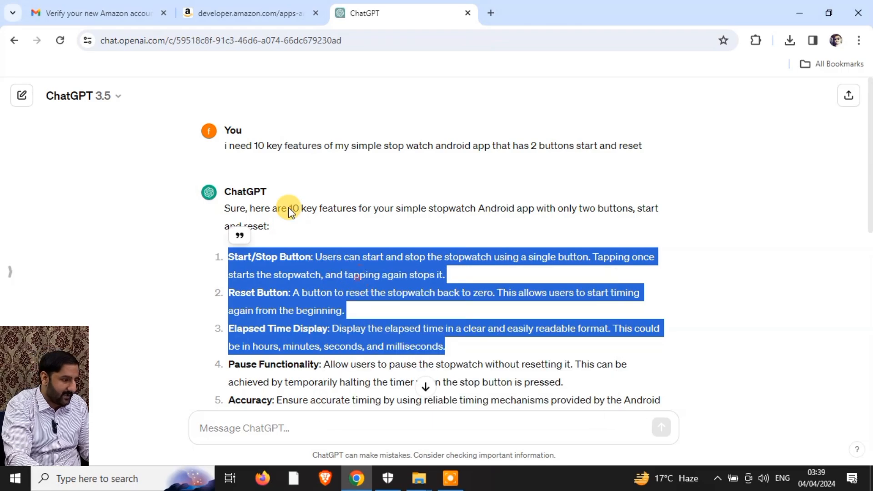
left_click(220, 14)
left_click(635, 285)
key("ctrl+v")
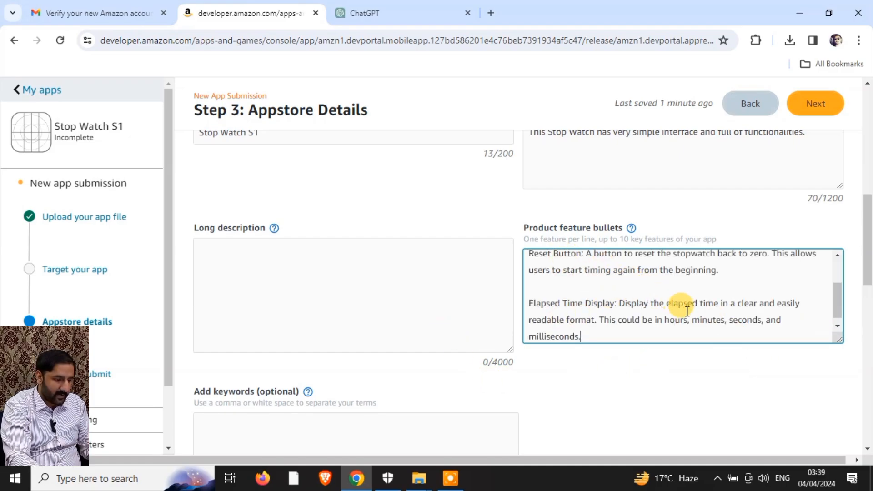
scroll(712, 319, "up", 1)
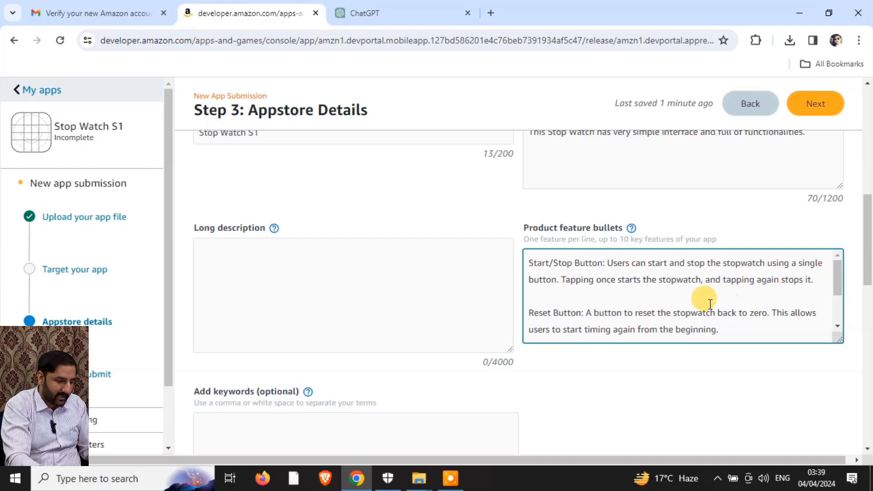
Step: Copy the short description text into the long description field
scroll(707, 300, "up", 8)
scroll(709, 307, "down", 4)
scroll(709, 309, "down", 5)
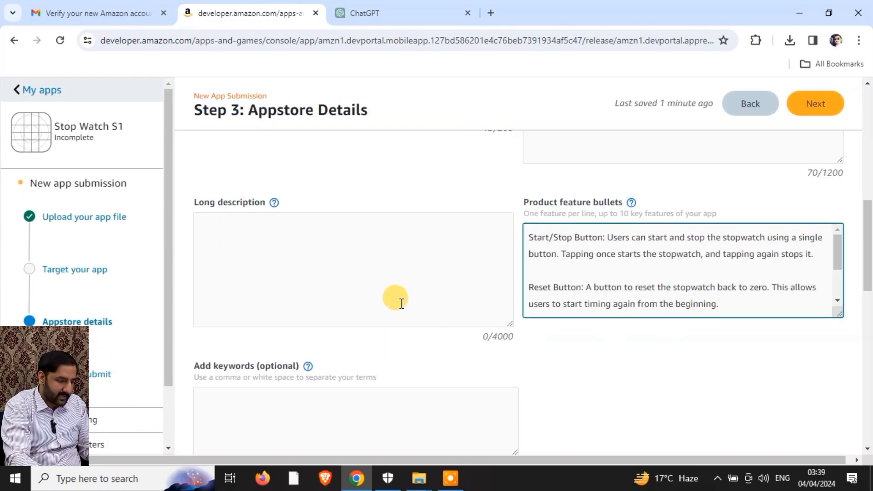
left_click(385, 265)
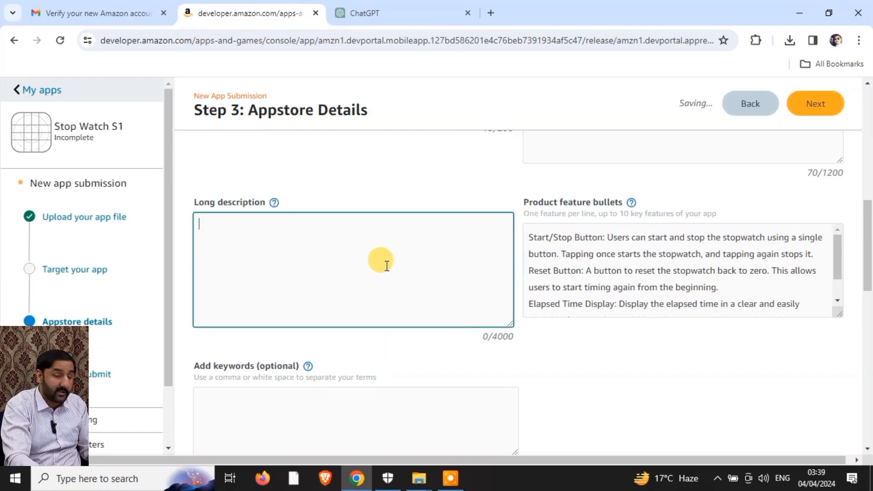
scroll(736, 268, "up", 5)
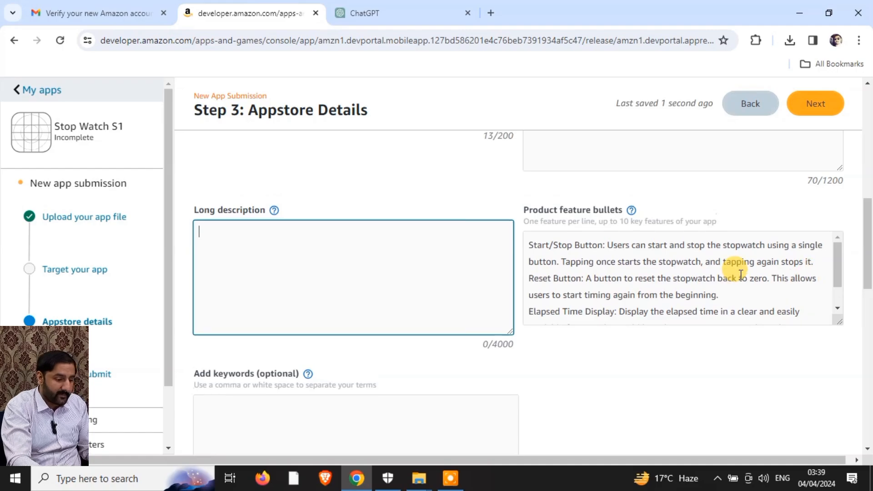
left_click(693, 358)
key("ctrl+a")
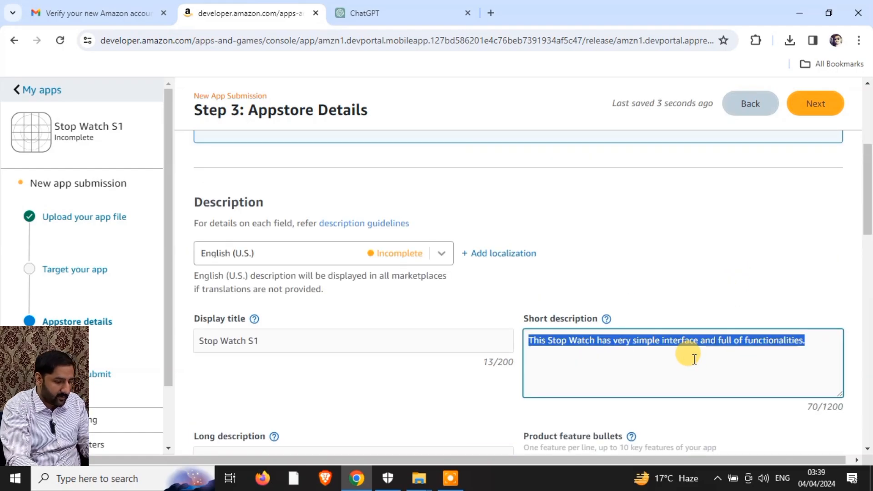
left_click_drag(866, 225, 864, 278)
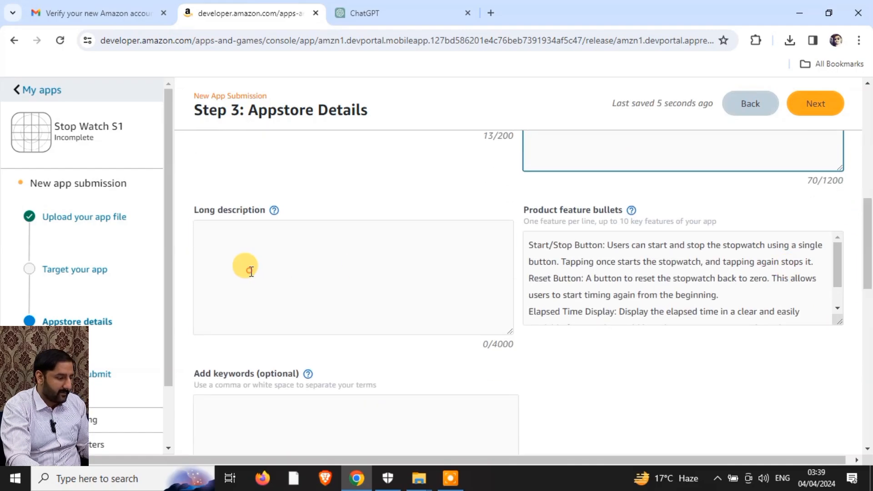
left_click(252, 268)
key("ctrl+v")
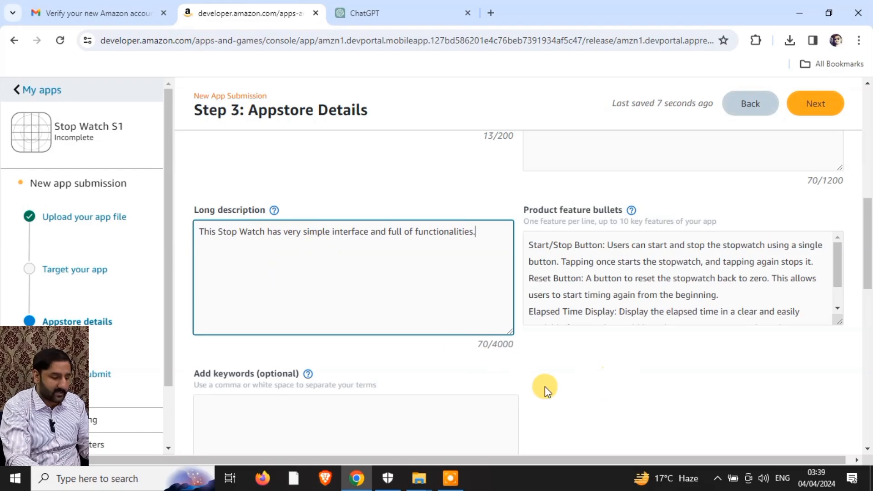
left_click(606, 363)
Step: Check the tablet icon and screenshot requirements under Images and videos, and open canva.com in a new browser tab
left_click_drag(867, 268, 868, 307)
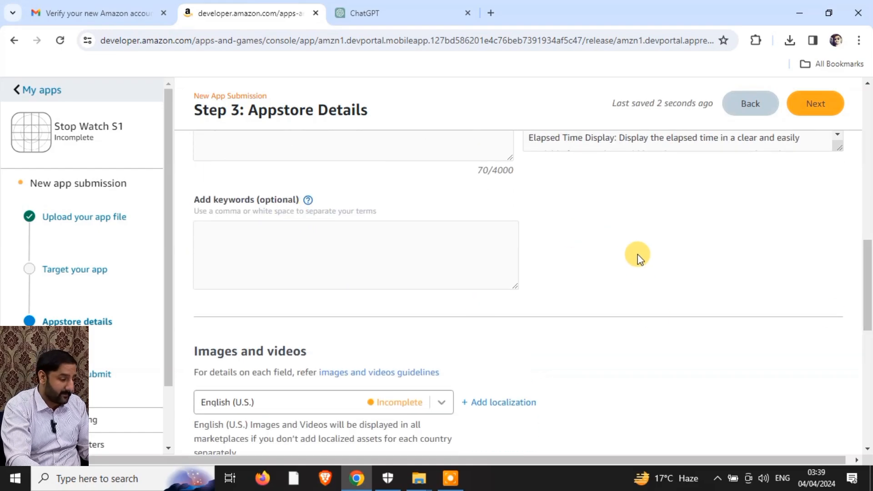
left_click_drag(866, 279, 865, 237)
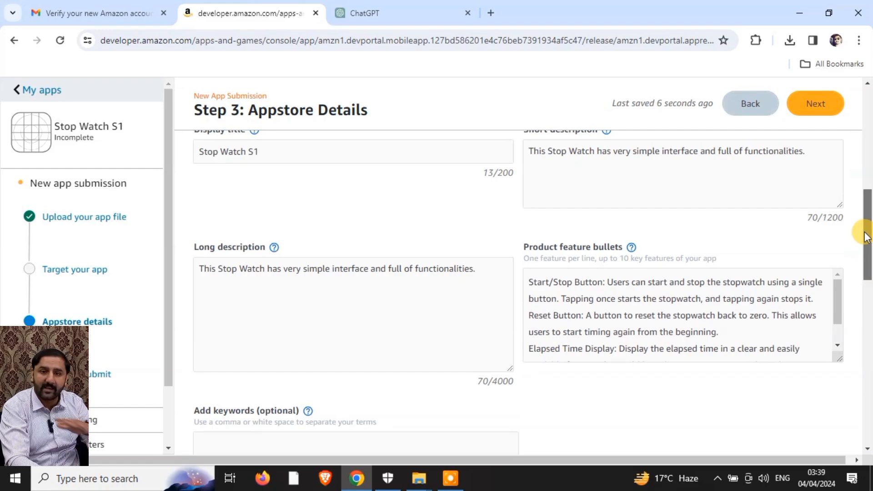
left_click_drag(866, 236, 869, 352)
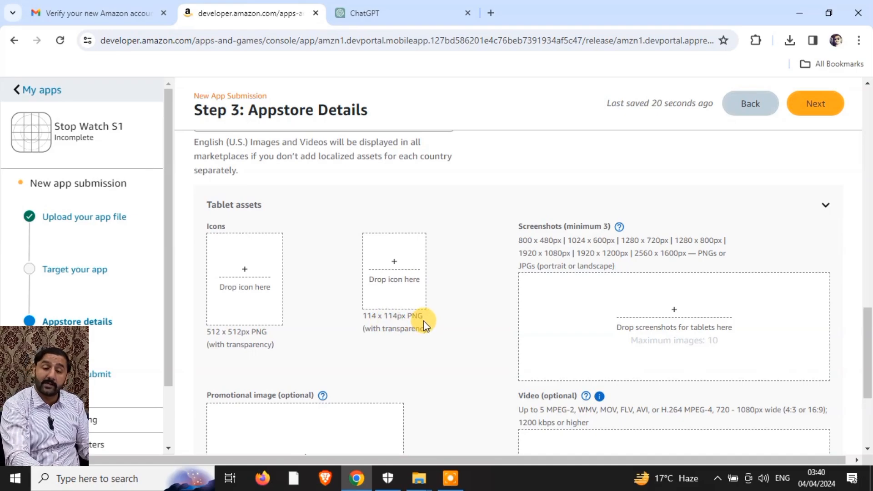
left_click(491, 13)
type("ca")
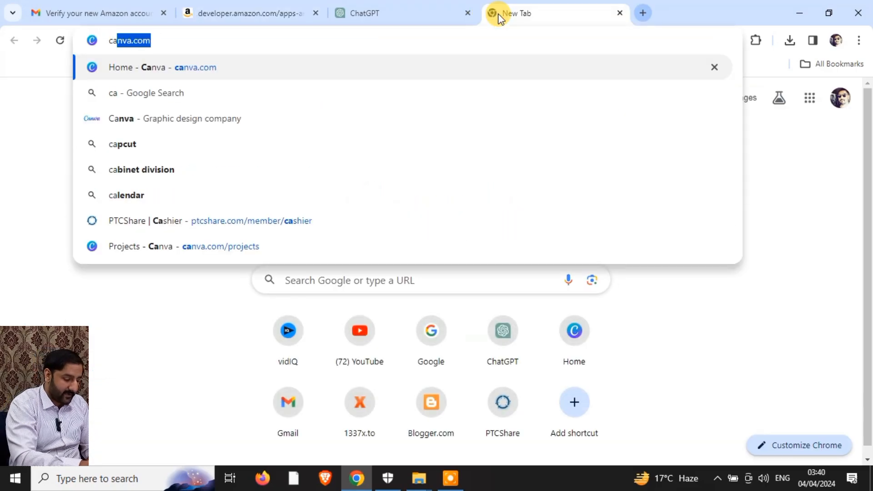
key("Return")
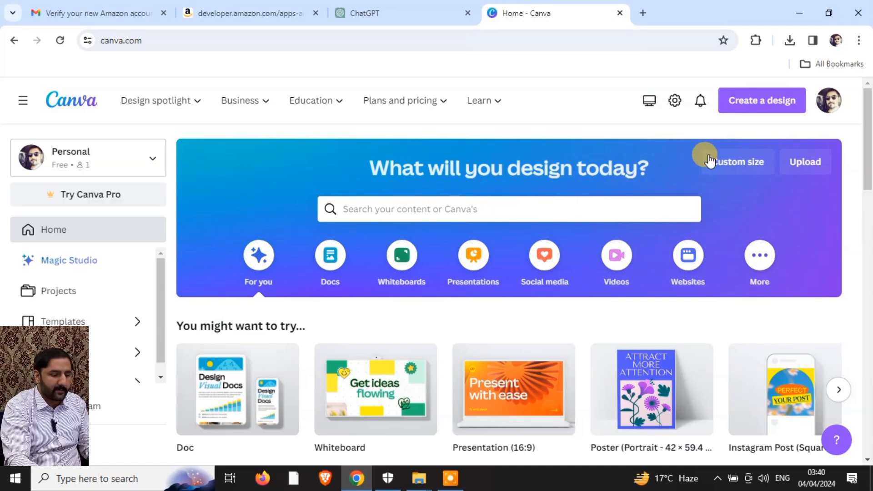
Step: Check the small tablet icon size in the Amazon developer console, and create a custom 114 × 114 px design in Canva
left_click(732, 172)
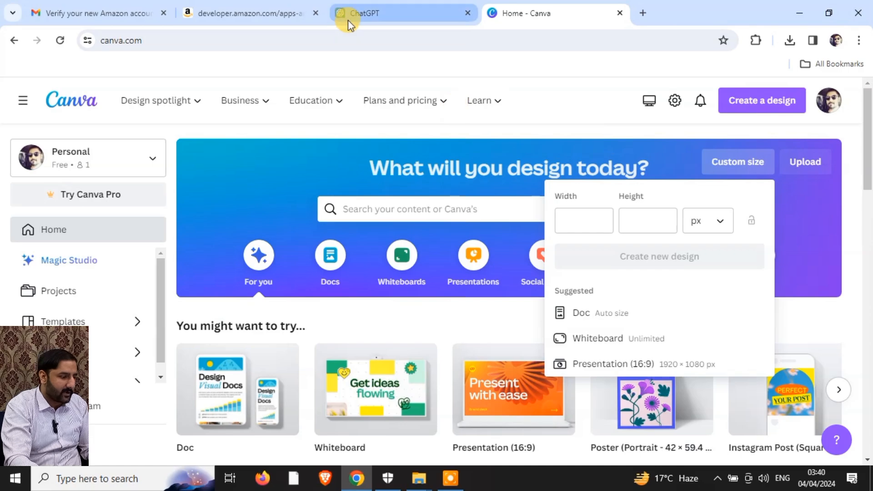
left_click(249, 13)
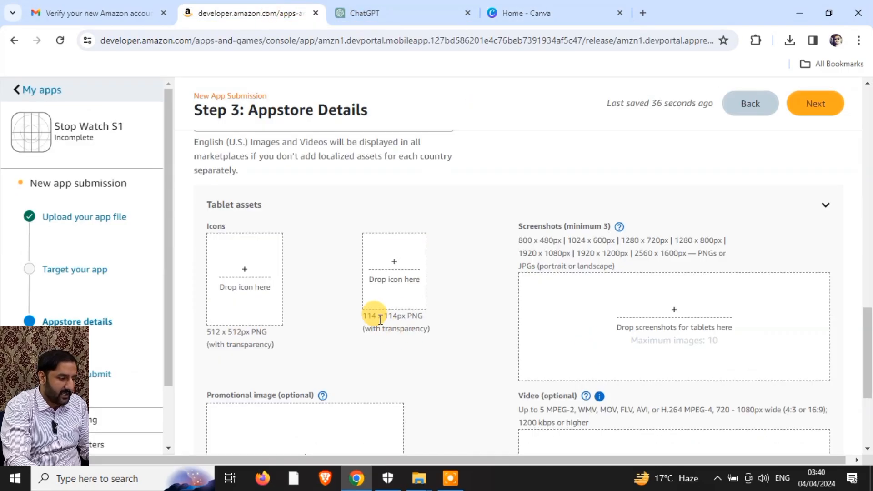
left_click(541, 16)
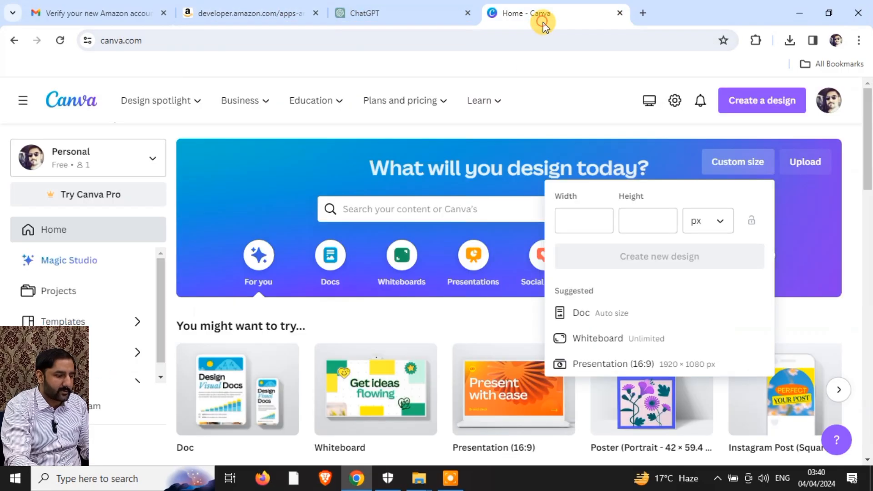
type("114")
left_click(630, 222)
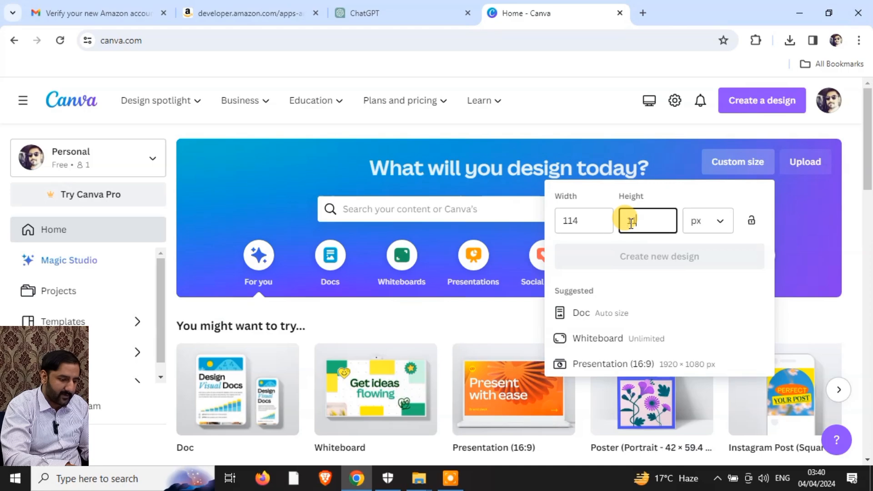
type("114")
left_click(678, 257)
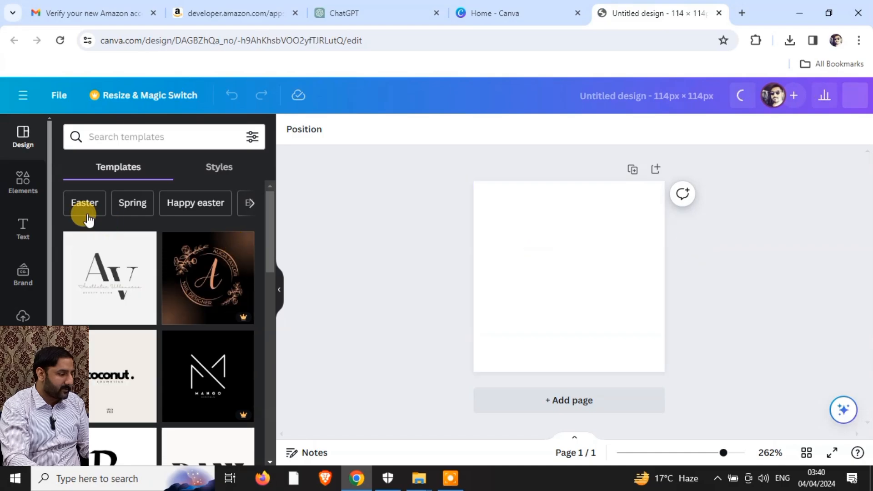
Step: Search the design elements for "stop watch" and limit the results to graphics
left_click(23, 184)
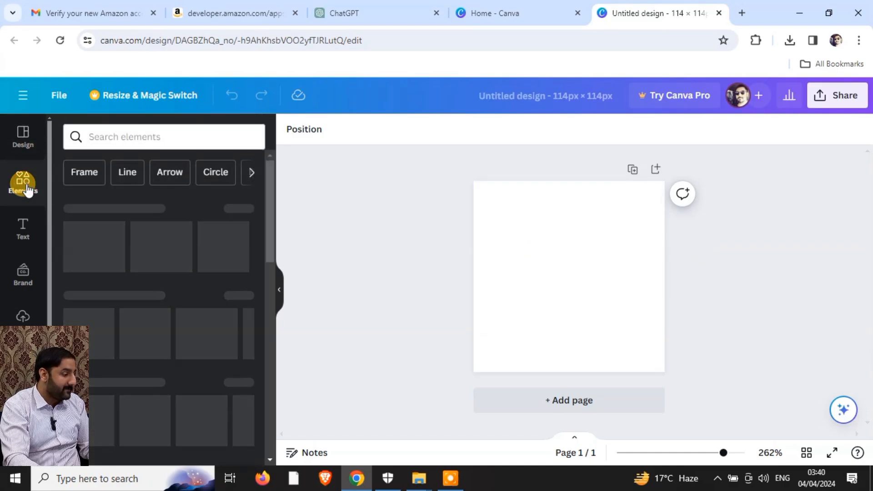
left_click(163, 134)
type("stop")
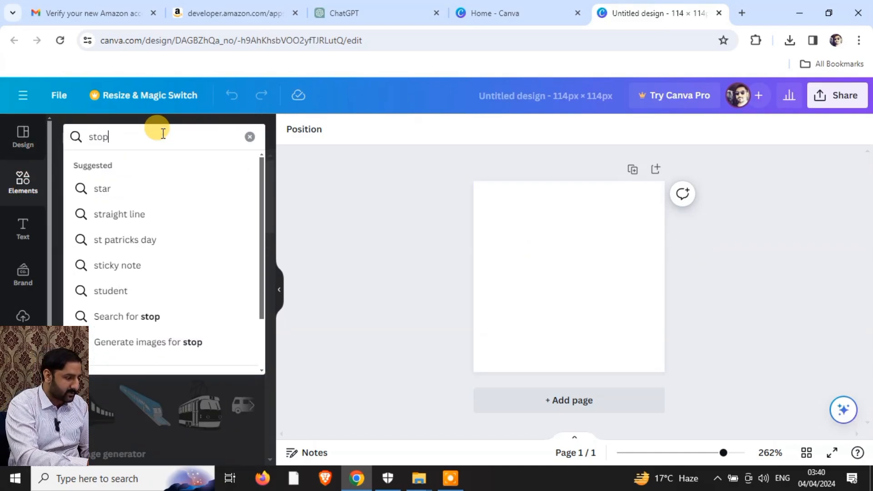
type(" watch")
key("Return")
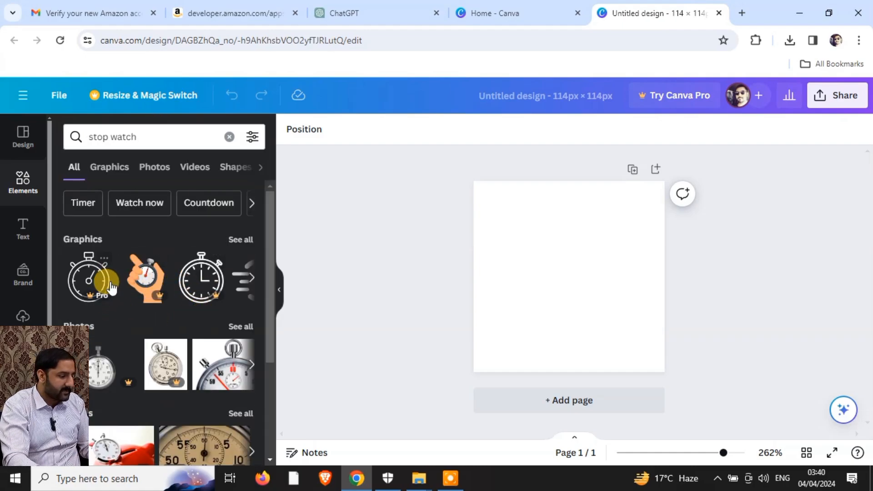
left_click(114, 169)
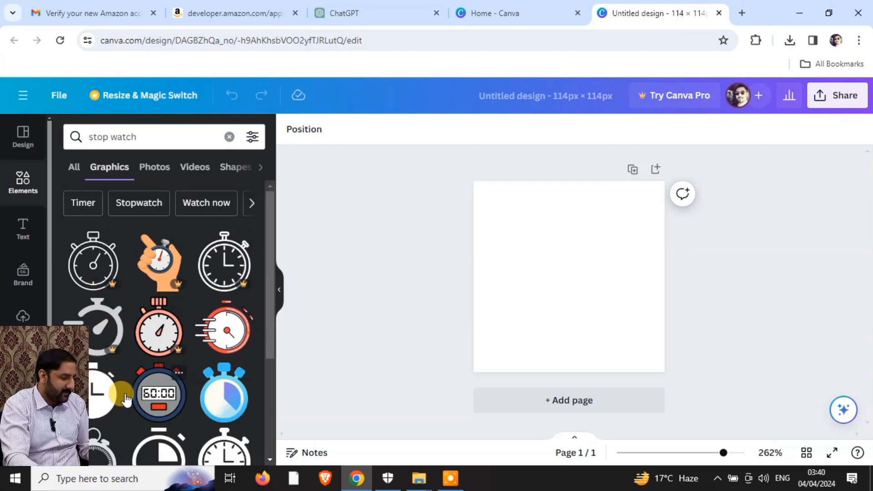
Step: Place the red stopwatch graphic with speed lines near the centre of the blank page
scroll(267, 323, "down", 1)
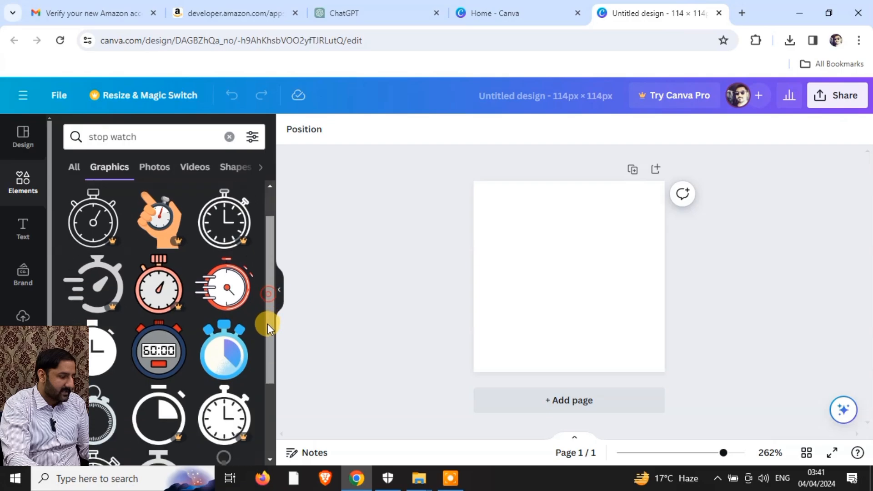
left_click_drag(268, 237, 274, 307)
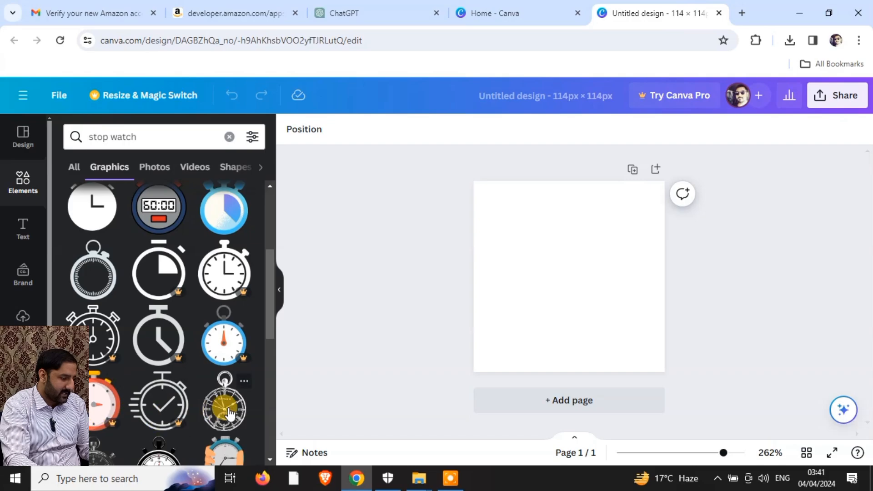
left_click_drag(267, 276, 567, 275)
left_click(657, 330)
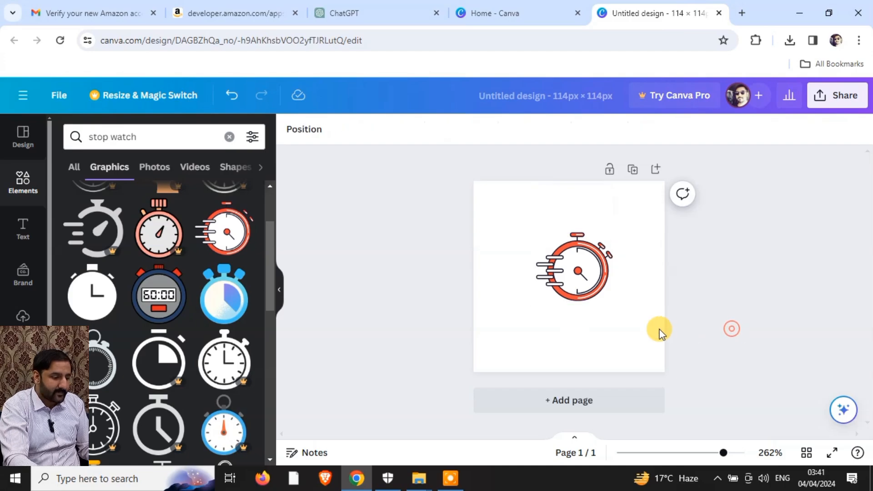
Step: Try a custom white-to-grey gradient as the page background
left_click(296, 137)
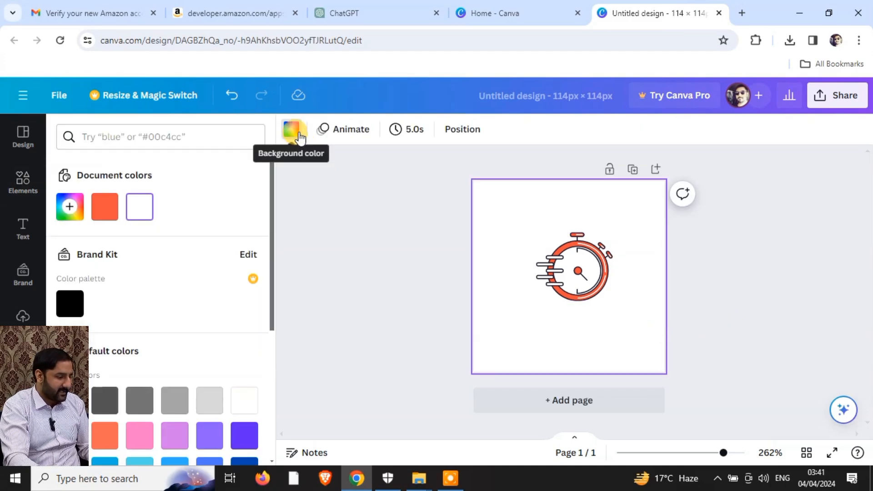
left_click(71, 210)
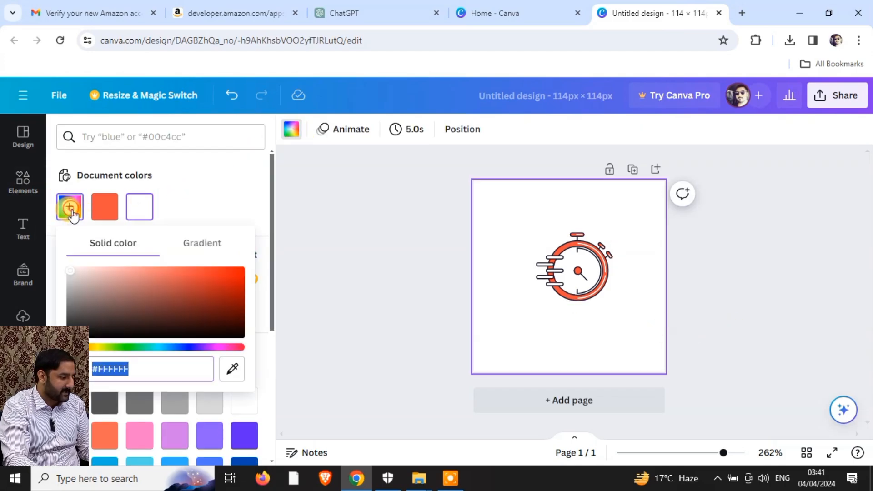
left_click(203, 250)
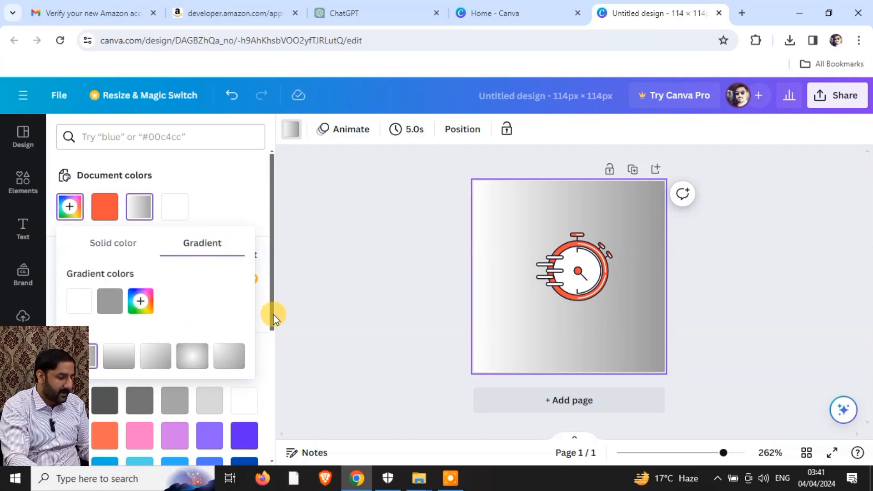
left_click_drag(279, 310, 274, 352)
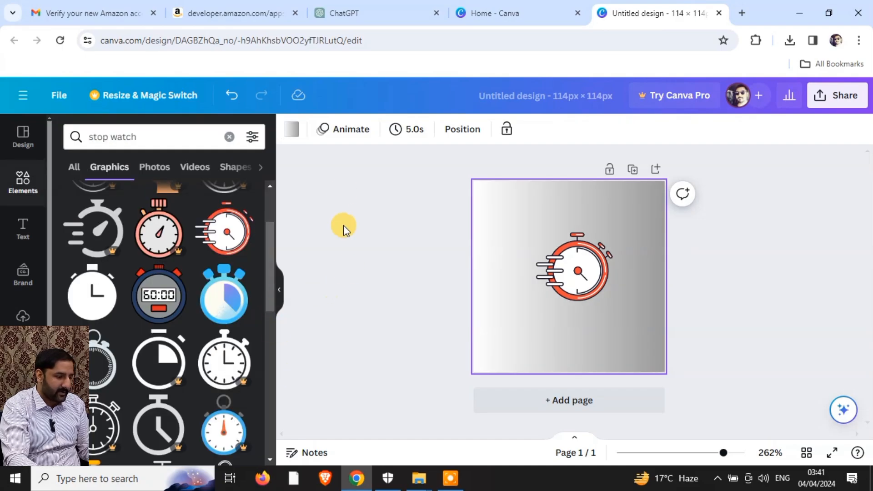
Step: Try several default gradients on the page background and settle on the black-to-gold one
left_click(292, 129)
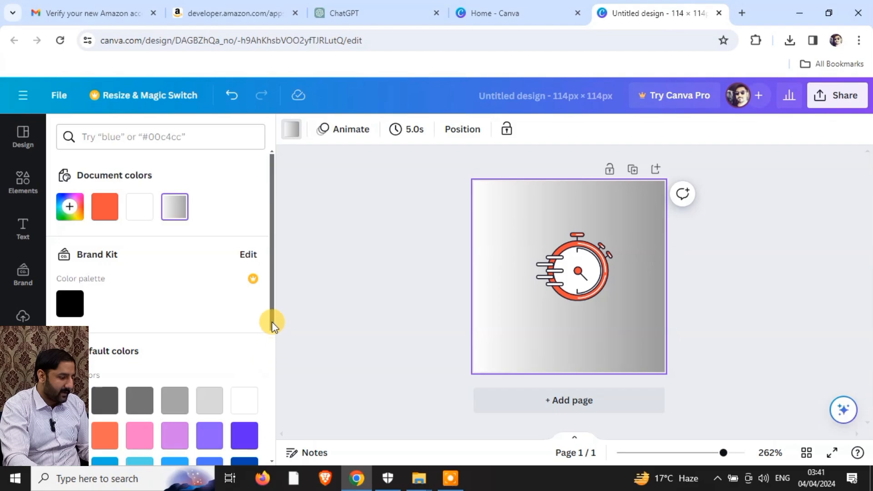
left_click_drag(273, 324, 255, 435)
left_click(104, 359)
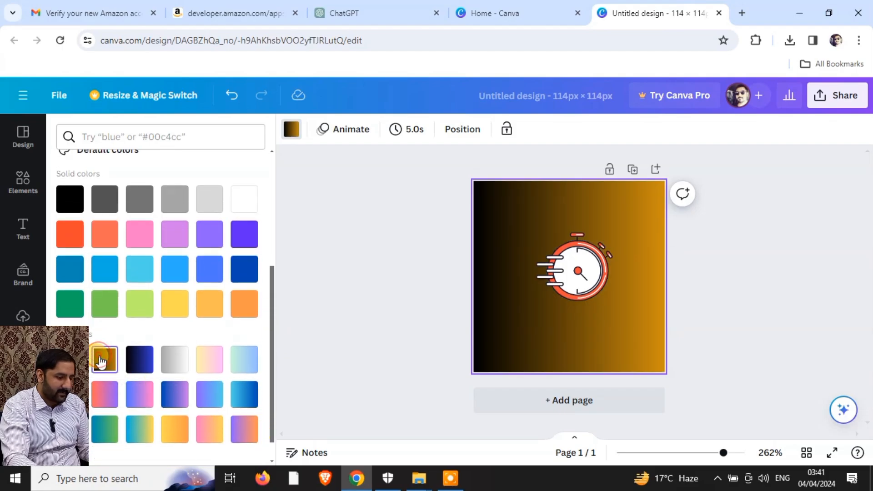
left_click(239, 399)
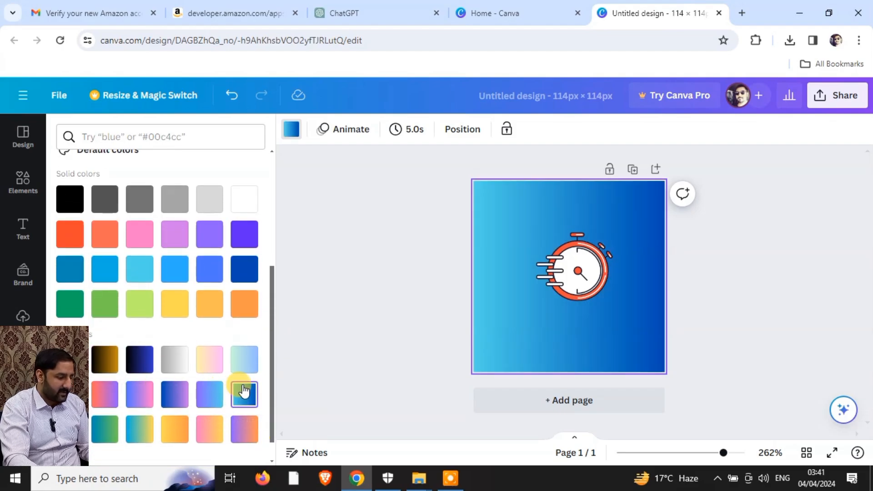
left_click(244, 359)
left_click(105, 359)
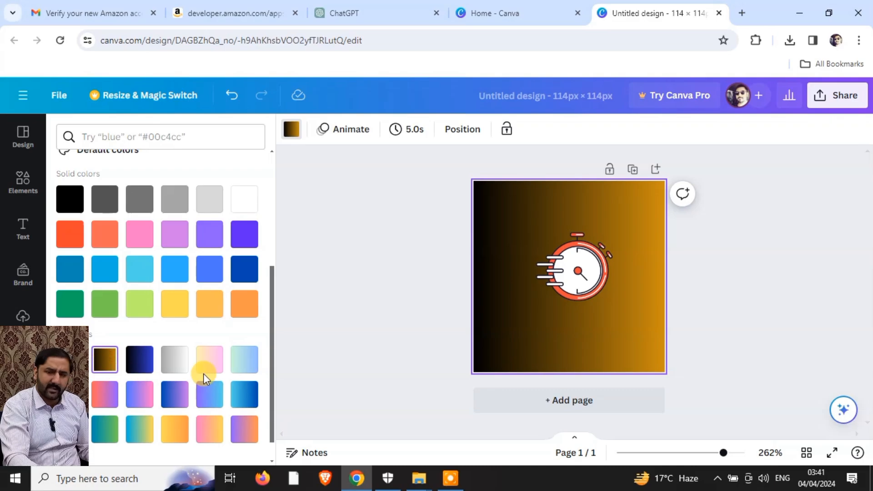
left_click(727, 275)
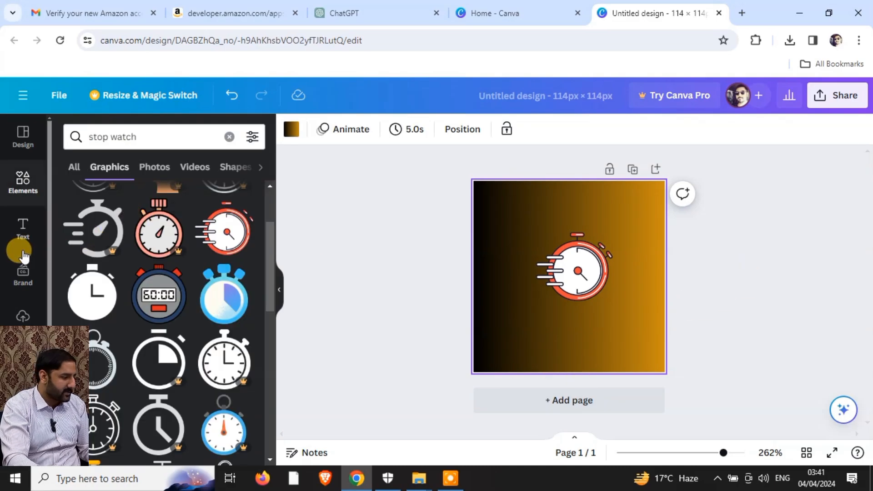
Step: Add the "Order Now!" font combination to the page below the stopwatch graphic
left_click(23, 226)
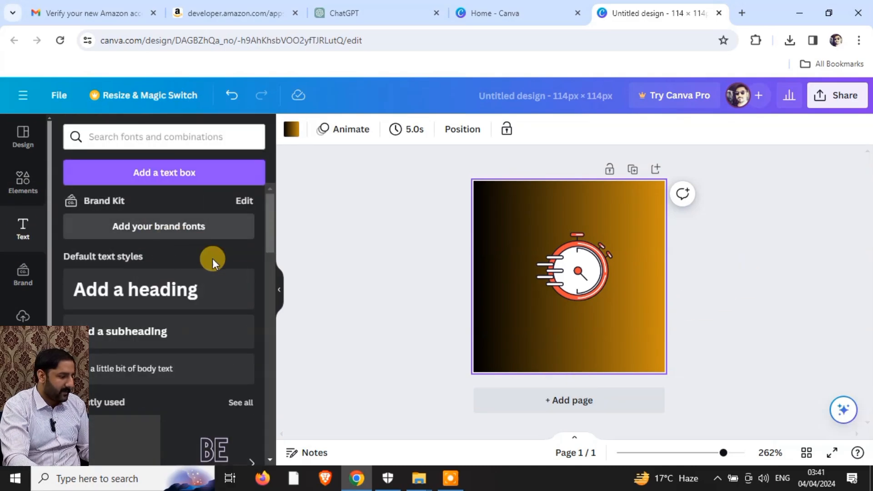
left_click_drag(265, 249, 271, 304)
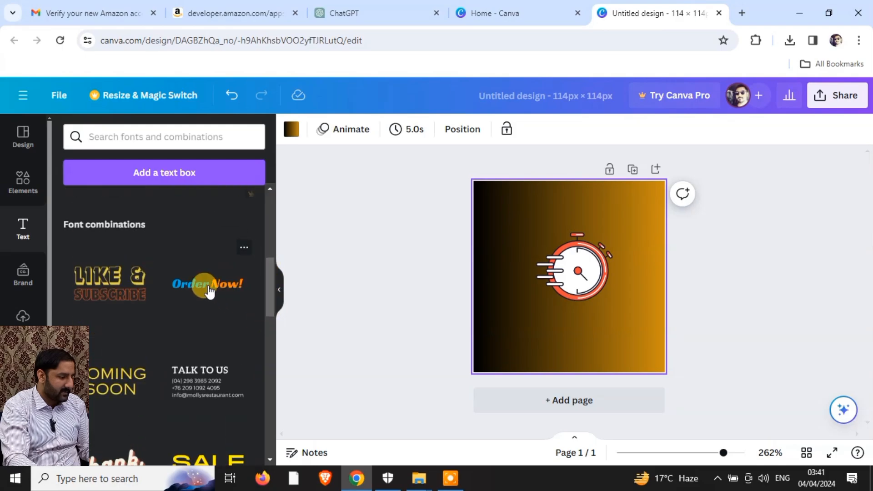
left_click_drag(209, 291, 540, 359)
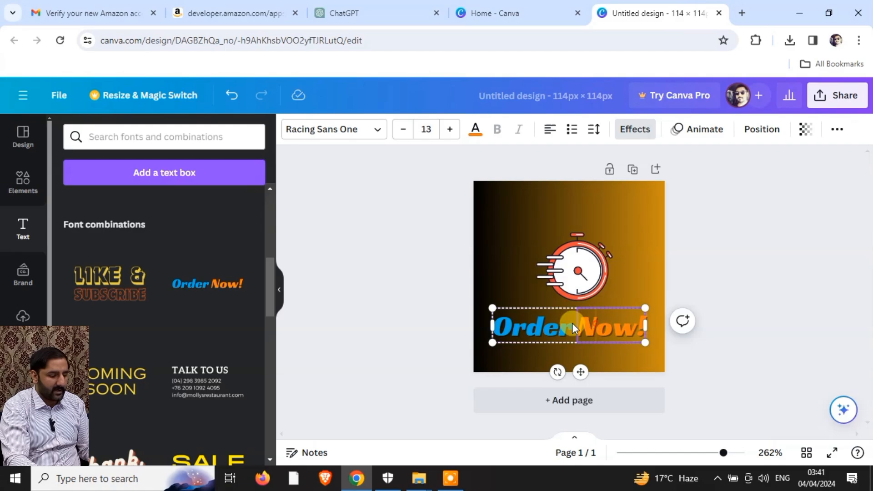
Step: Replace the word "Order" with "Stop" and "Now!" with "Watch" in the text below the stopwatch
left_click_drag(569, 324, 489, 328)
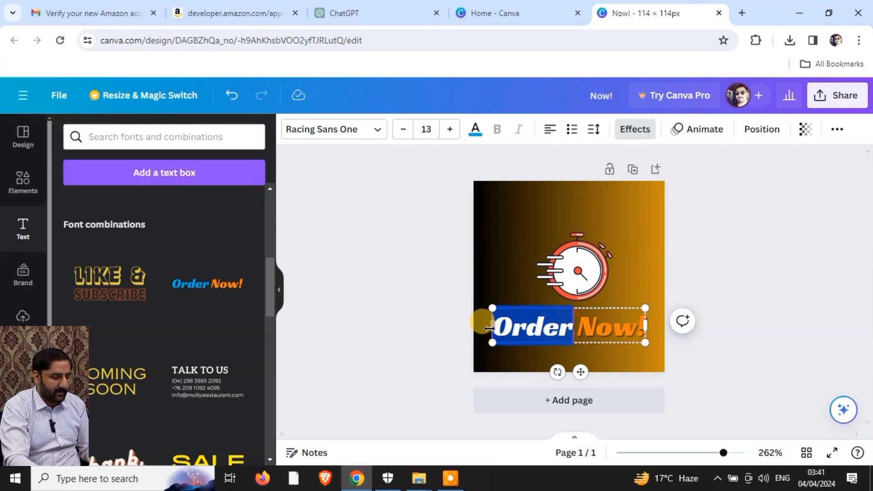
type("T")
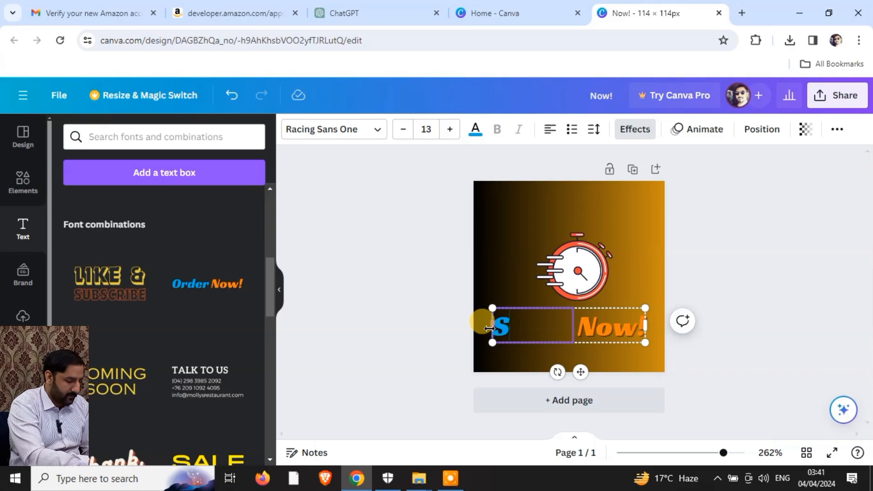
left_click(609, 324)
double_click(610, 323)
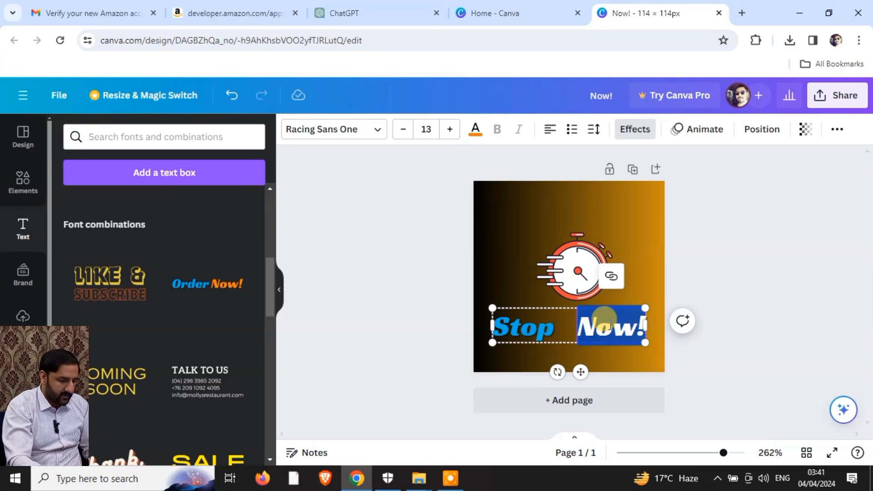
type("Watch")
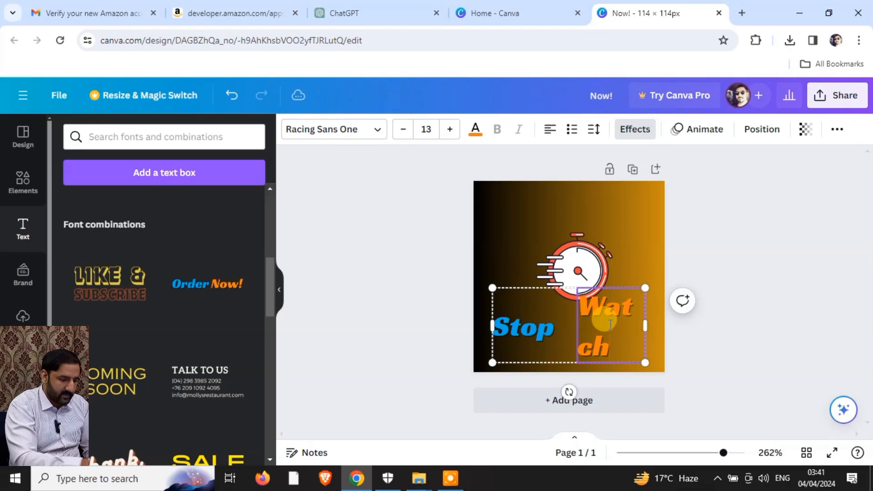
Step: Set the font size of the word "Watch" to 10 so it fits on one line
double_click(610, 323)
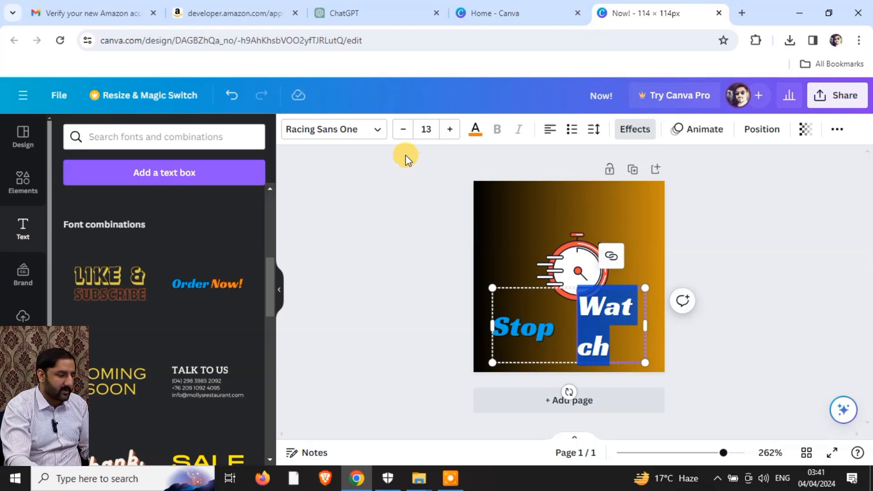
left_click(401, 132)
left_click(401, 131)
left_click(401, 132)
left_click(401, 132)
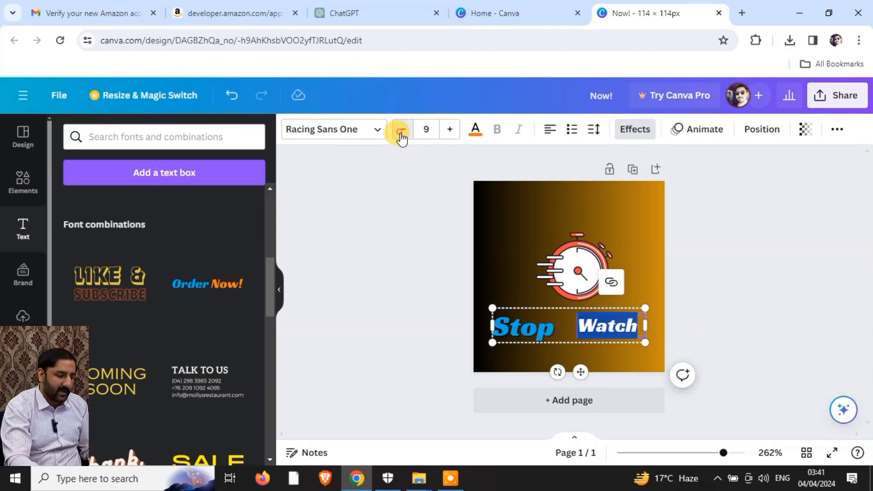
left_click(449, 132)
left_click(741, 279)
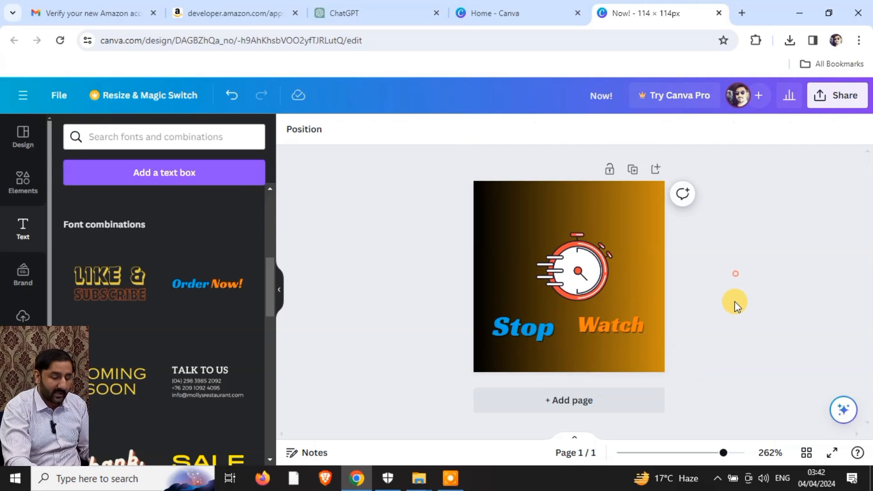
Step: Move the "Stop Watch" text group slightly up and to the right, and delete the word "Watch" from it
left_click(585, 335)
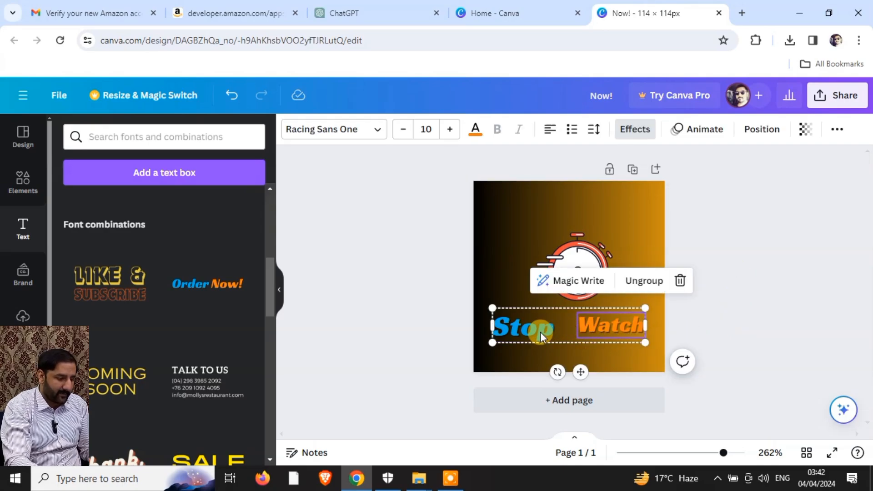
left_click_drag(553, 329, 566, 322)
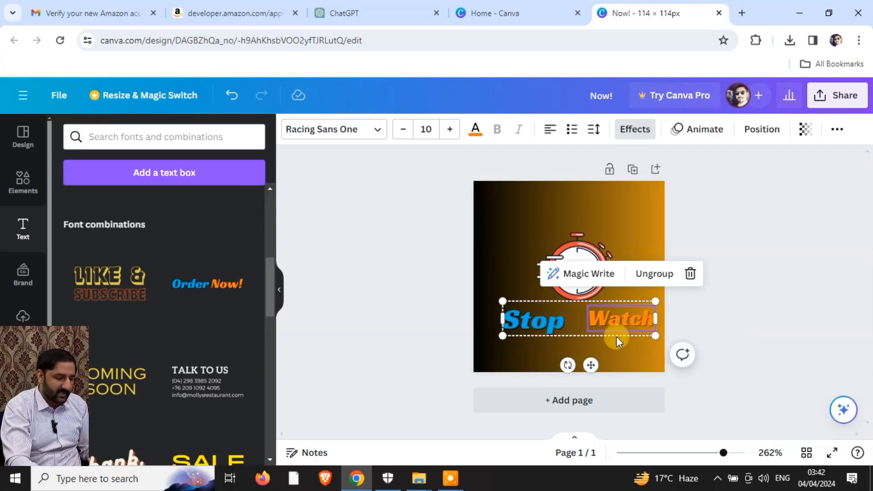
left_click(733, 312)
left_click(593, 320)
key("Delete")
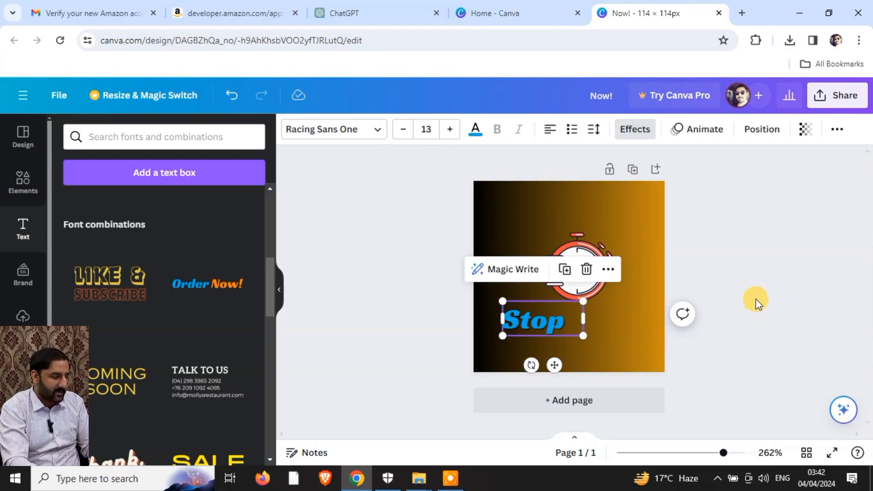
Step: Delete the remaining word "Stop" from below the stopwatch
left_click(756, 299)
left_click(542, 320)
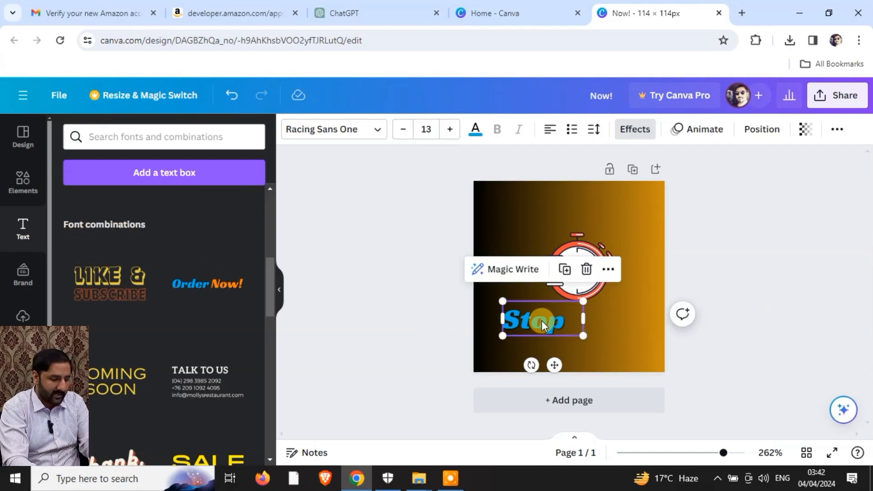
key("Delete")
Step: Add a plain text box, place it below the stopwatch graphic, and replace its placeholder text with "Stop Watch"
left_click(26, 233)
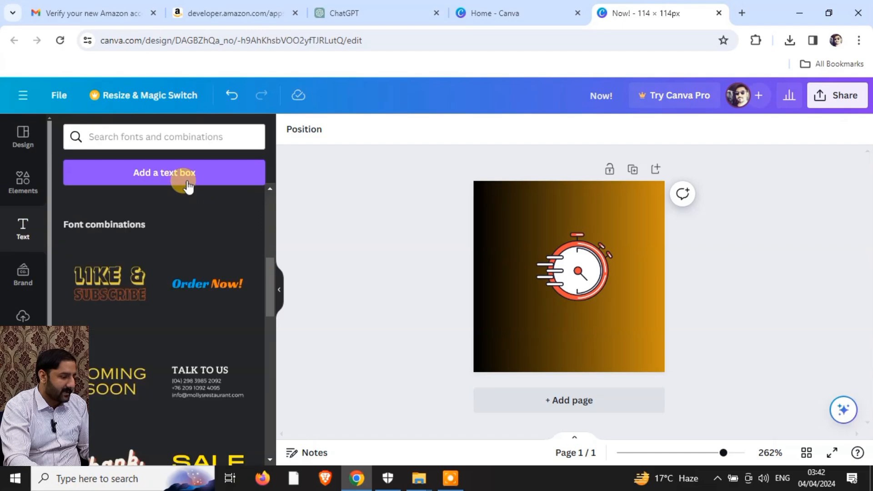
scroll(256, 222, "up", 5)
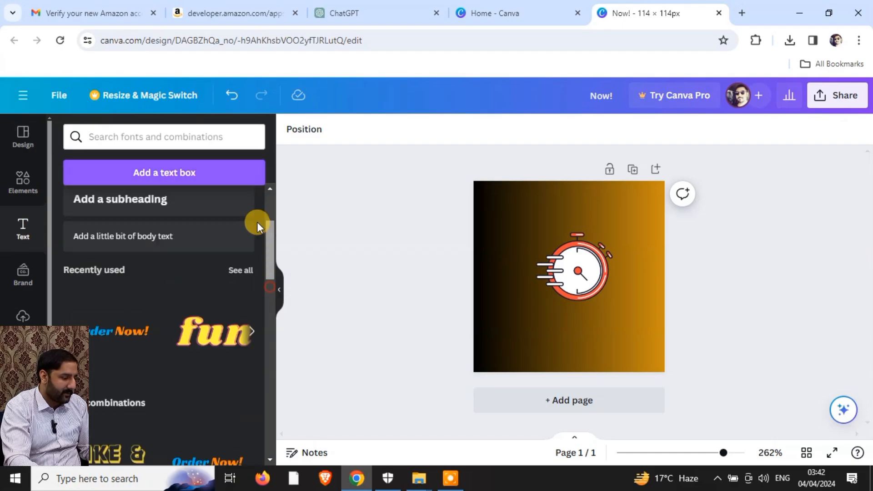
left_click(165, 172)
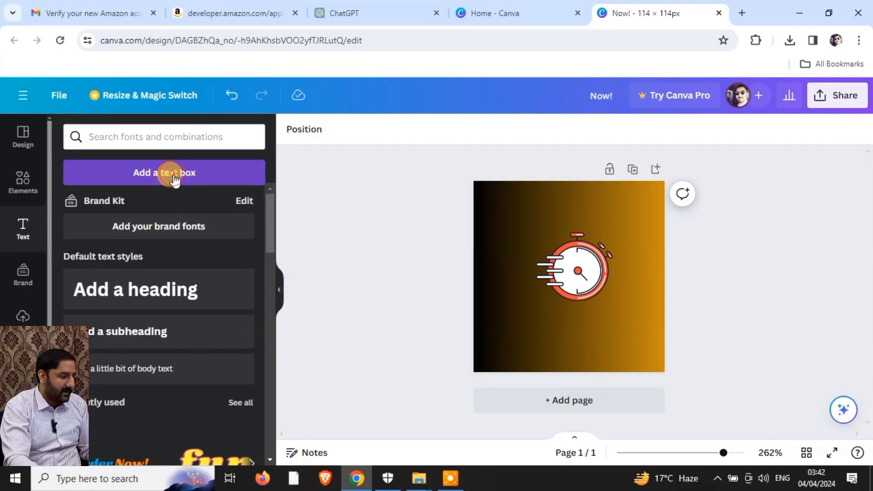
left_click(712, 306)
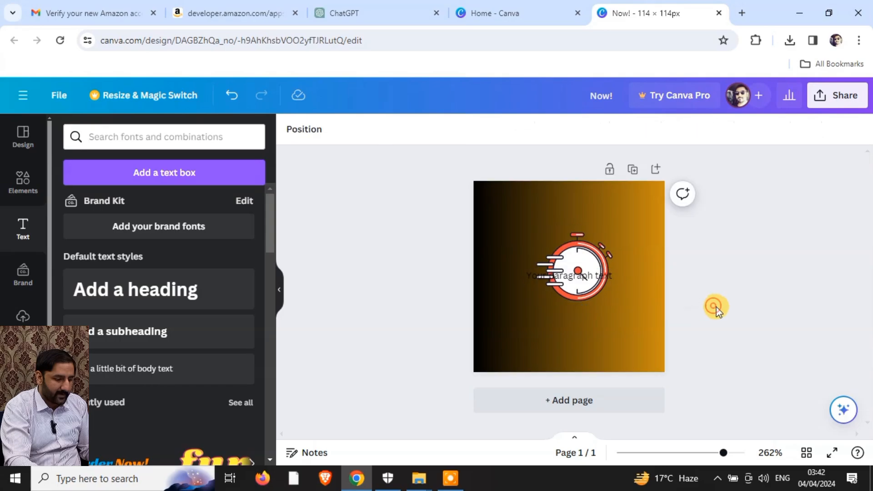
left_click_drag(575, 273, 583, 325)
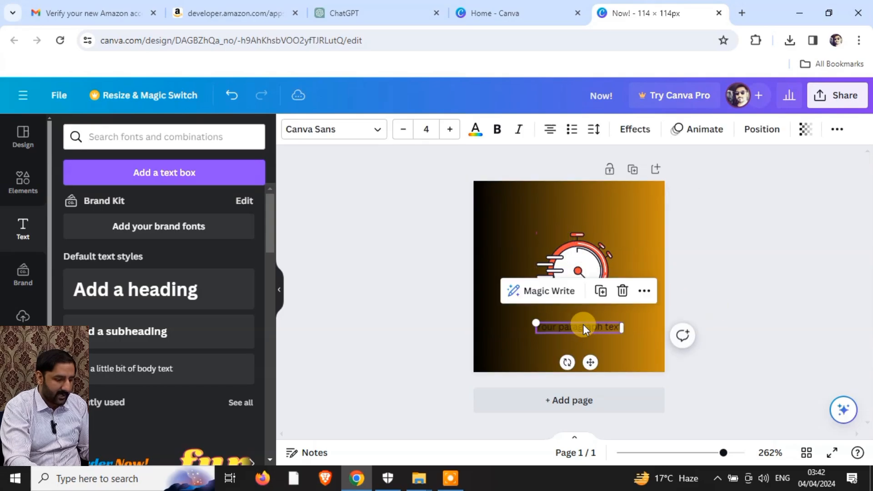
double_click(582, 325)
key("BackSpace")
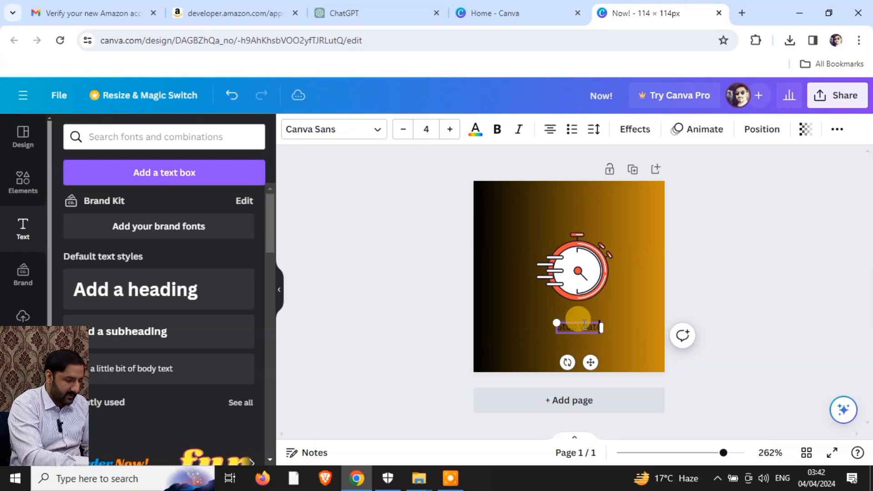
Step: Make the "Stop Watch" text bold and set its font size to 11
triple_click(584, 324)
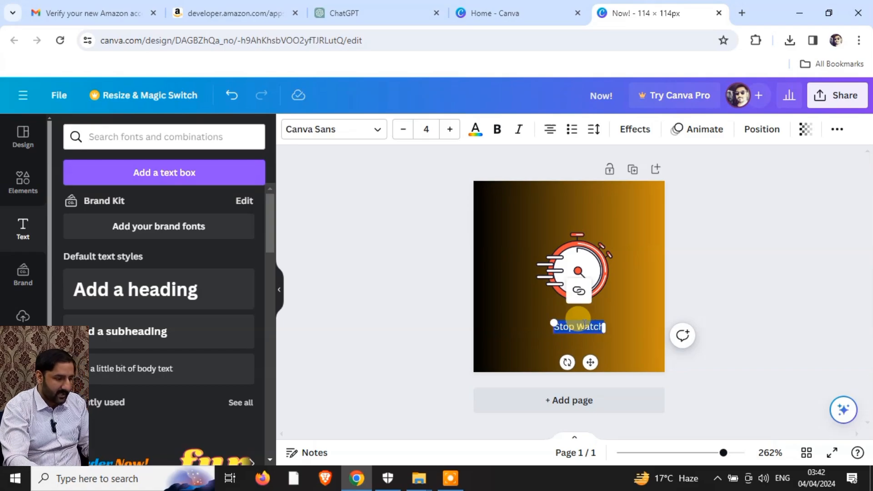
left_click(497, 129)
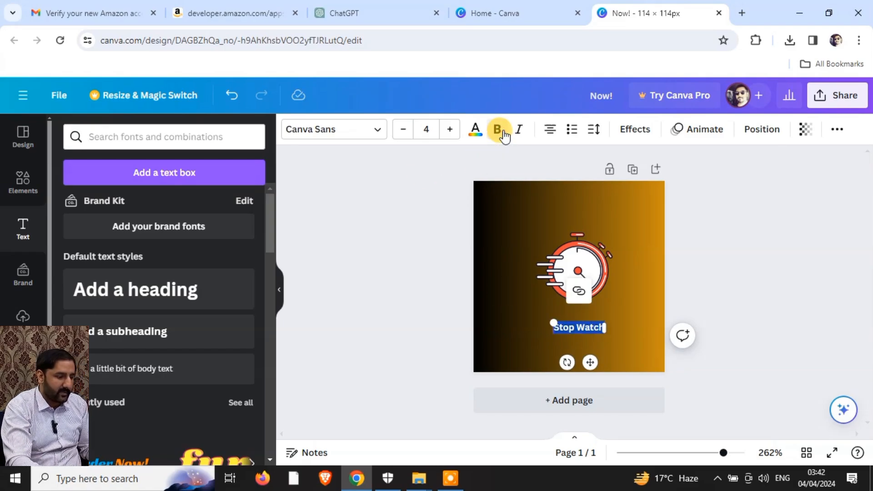
left_click(451, 130)
left_click(451, 129)
left_click(451, 129)
left_click(450, 129)
left_click(451, 129)
left_click(451, 129)
left_click(451, 129)
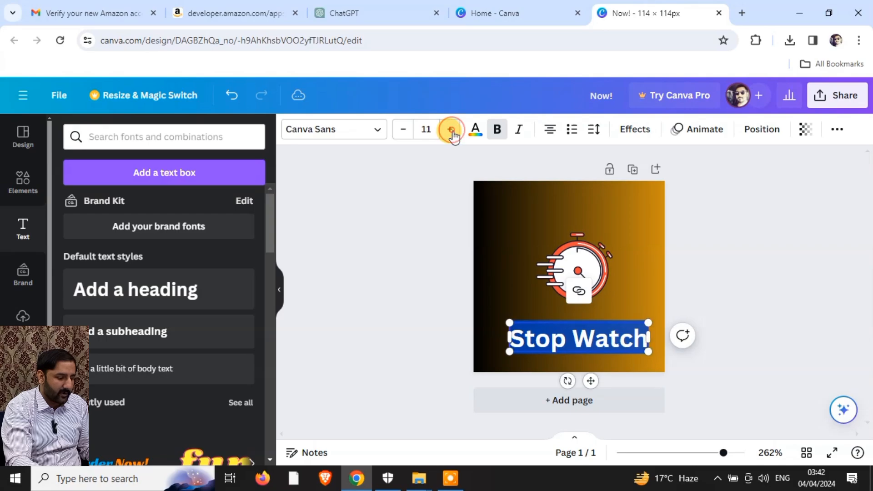
left_click(730, 302)
Step: Move the "Stop Watch" text slightly up, closer to the stopwatch, and colour it white
left_click_drag(583, 344, 578, 326)
left_click(476, 130)
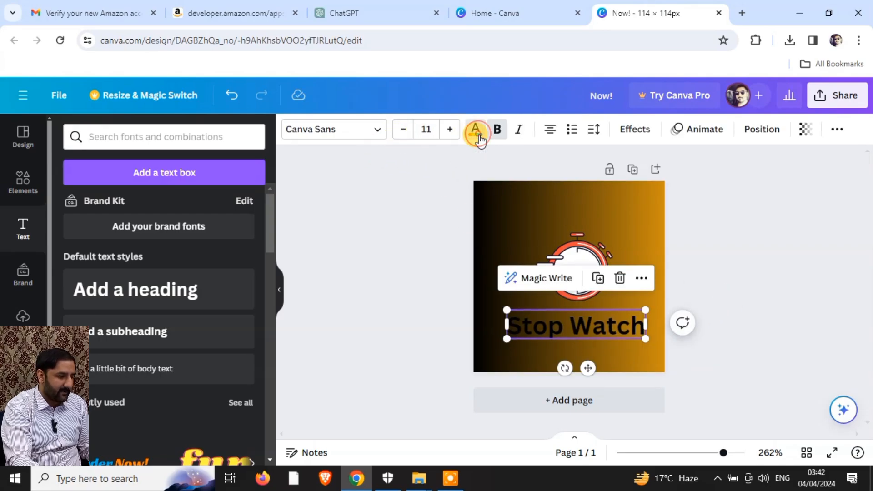
left_click(175, 210)
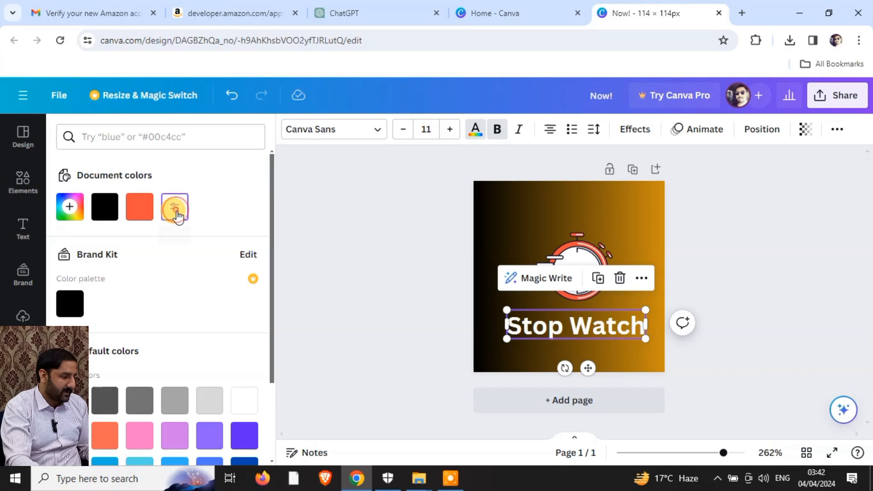
left_click(720, 285)
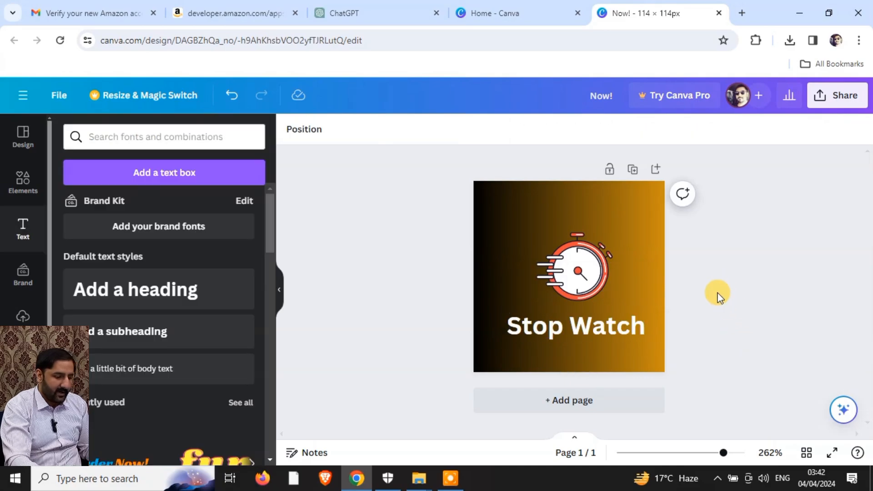
Step: Download the finished 114 × 114 px icon design as a PNG
left_click(836, 100)
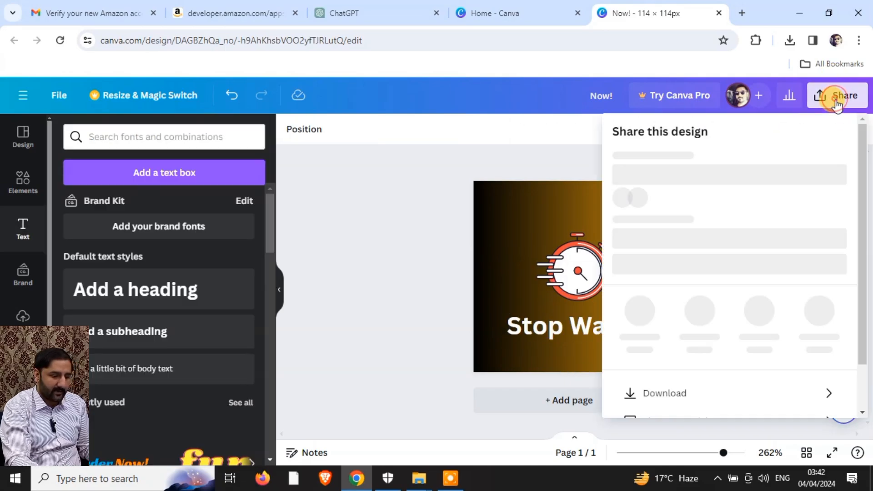
scroll(688, 390, "down", 2)
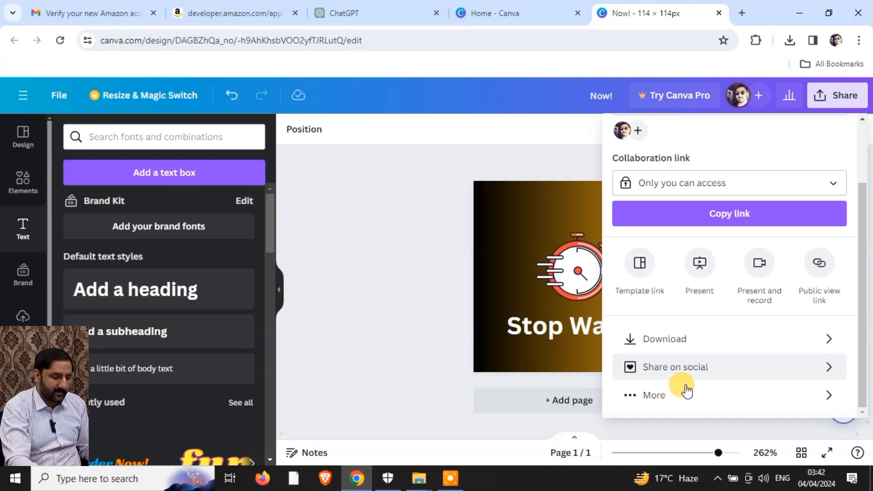
left_click(689, 340)
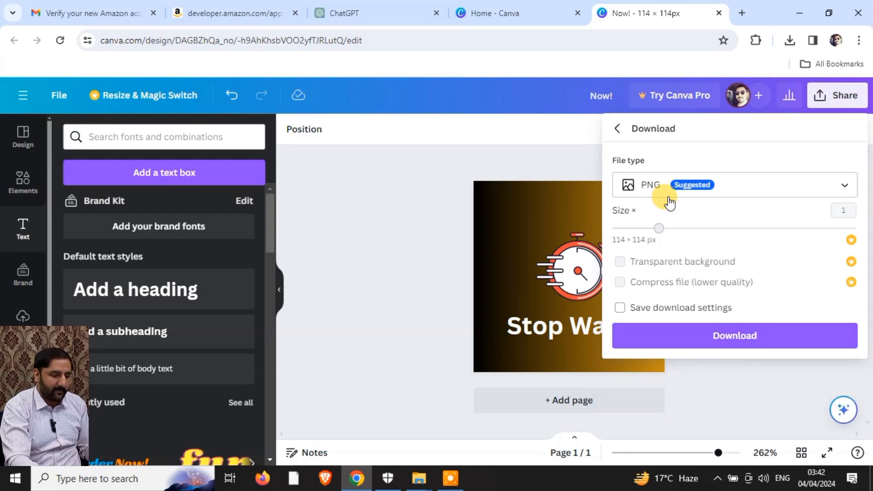
left_click(748, 339)
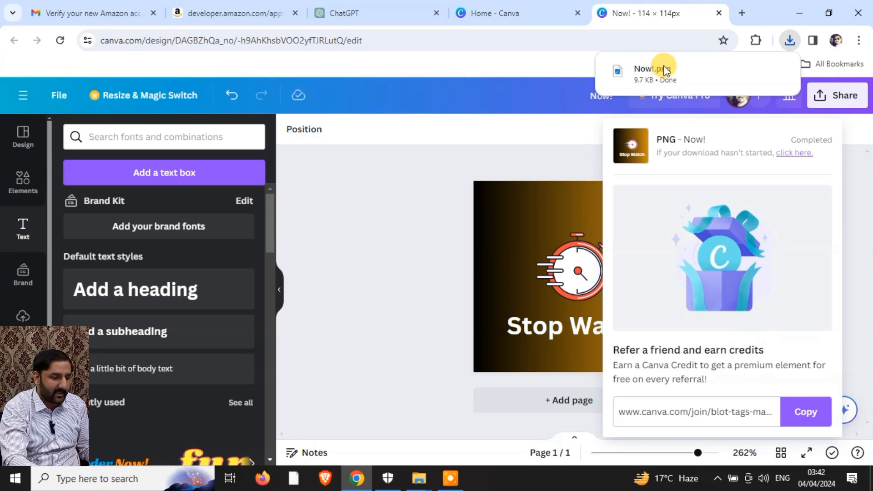
mouse_move(752, 84)
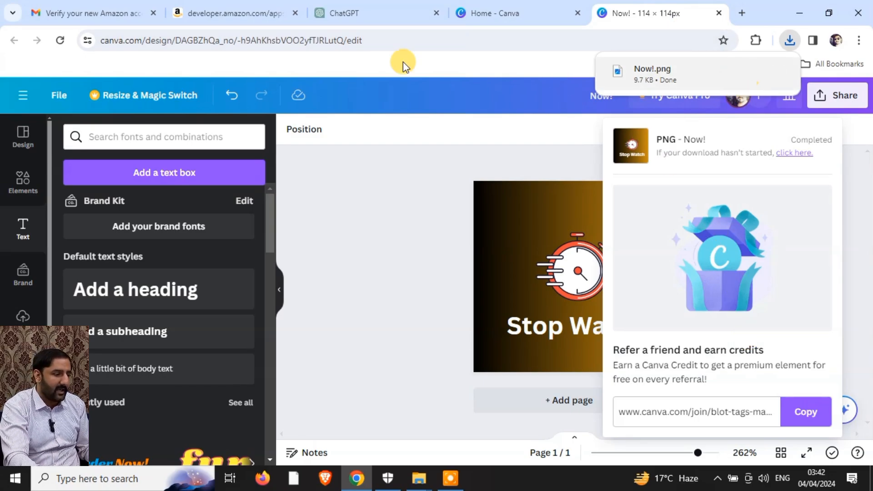
Step: In the Amazon developer console, upload Now!.png from the Downloads folder as the 114 x 114px tablet icon
left_click(258, 18)
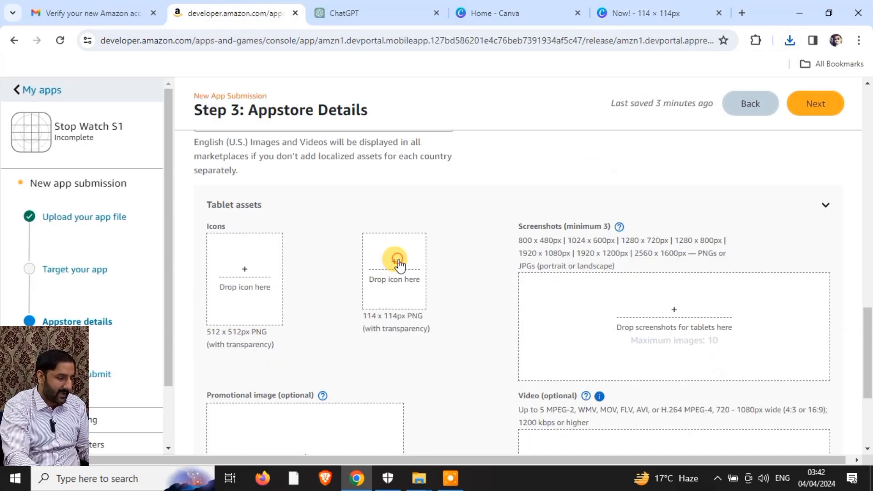
left_click(399, 263)
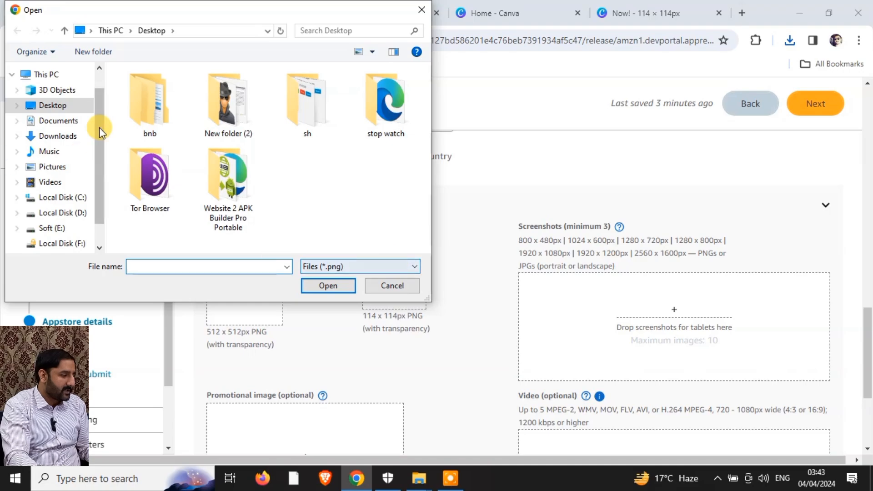
scroll(98, 78, "up", 1)
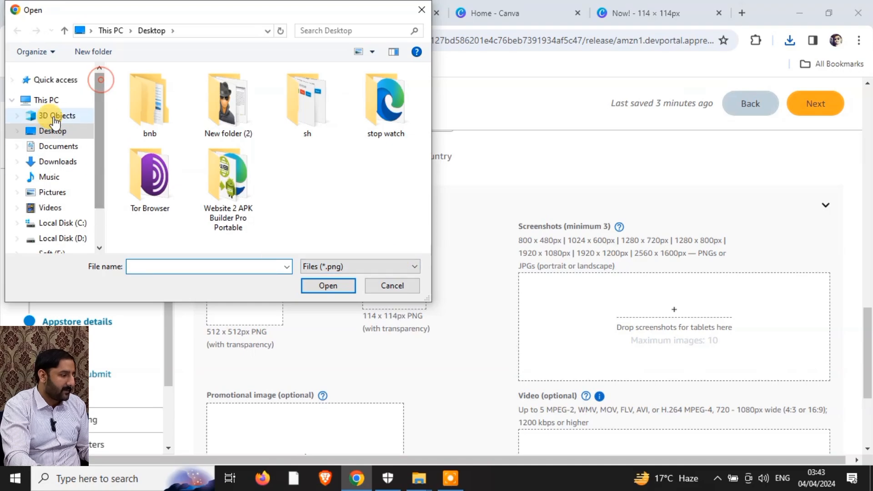
left_click(65, 161)
left_click(138, 157)
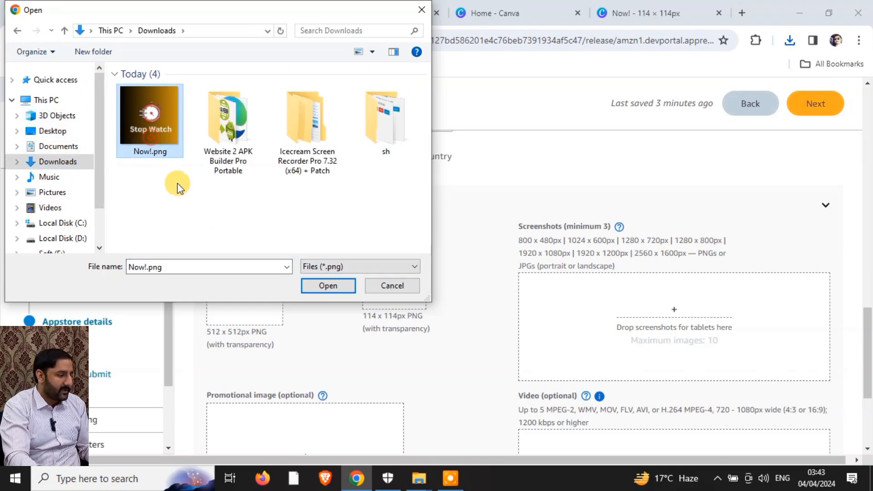
left_click(308, 287)
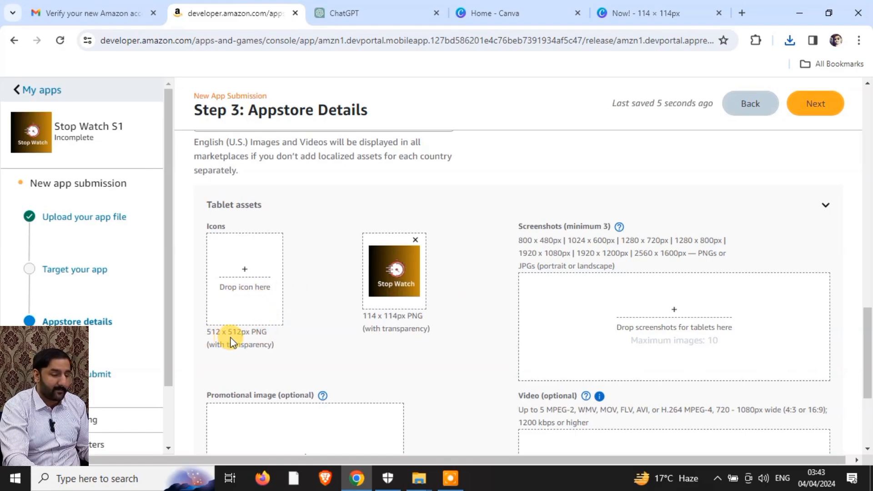
Step: Return to Canva's home page and create a new custom-size design of 512 × 512 px
left_click(646, 14)
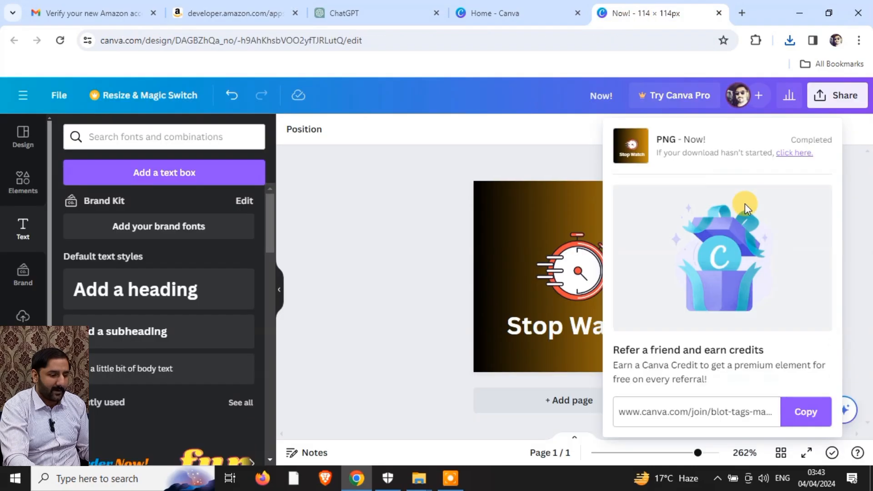
left_click(854, 203)
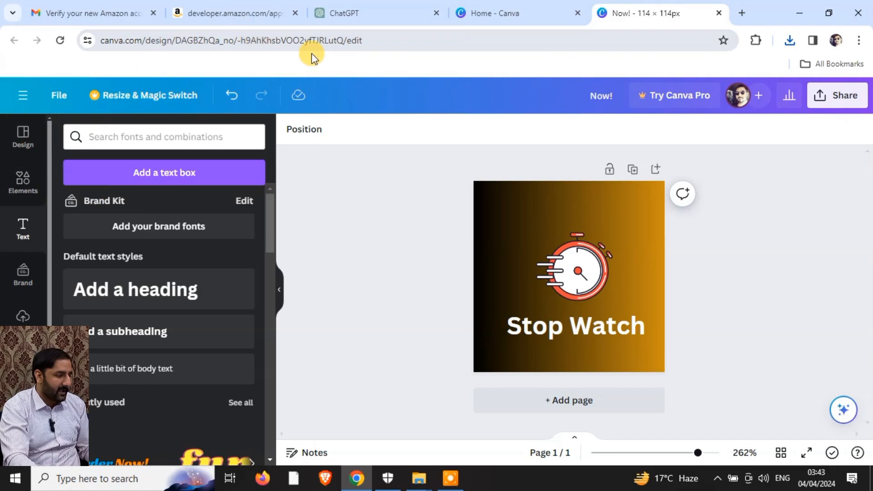
left_click(399, 40)
type("ca")
key("Return")
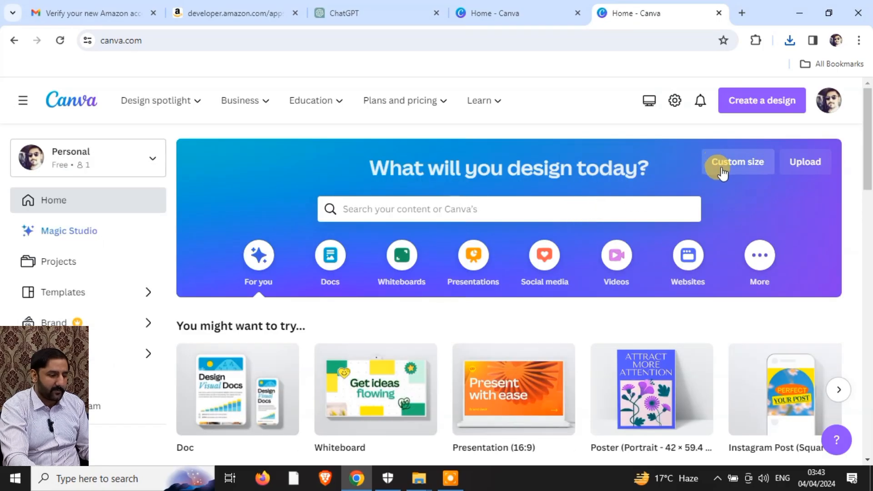
left_click(721, 169)
left_click(583, 219)
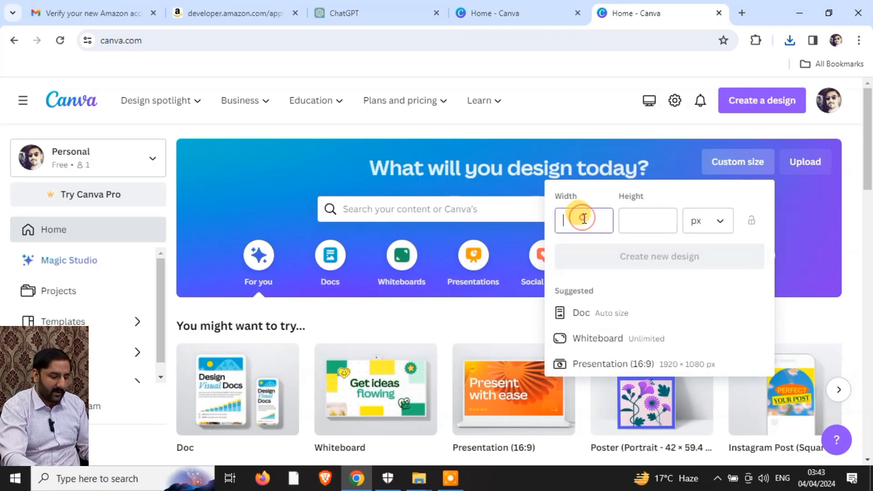
type("512")
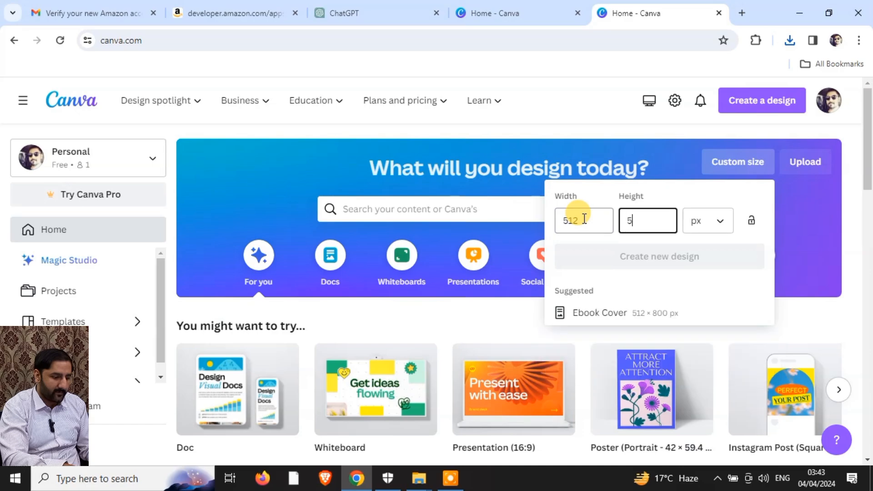
left_click(713, 254)
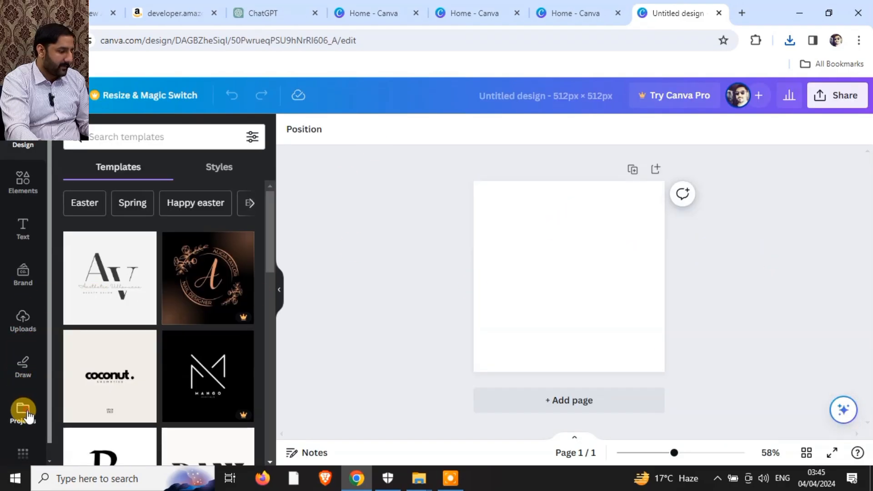
Step: Place the existing "Now!" stopwatch design from the saved projects onto the blank 512 × 512 px page
left_click(24, 412)
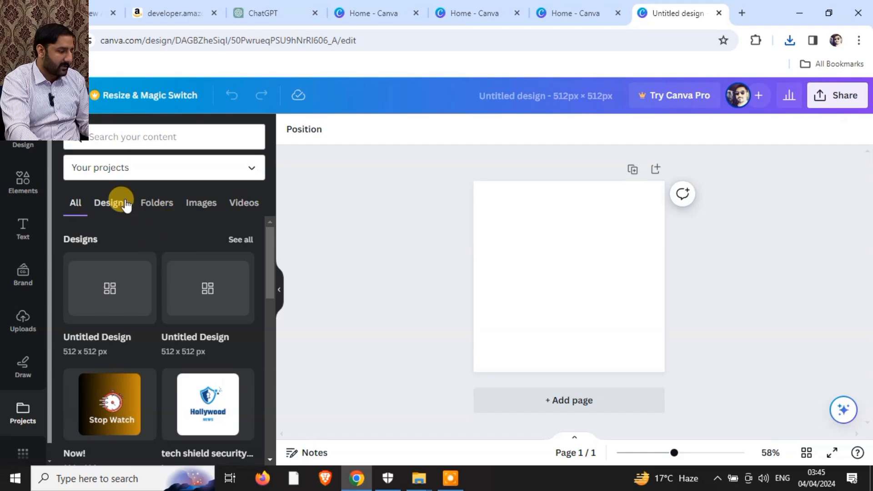
left_click(115, 206)
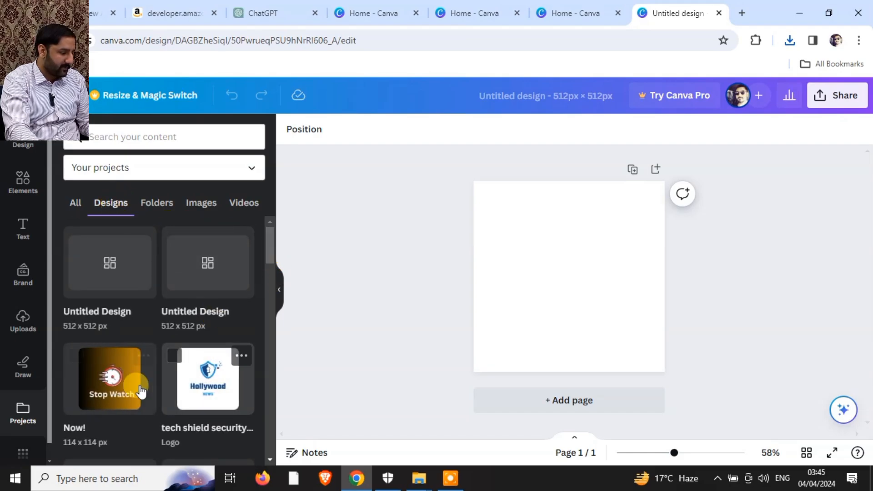
left_click_drag(111, 382, 561, 263)
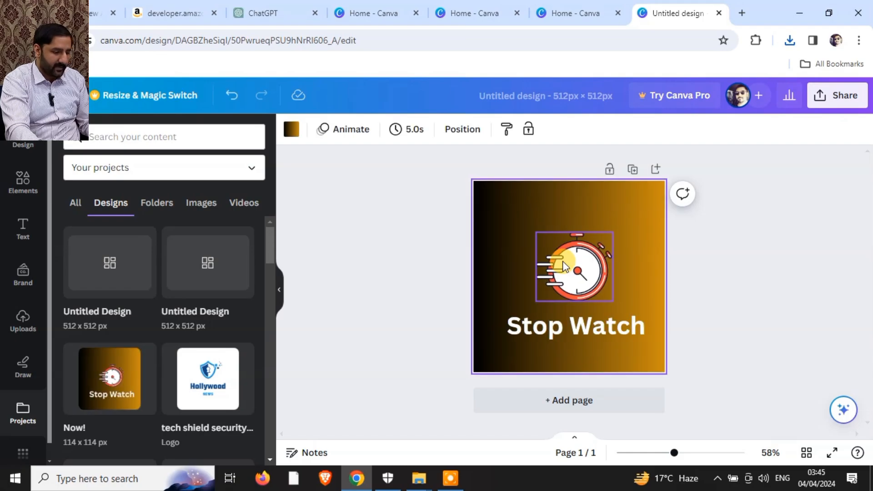
left_click(726, 264)
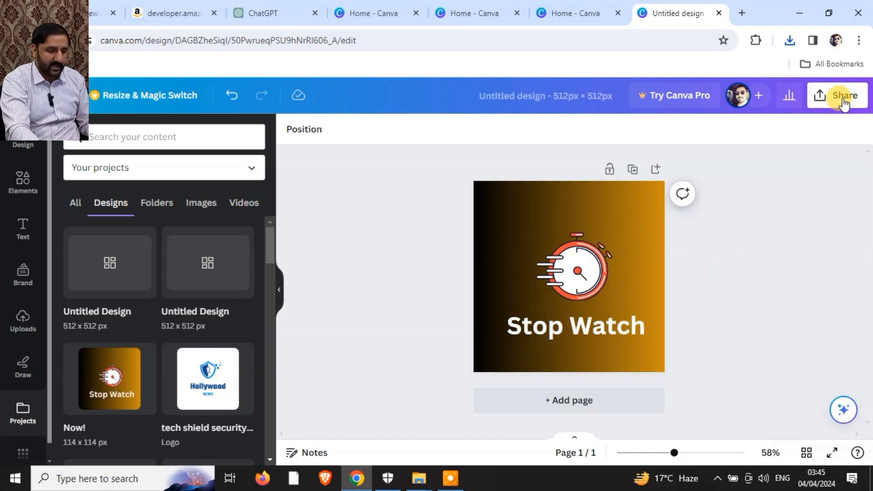
Step: Download the 512 × 512 px stopwatch design as a PNG
left_click(842, 101)
left_click(683, 411)
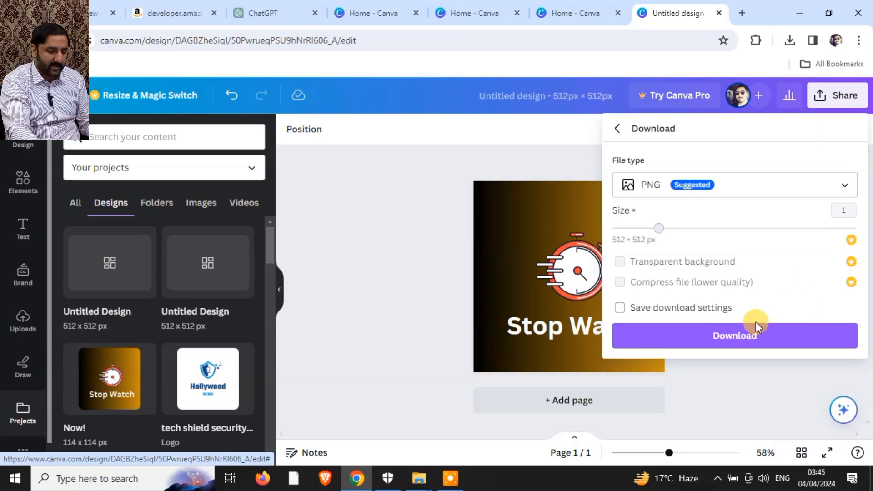
left_click(737, 338)
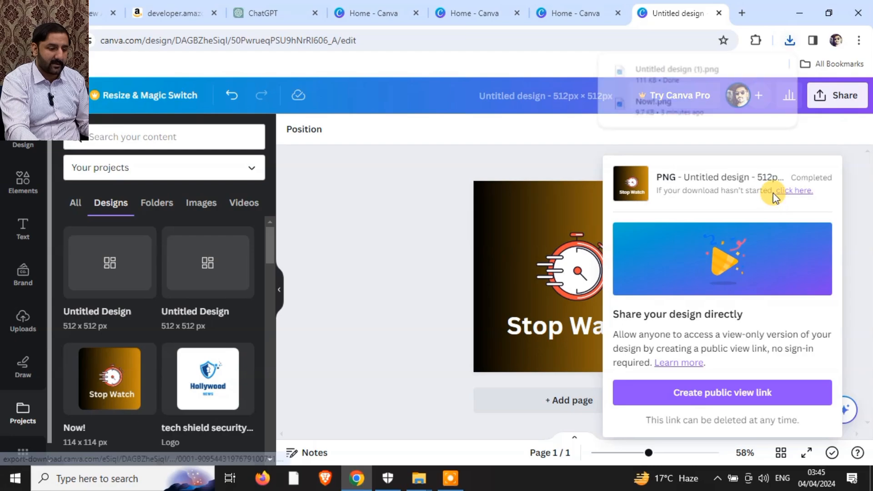
Step: Switch to the Amazon developer console and upload Untitled design (1).png from Downloads as the 512 x 512px tablet icon
left_click(172, 15)
left_click(246, 275)
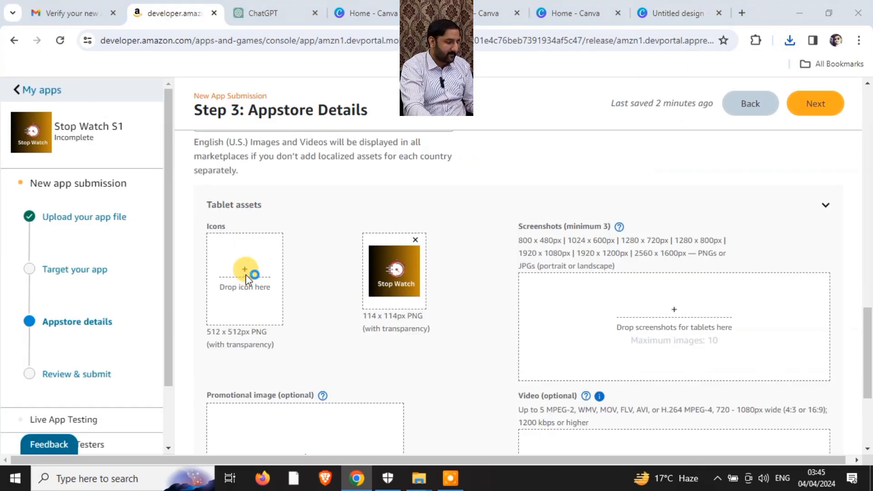
left_click(148, 119)
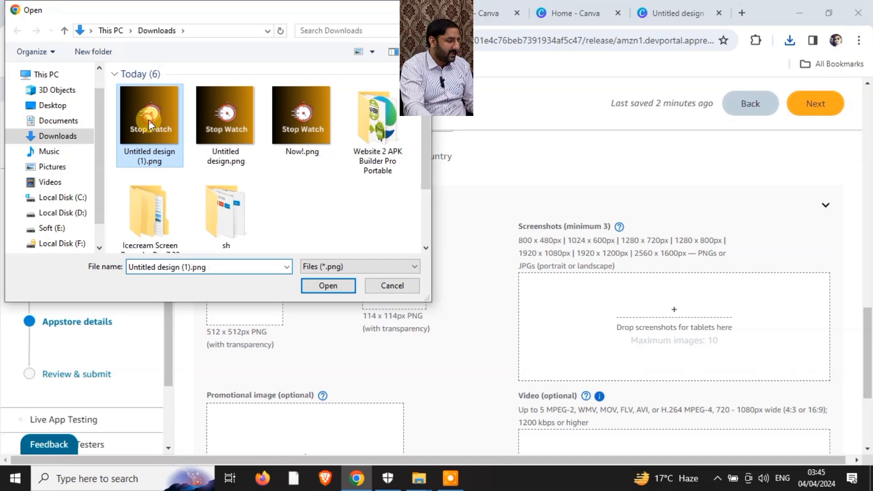
left_click(328, 292)
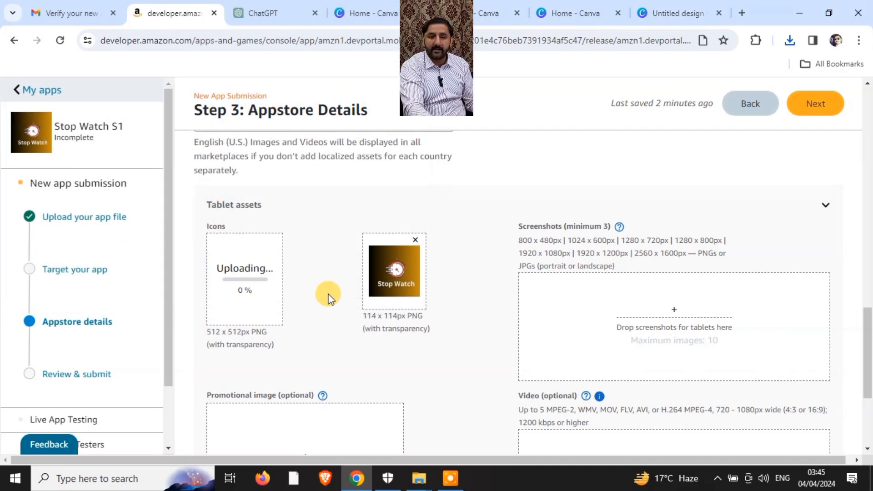
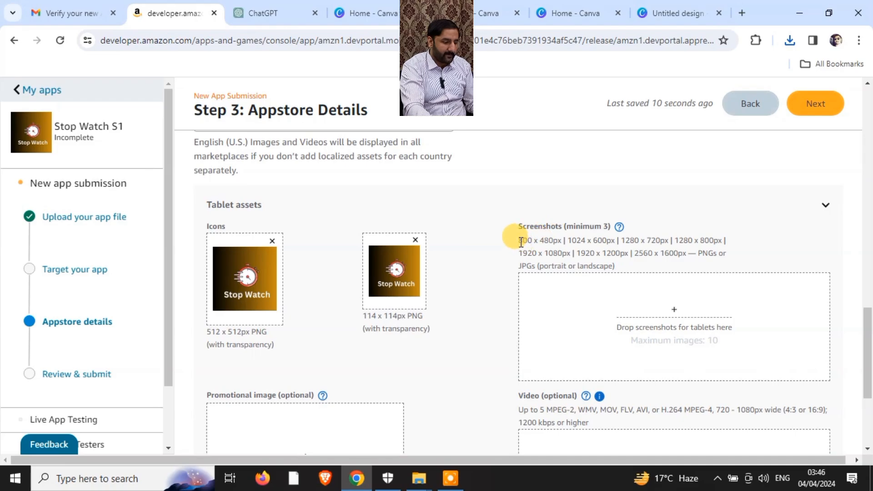
Step: Highlight the 800 x 480px option in the tablet screenshot requirements and close the finished 512 × 512 px design in Canva
left_click_drag(521, 242, 559, 242)
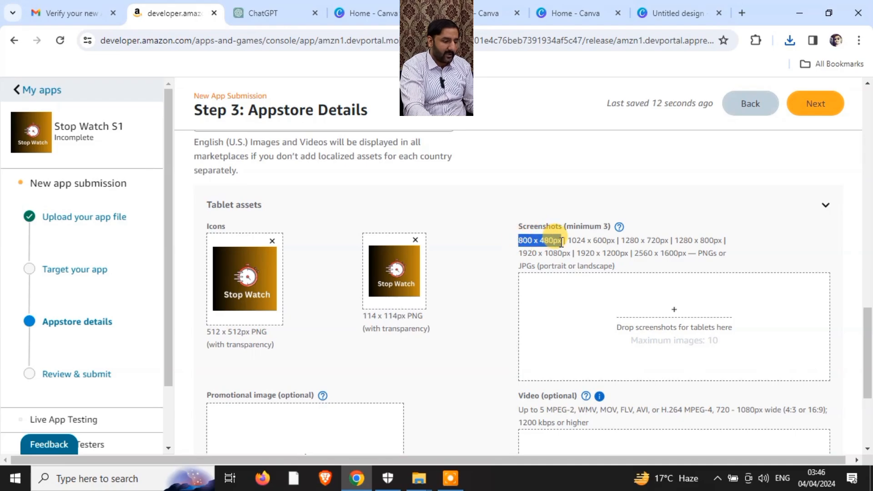
left_click(673, 16)
left_click(719, 13)
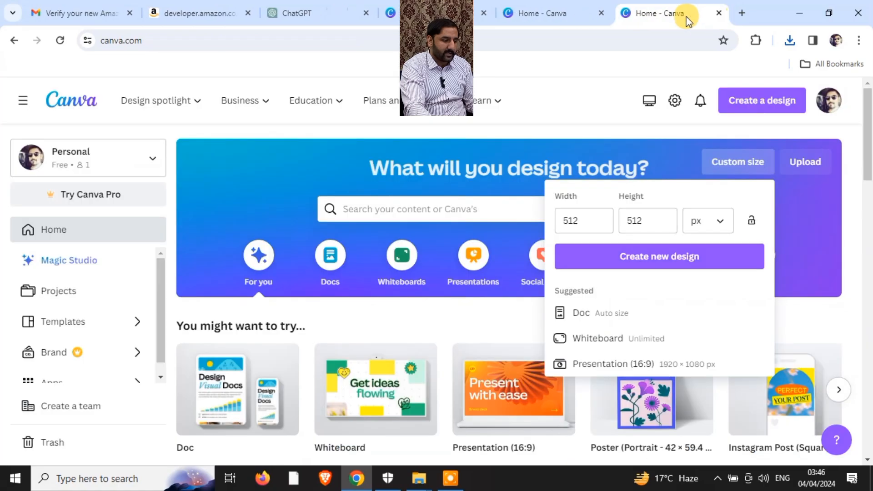
Step: Create a new custom-size design of 800 × 480 px in Canva, rechecking the required screenshot size in the developer console
left_click(732, 168)
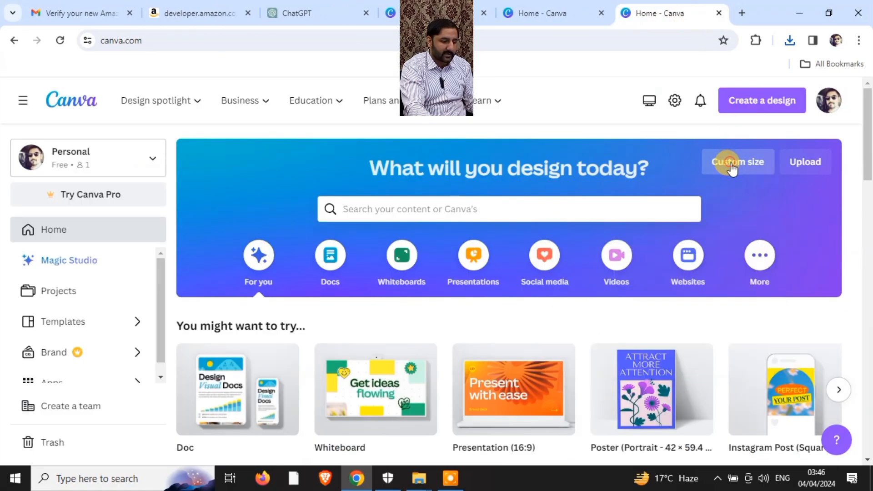
left_click(732, 168)
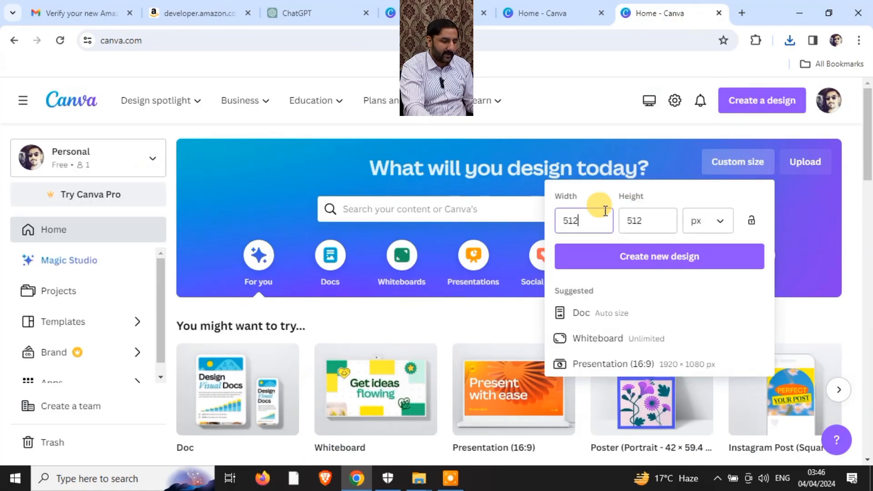
left_click(200, 19)
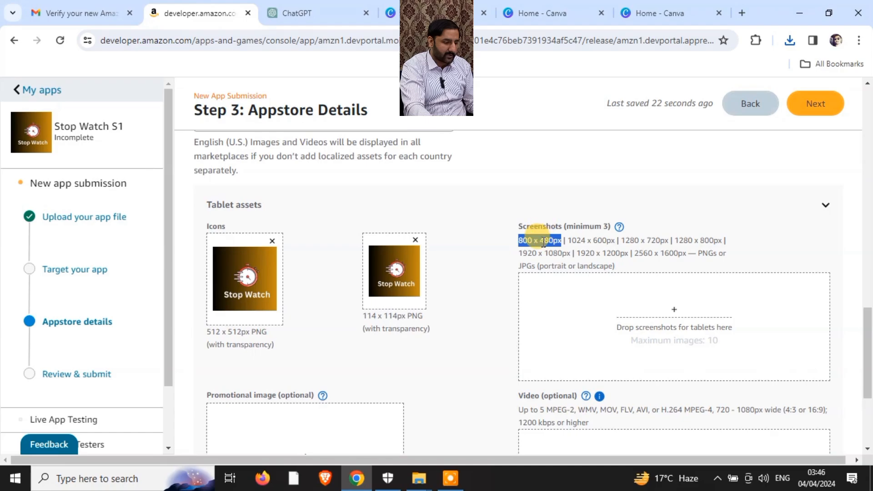
left_click(643, 13)
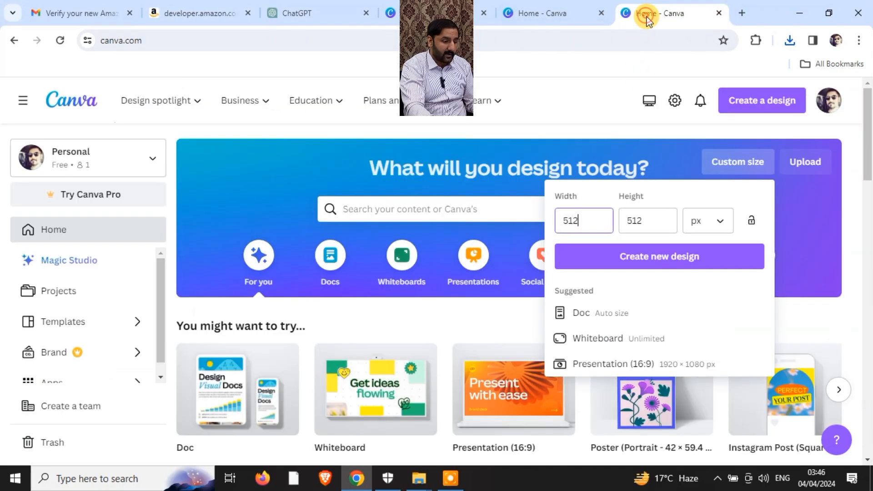
left_click(585, 217)
key("BackSpace")
key("BackSpace")
key("BackSpace")
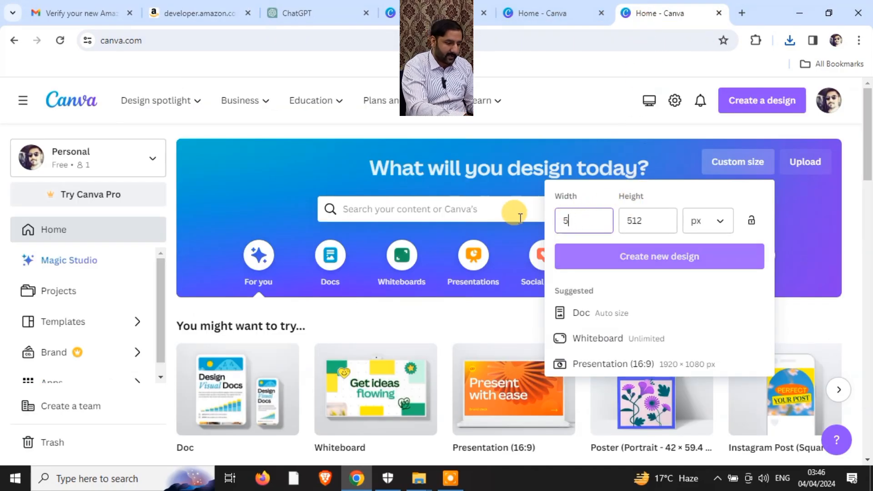
type("800")
key("Tab")
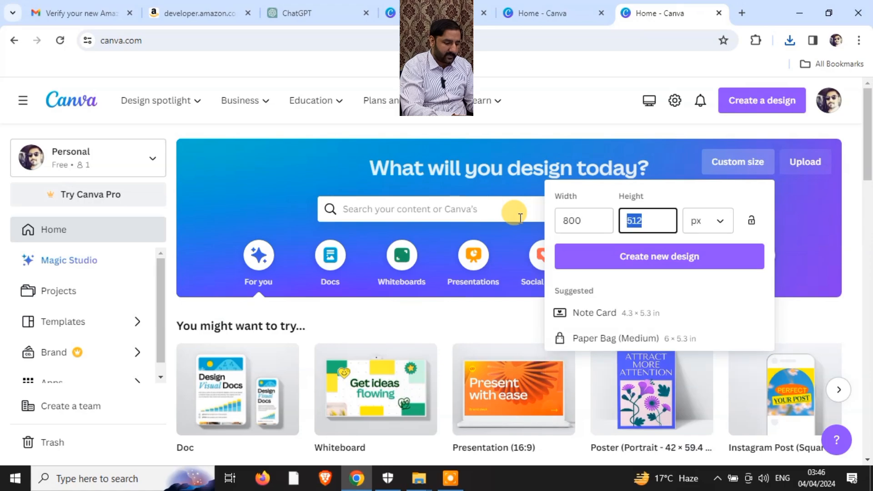
type("480")
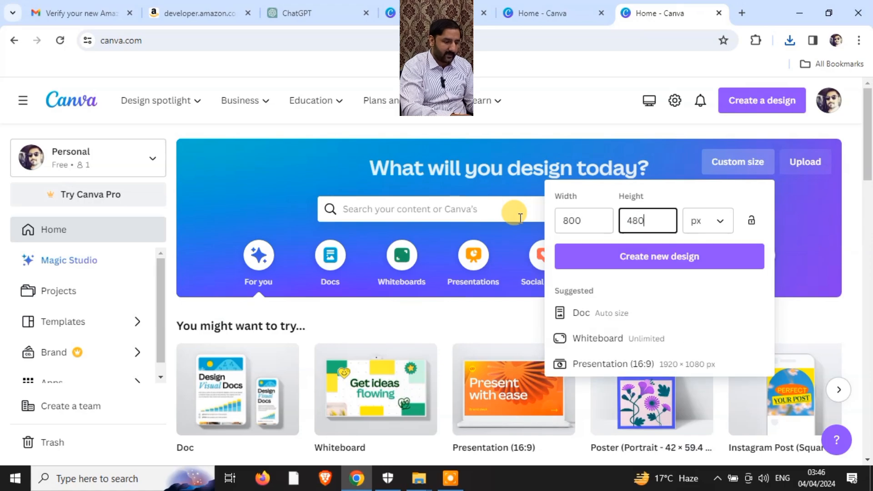
left_click(722, 264)
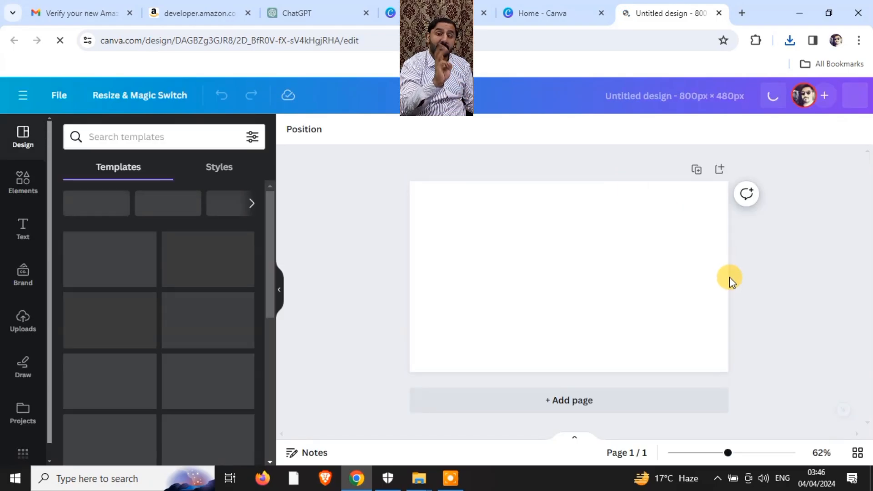
Step: Look over the screenshots 1.jpg, 2.jpg and 3.jpg in the desktop folder sh and return to Canva
left_click(871, 487)
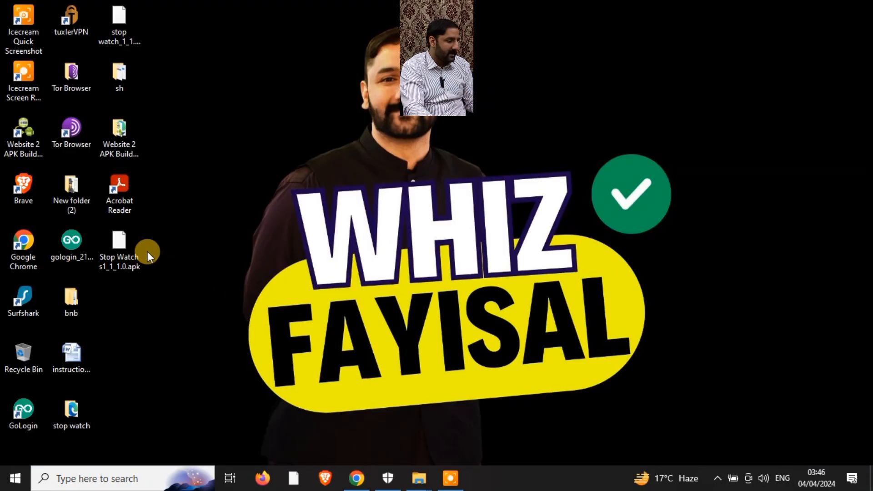
double_click(127, 74)
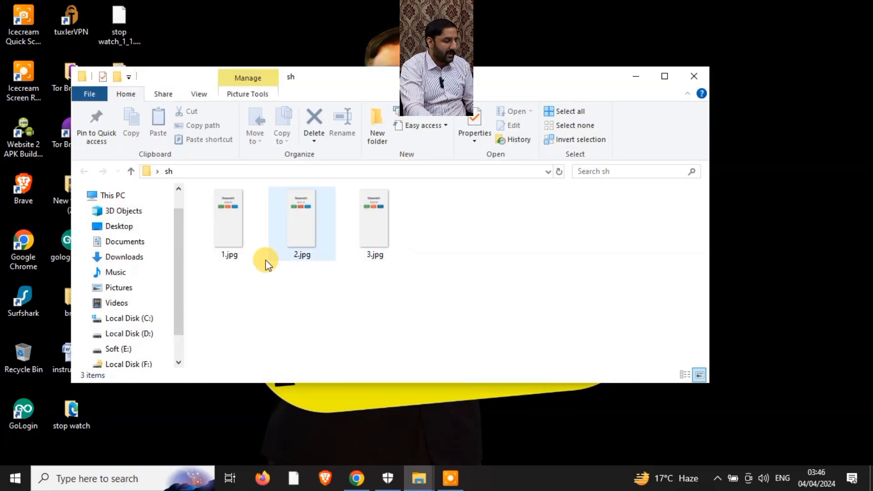
left_click_drag(440, 271, 196, 187)
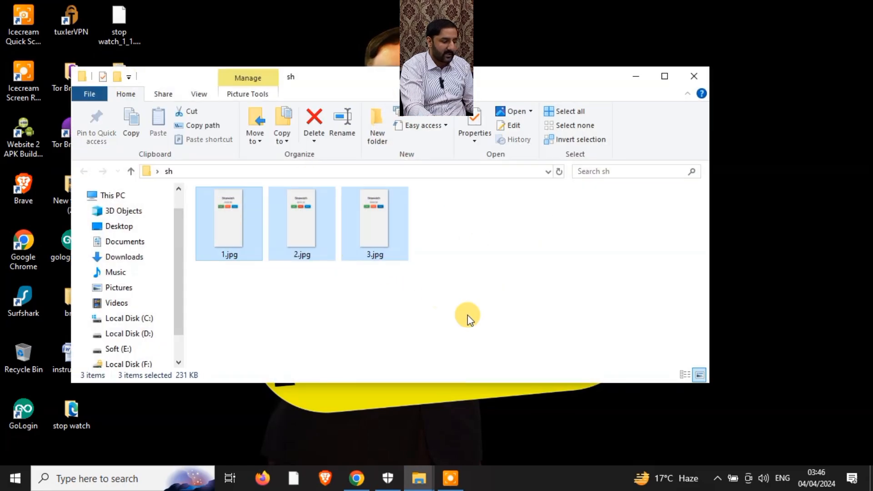
left_click(485, 283)
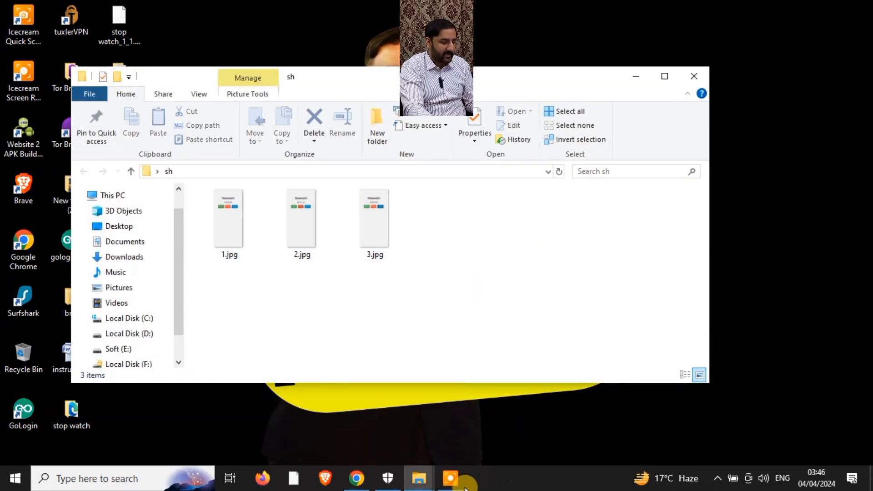
left_click(357, 478)
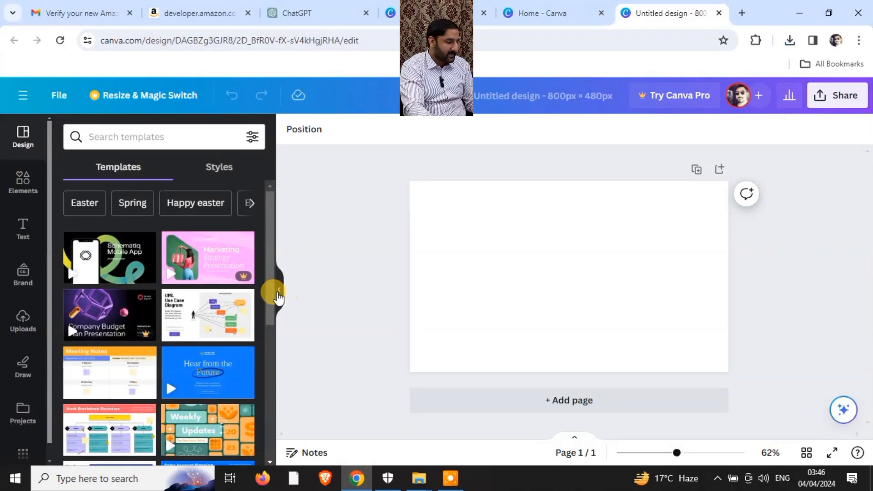
Step: Try several gradients on the blank page and set its background to the blue-to-yellow gradient
left_click(22, 181)
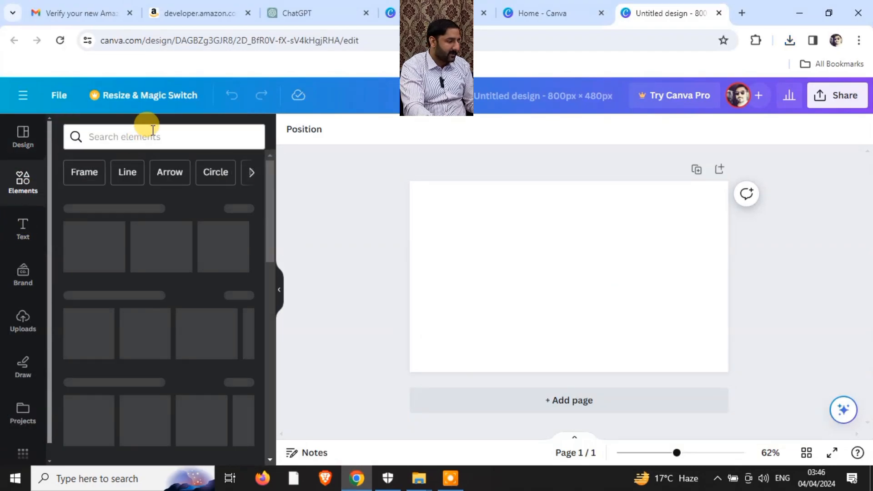
left_click(512, 238)
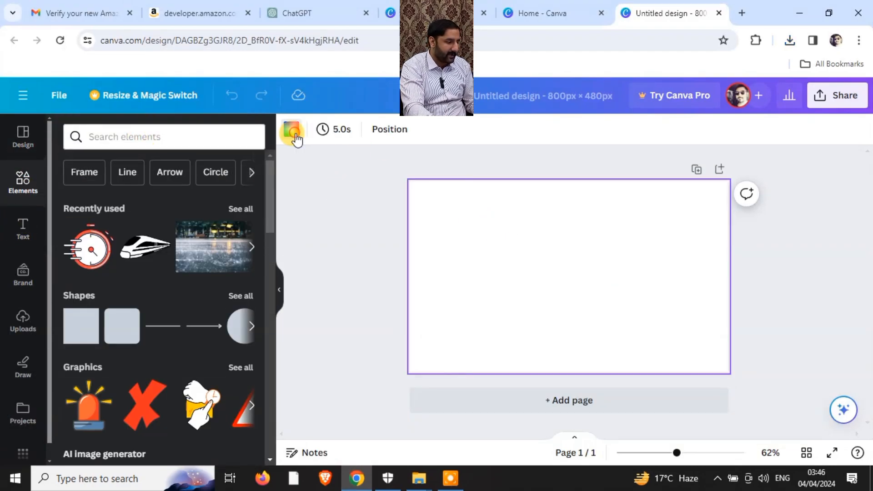
left_click(294, 134)
left_click_drag(272, 304, 271, 433)
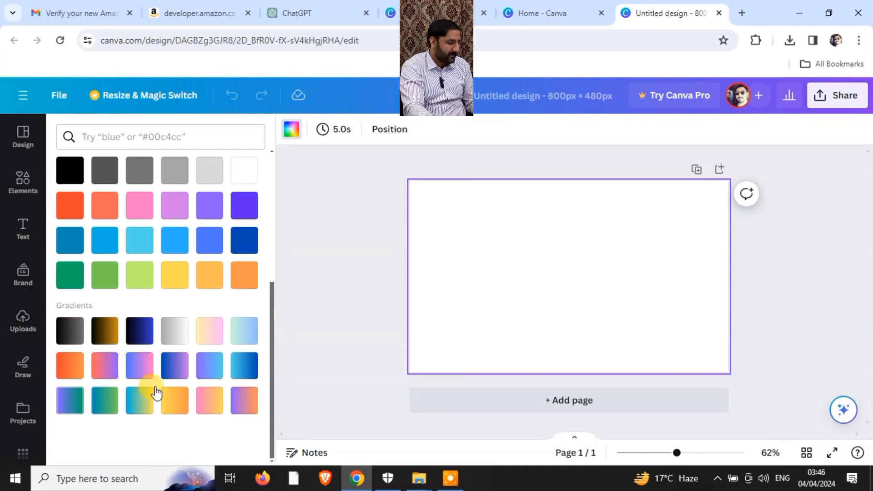
left_click(216, 338)
left_click(244, 335)
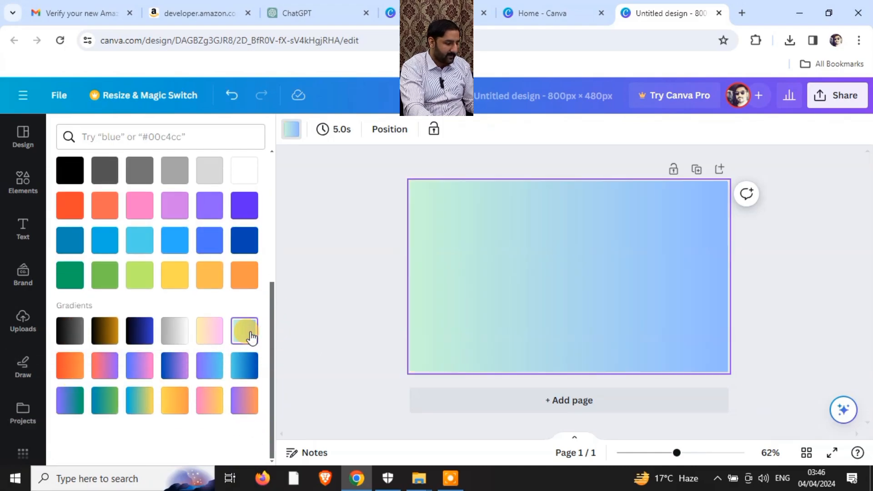
left_click(237, 374)
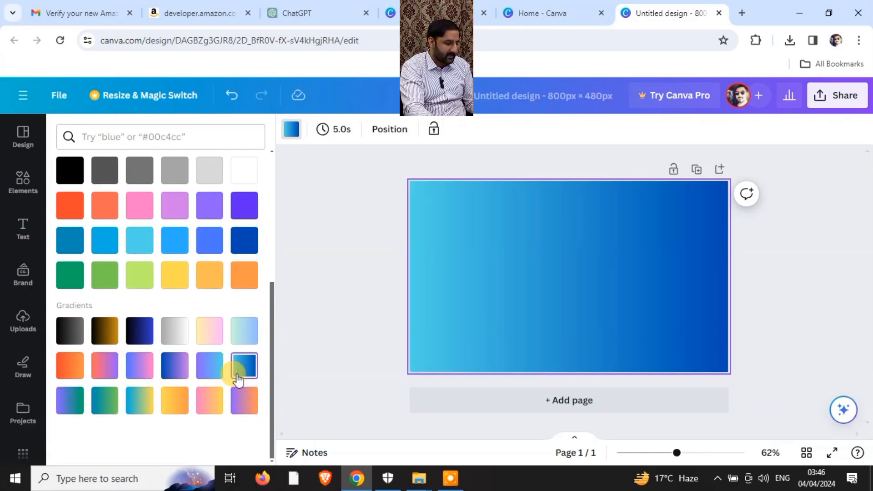
left_click(172, 405)
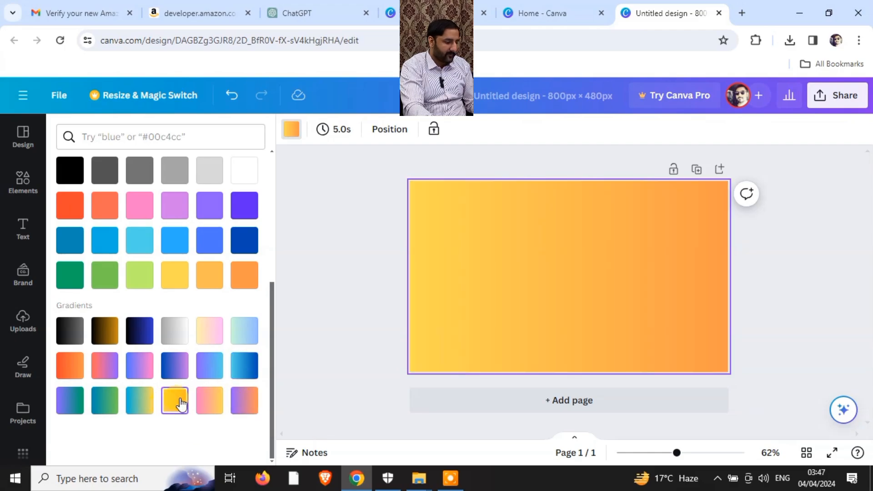
left_click(241, 337)
left_click(145, 403)
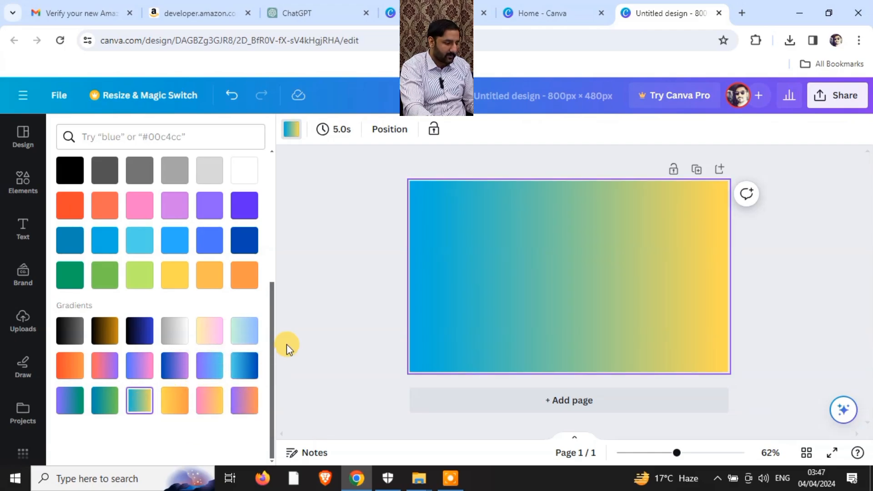
left_click(320, 291)
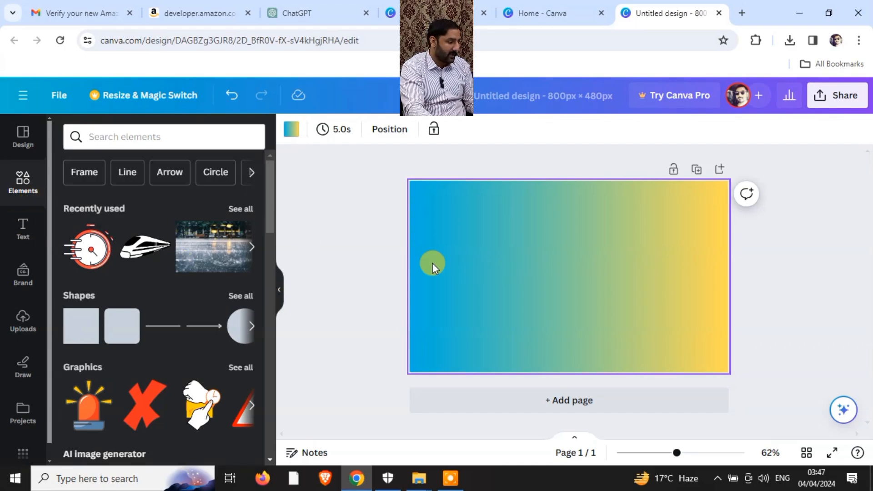
Step: Search the graphics for "mobile" and place the transparent black-framed phone near the page's centre, enlarged to almost the full page height
left_click(191, 135)
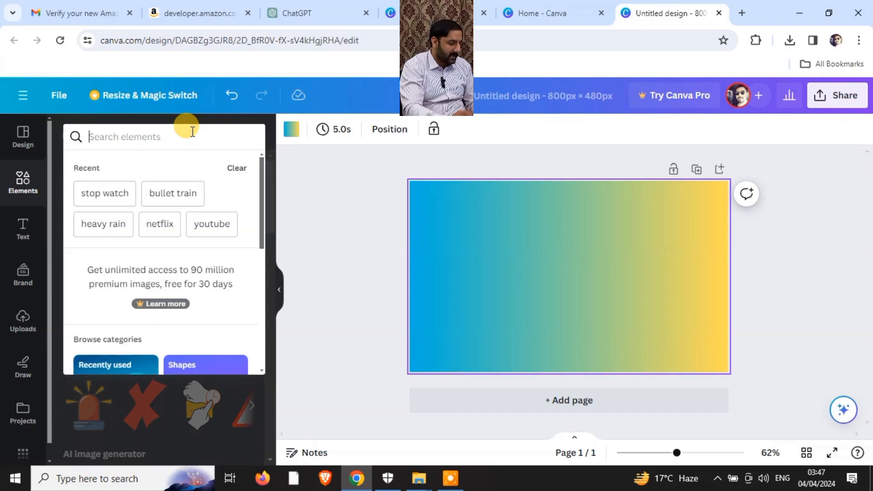
type("mobile")
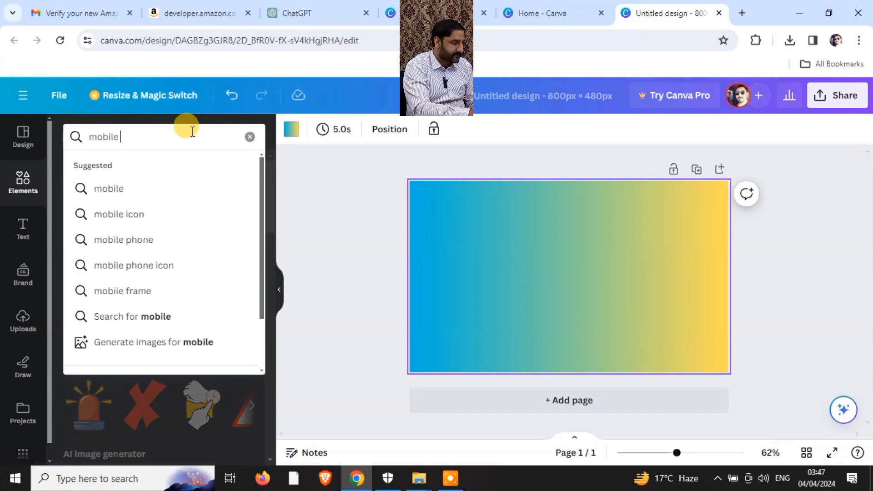
key("Return")
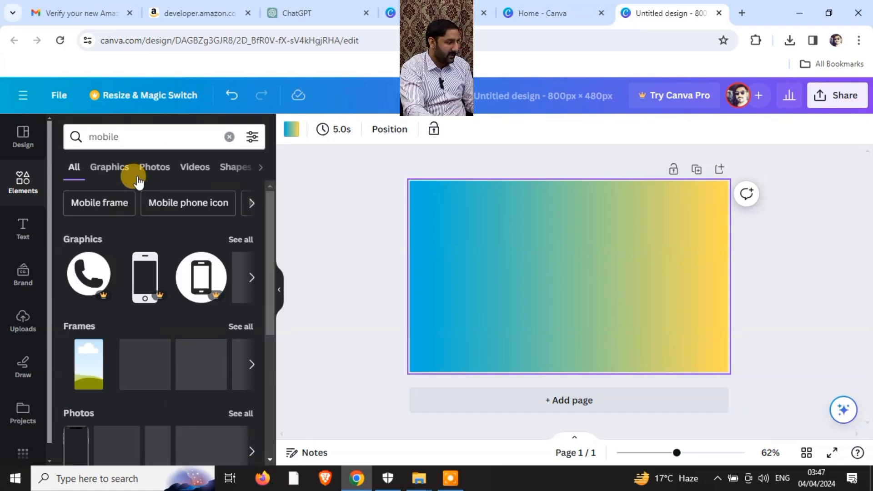
left_click(111, 174)
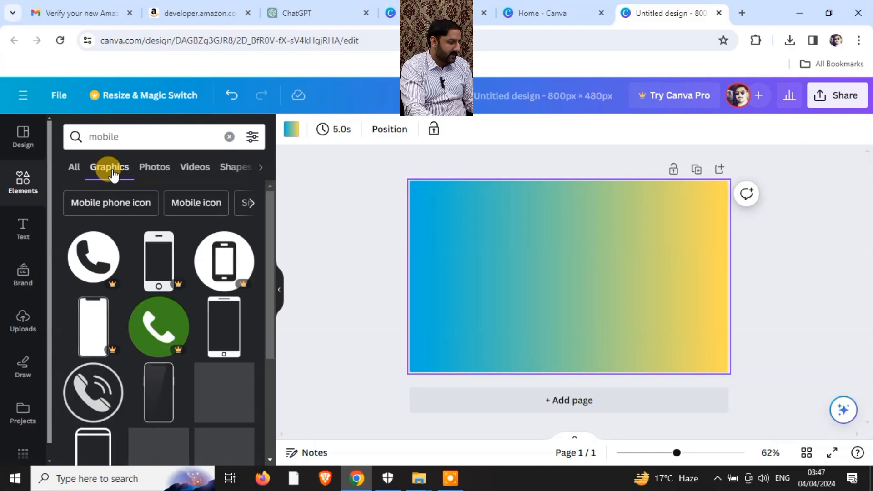
scroll(268, 239, "down", 3)
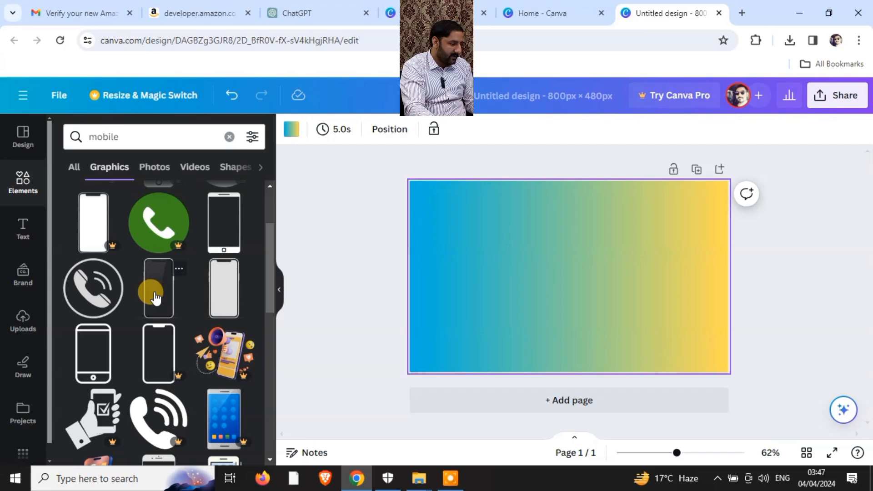
left_click_drag(155, 298, 522, 236)
left_click_drag(613, 351, 627, 371)
left_click_drag(496, 199, 478, 187)
left_click(762, 267)
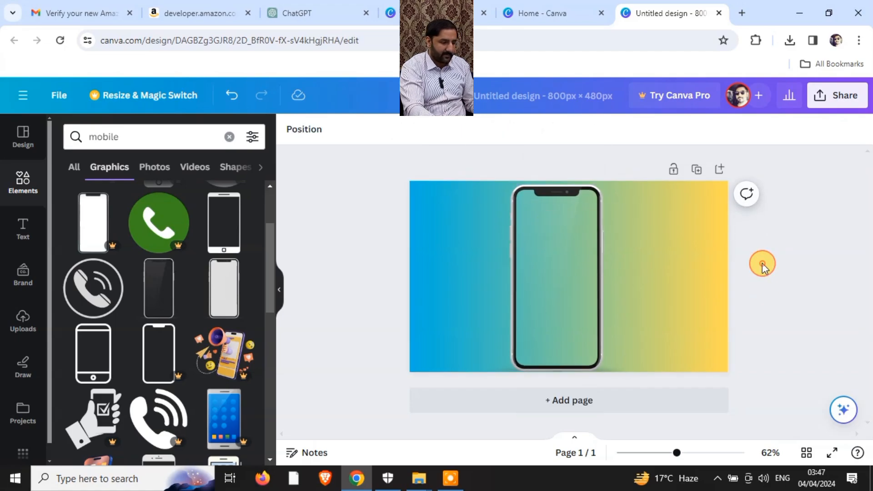
Step: Upload the screenshot 1.jpg from the desktop folder sh to the design's uploaded images, repeating the upload once
left_click(16, 323)
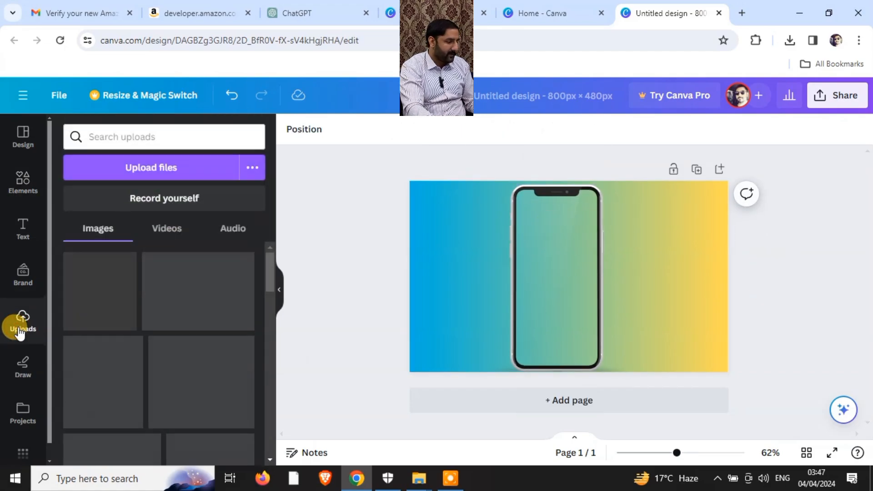
left_click(147, 169)
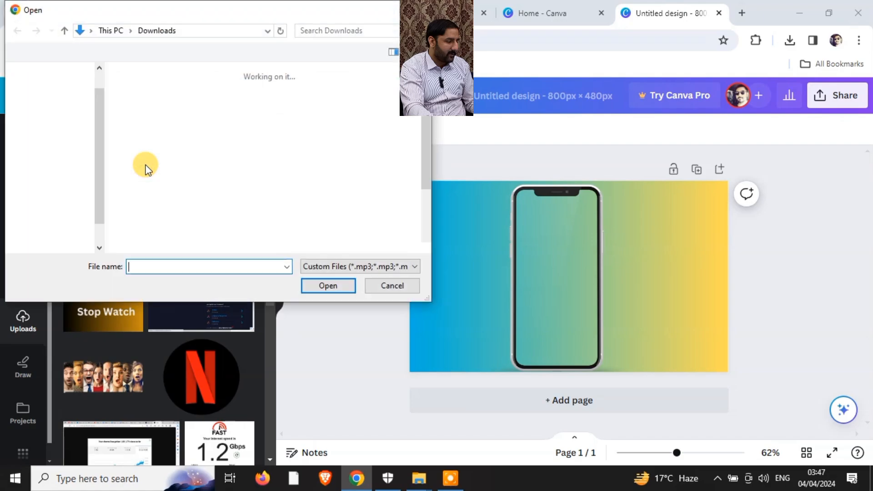
left_click(53, 105)
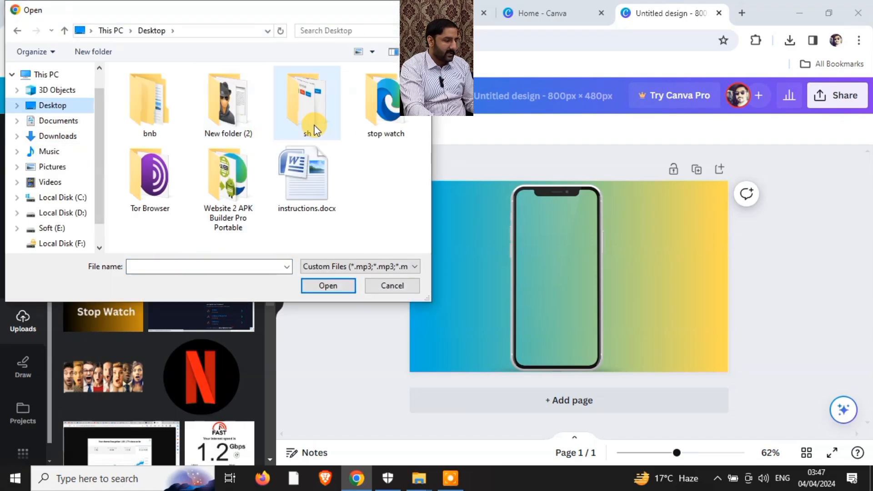
left_click(318, 121)
double_click(320, 123)
left_click(150, 114)
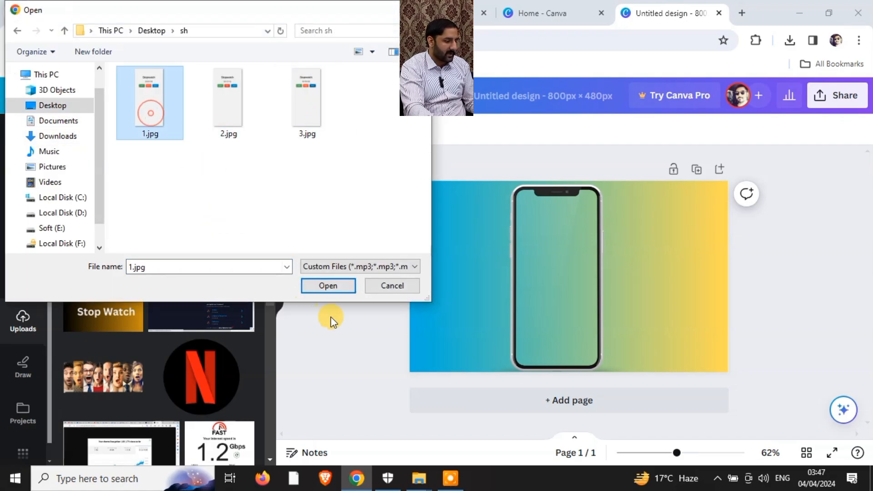
left_click(326, 285)
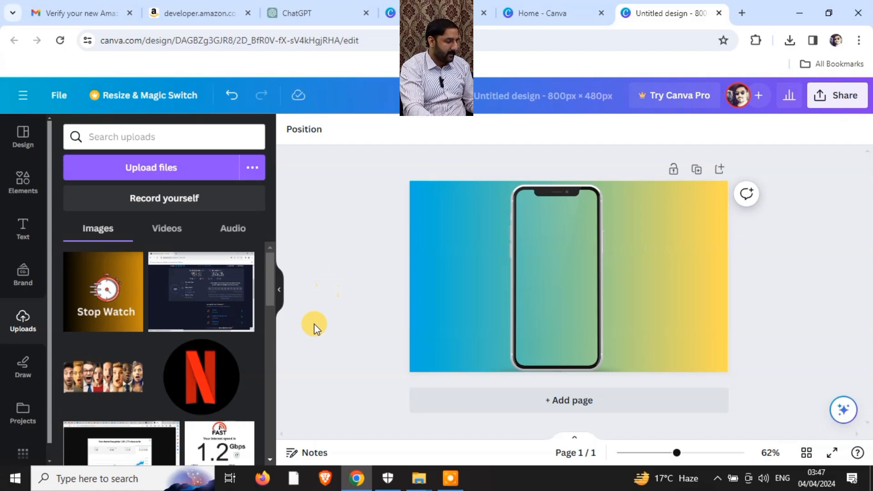
left_click_drag(271, 283, 267, 243)
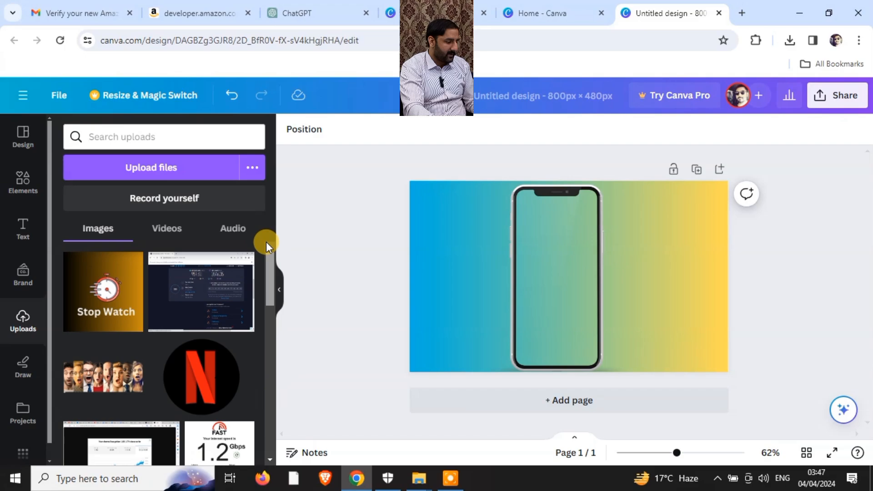
left_click(173, 169)
left_click(150, 113)
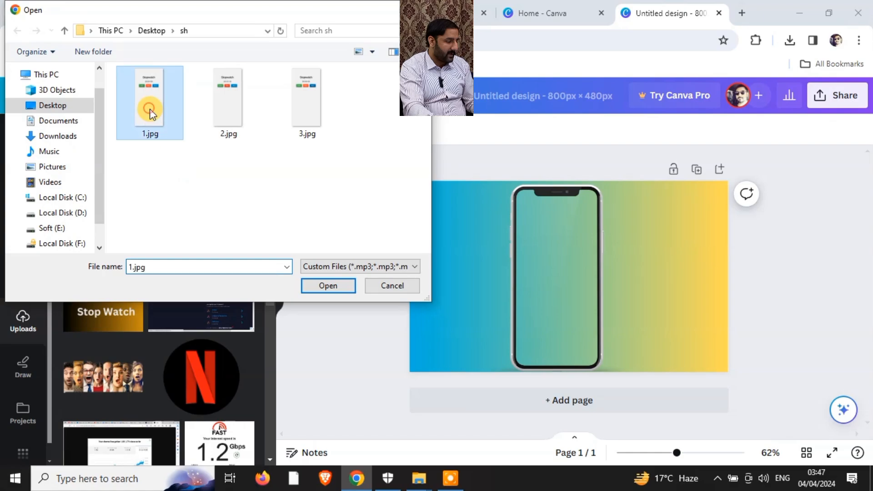
left_click(330, 286)
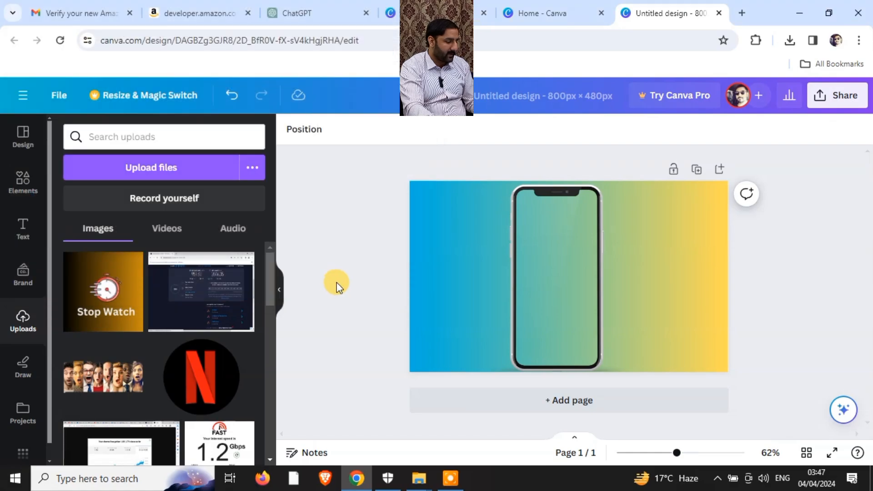
left_click_drag(271, 299, 271, 264)
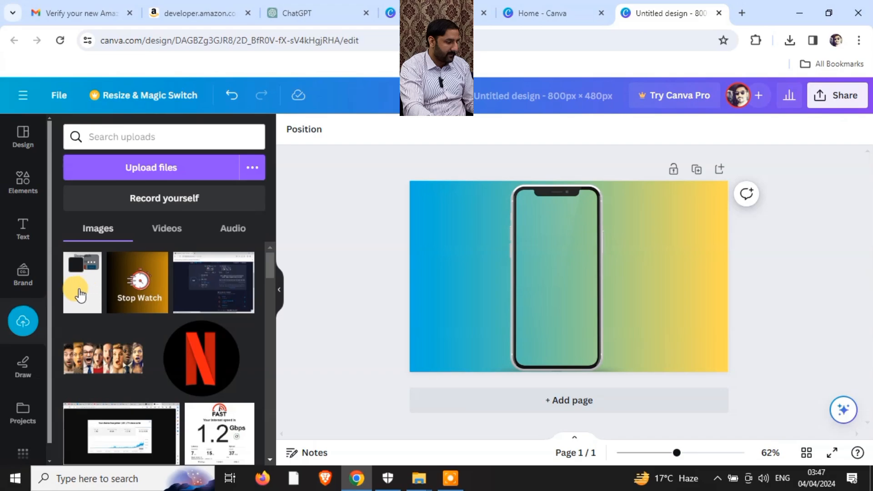
Step: Place the uploaded 1.jpg screenshot over the phone graphic, enlarged and aligned to fill the phone's screen inside the black frame
left_click_drag(80, 294, 646, 268)
left_click_drag(663, 312, 556, 303)
left_click_drag(585, 343, 596, 363)
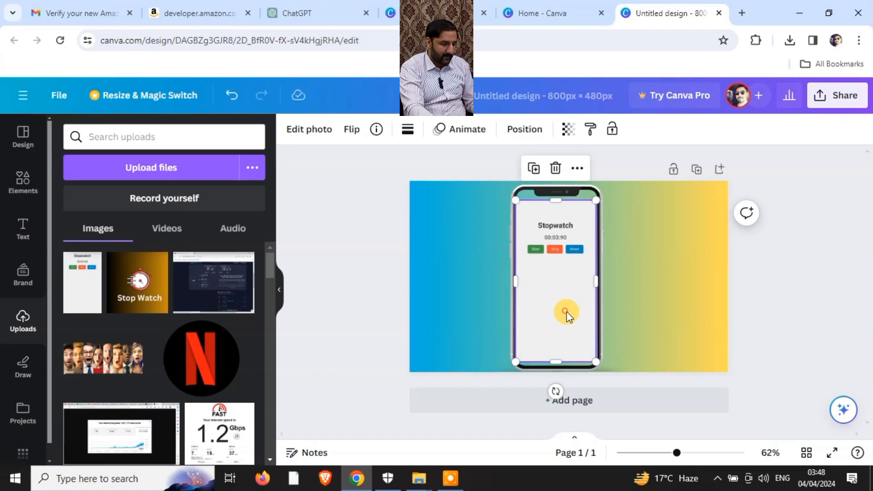
left_click_drag(567, 311, 568, 310)
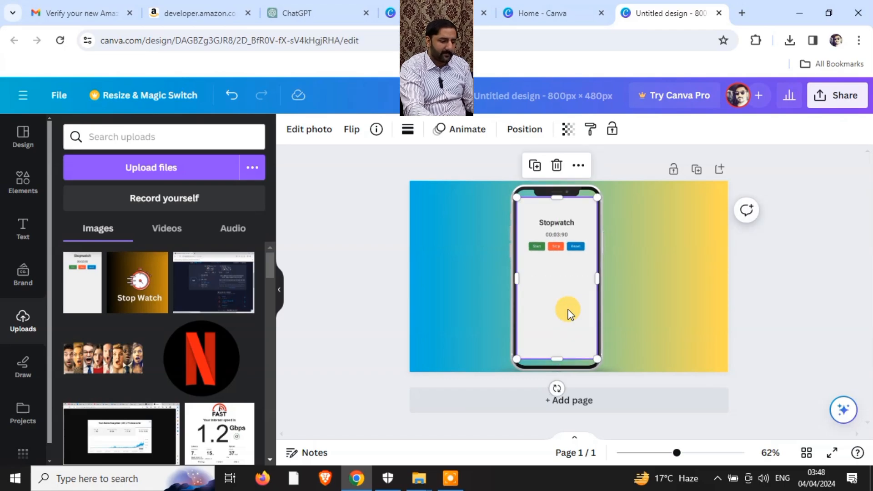
left_click(797, 289)
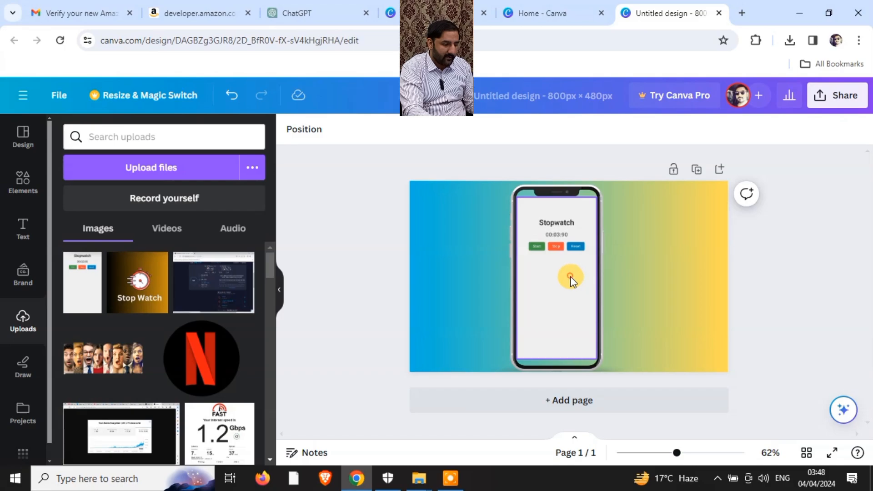
left_click(571, 280)
left_click(816, 281)
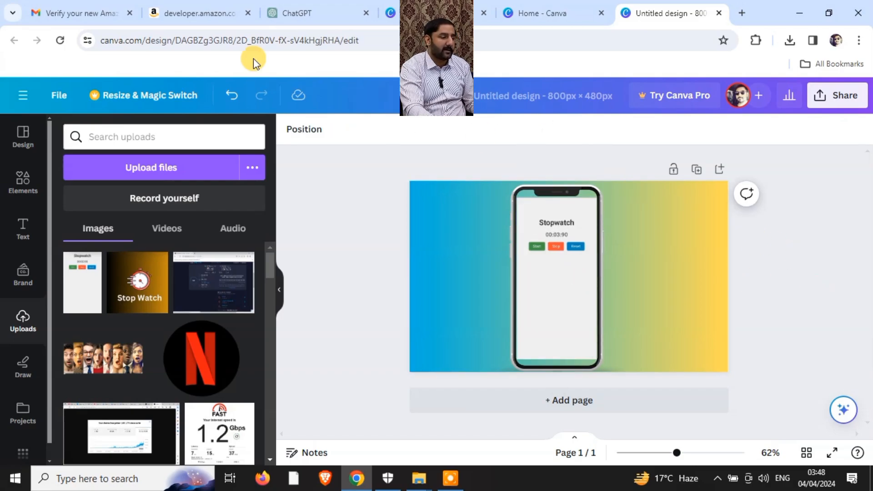
Step: Recheck the required tablet screenshot size in the developer console and download the 1.jpg mockup from Canva as an 800 × 480 px PNG
left_click(184, 14)
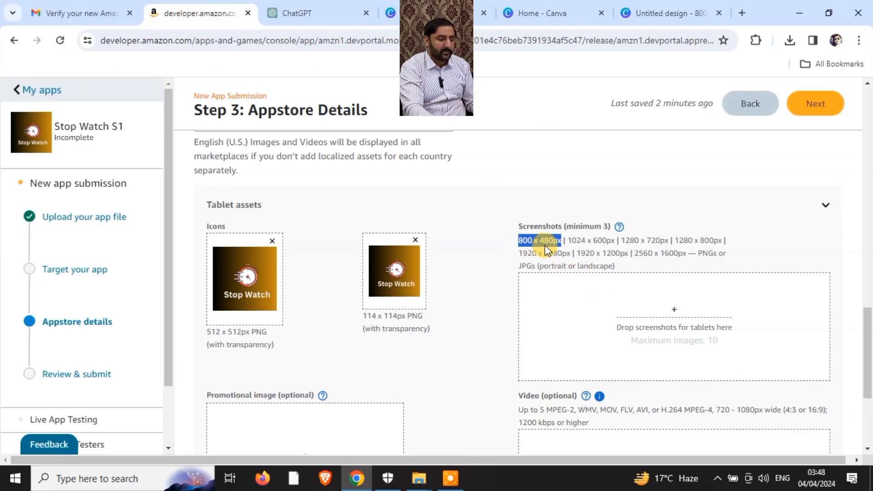
left_click(645, 12)
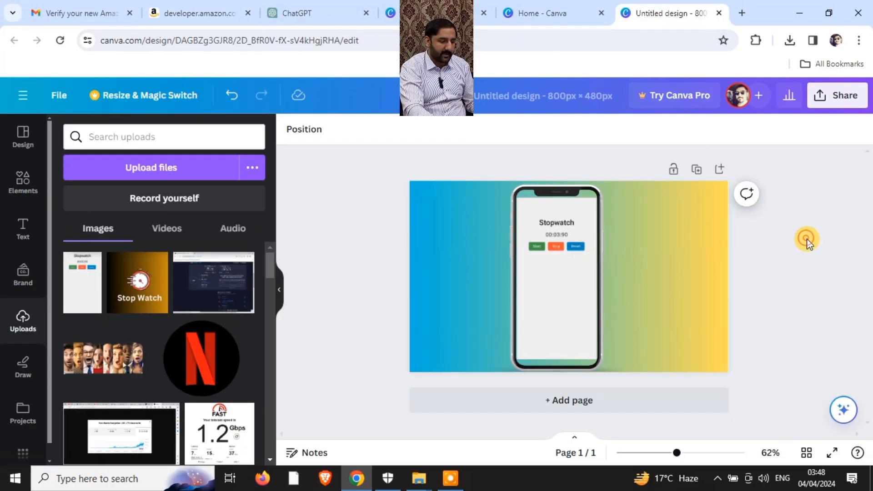
left_click(820, 99)
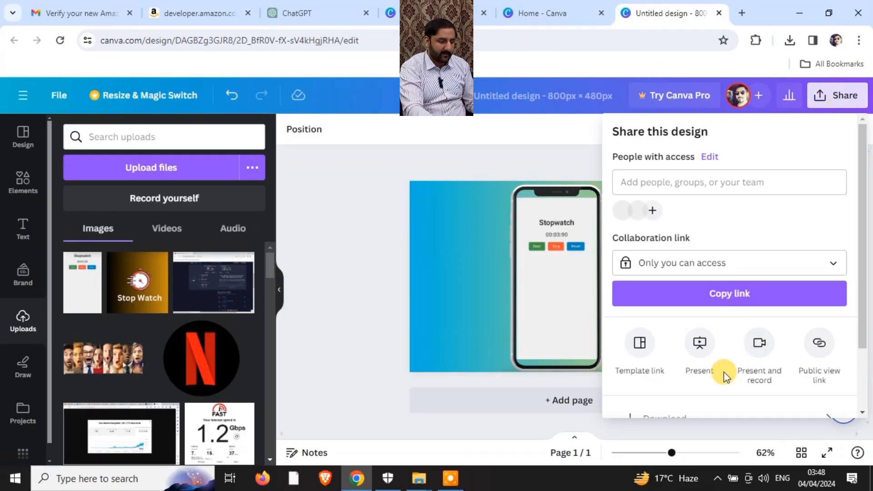
left_click_drag(863, 284, 863, 349)
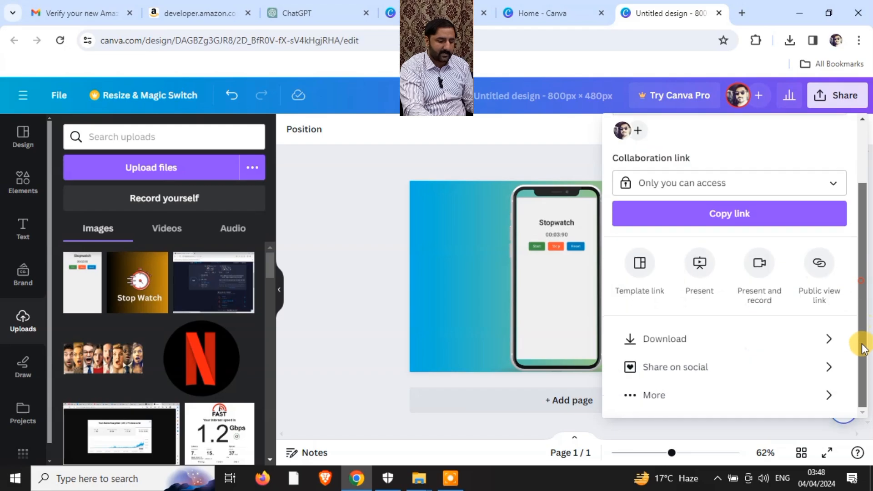
left_click(687, 339)
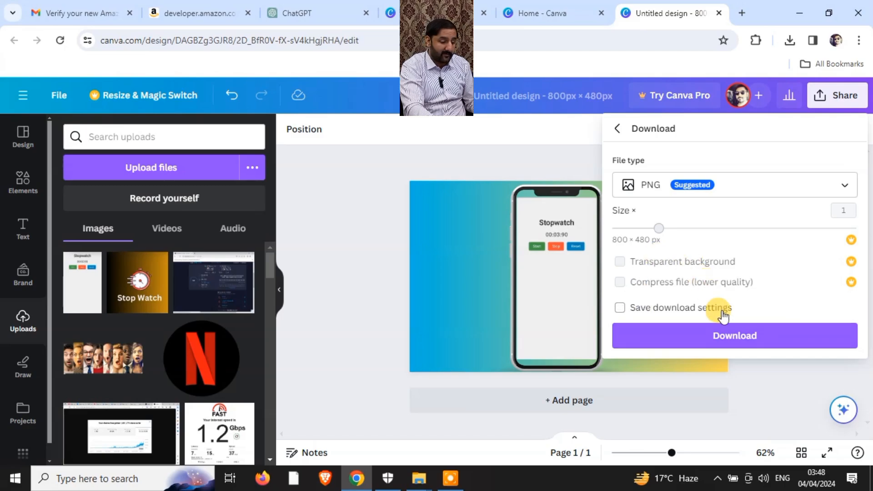
left_click(723, 335)
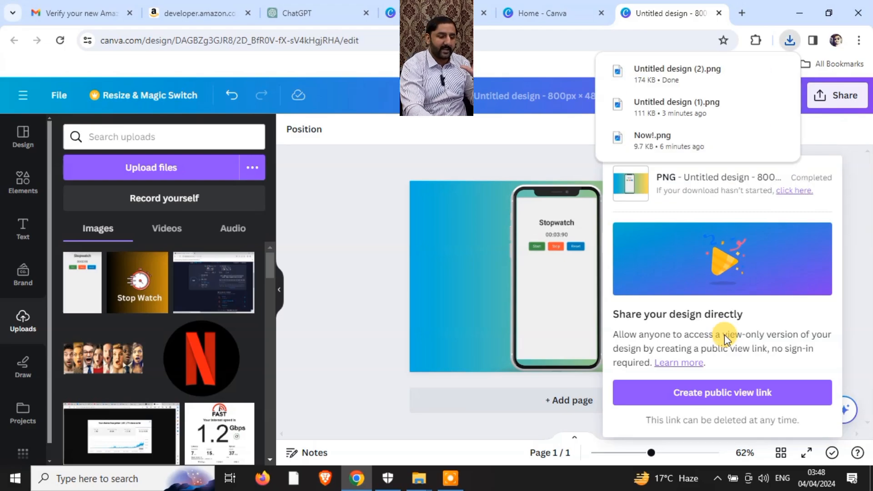
left_click(384, 182)
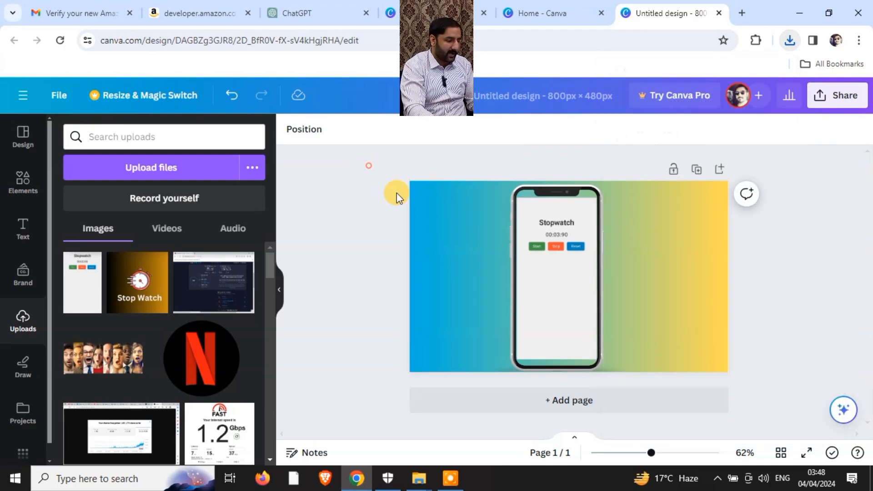
Step: Upload 2.jpg from the folder sh and replace the screenshot inside the phone mockup with it
left_click(164, 169)
left_click(223, 96)
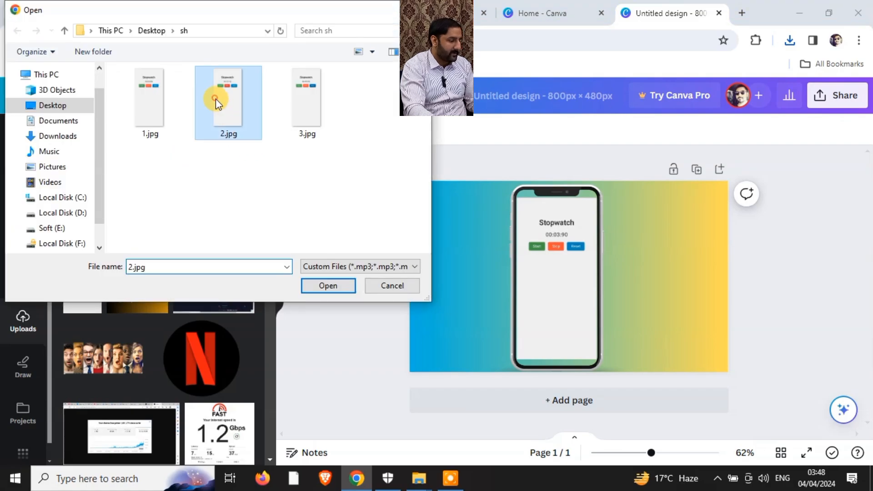
left_click(328, 285)
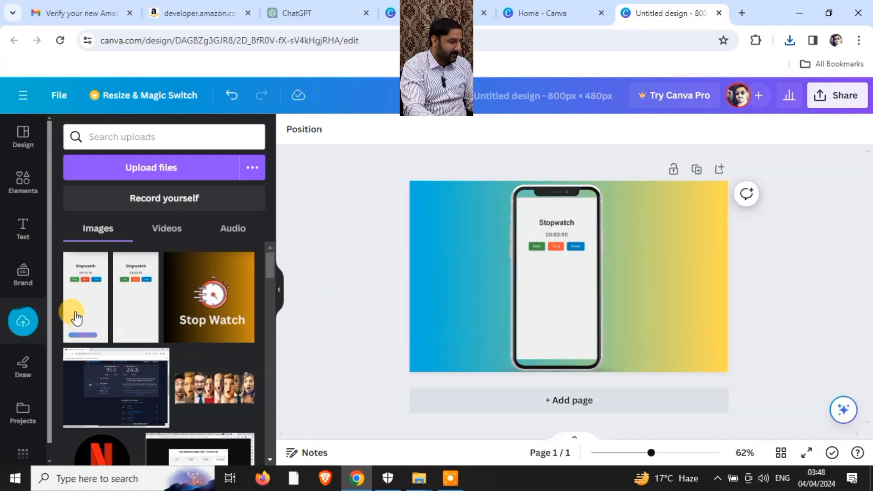
left_click_drag(74, 306, 539, 273)
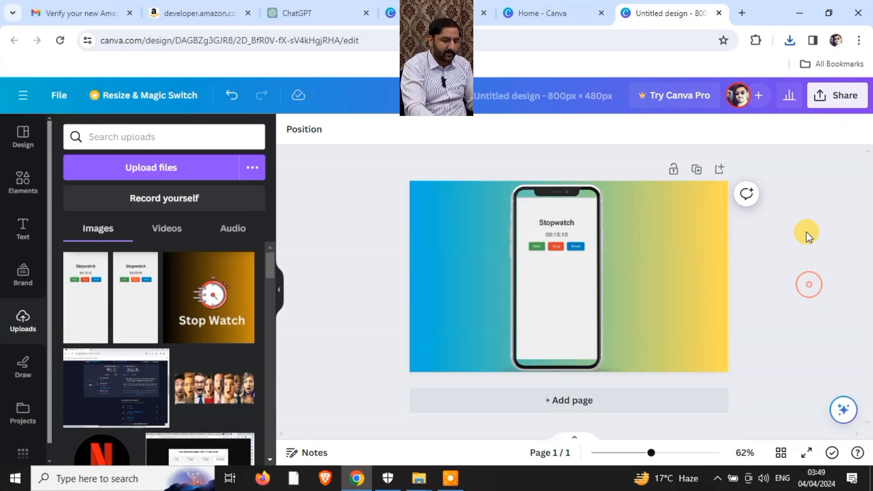
Step: Download the phone mockup containing the 2.jpg screenshot as a PNG
left_click(820, 103)
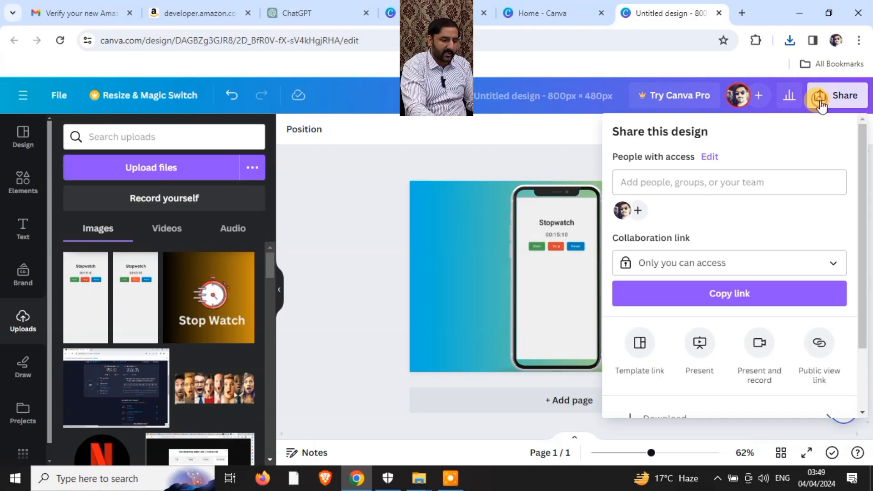
left_click(696, 416)
left_click(740, 335)
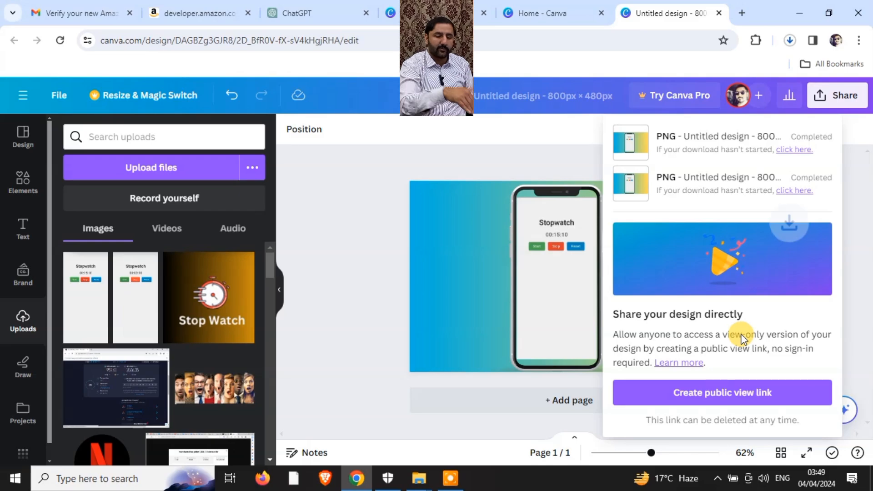
left_click(331, 233)
Step: Upload 3.jpg from the folder sh and replace the screenshot inside the phone mockup with it
left_click(173, 181)
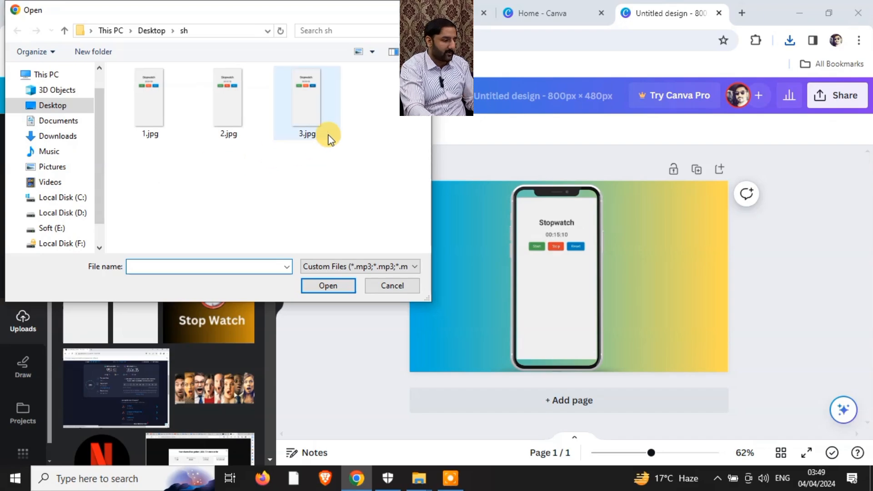
left_click(306, 117)
left_click(335, 285)
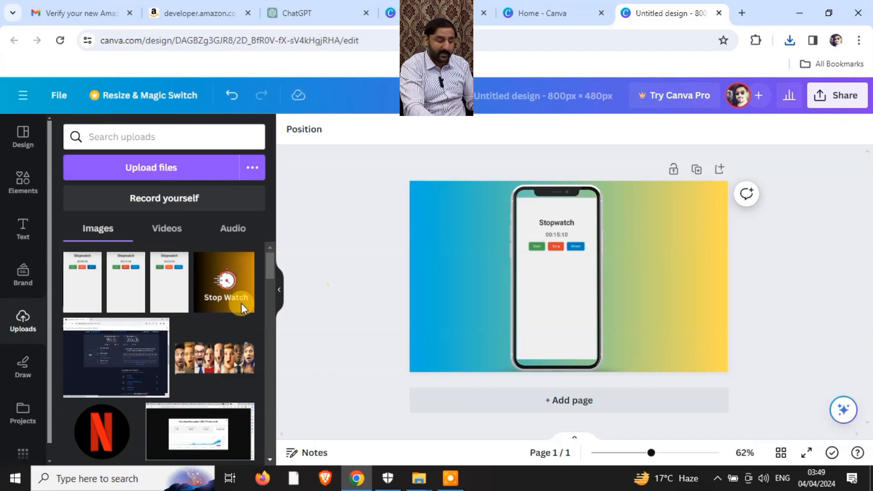
left_click_drag(88, 282, 549, 266)
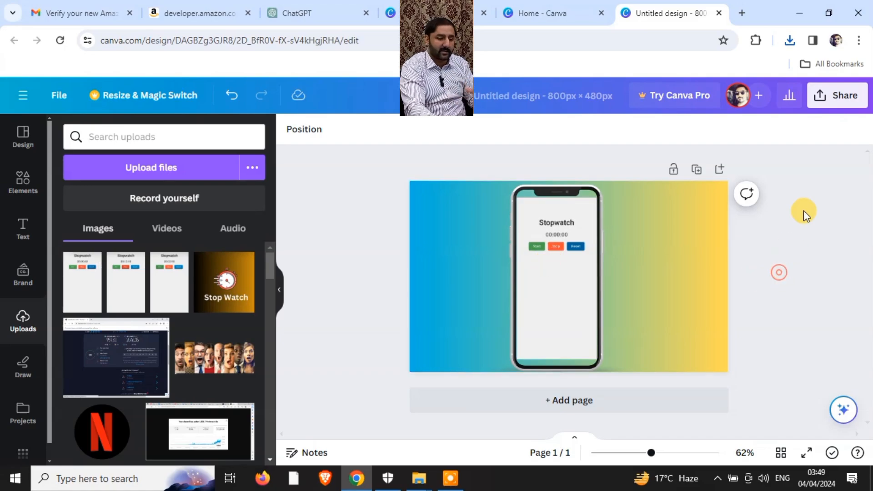
Step: Download the phone mockup containing the 3.jpg screenshot as a PNG
left_click(837, 97)
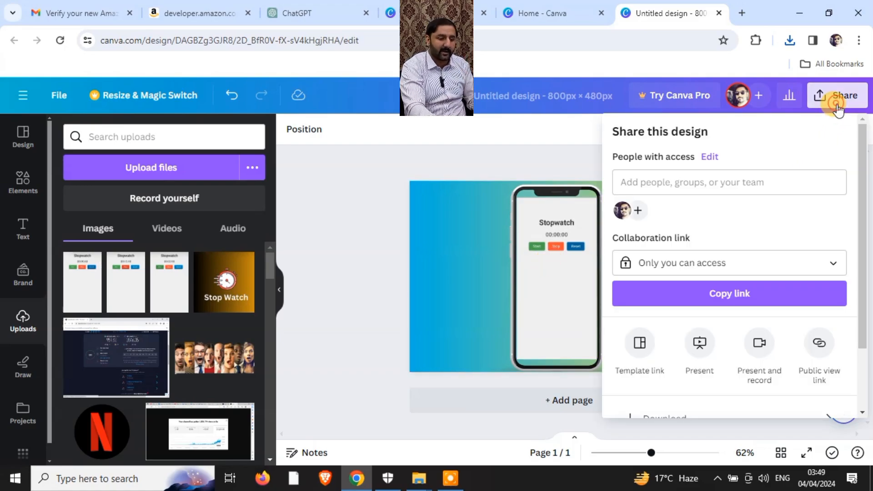
left_click(721, 416)
left_click(744, 335)
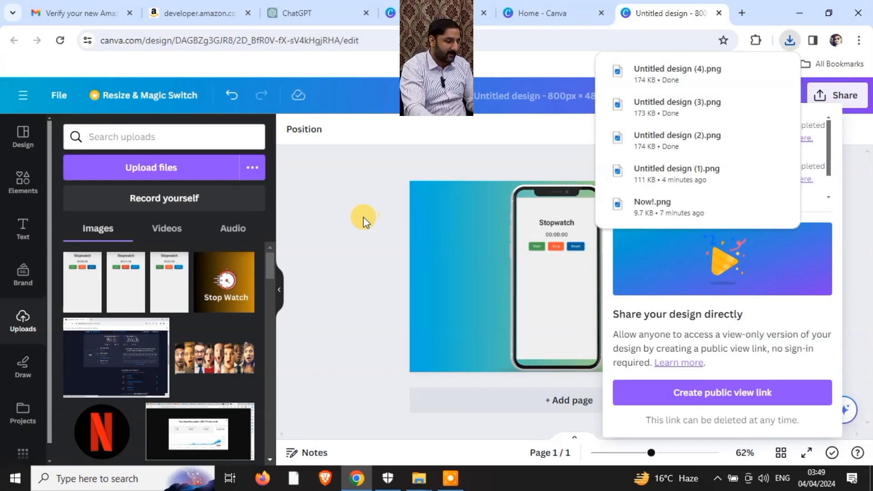
left_click(358, 231)
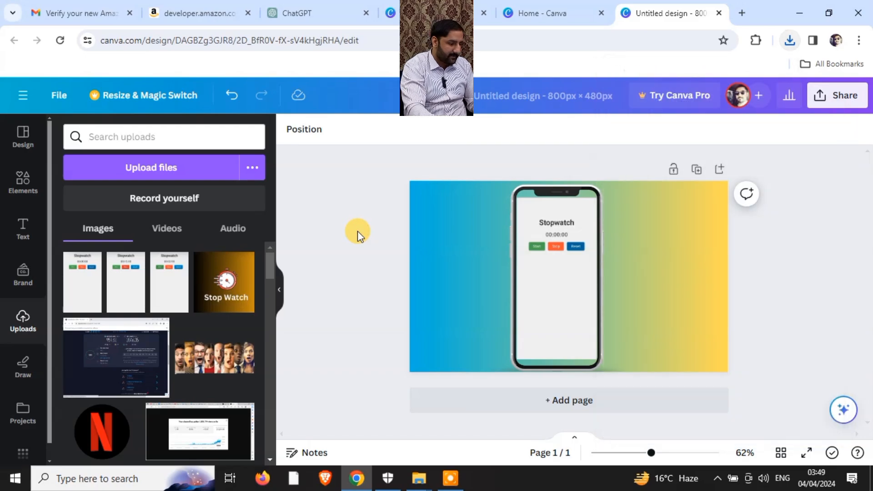
Step: Switch to the Amazon developer console and add Untitled design (2).png from Downloads as the first tablet screenshot
left_click(200, 14)
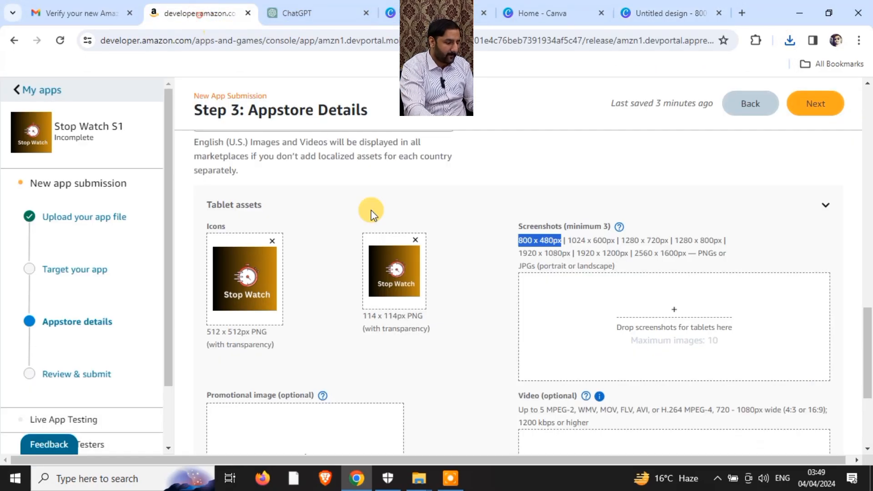
left_click(666, 306)
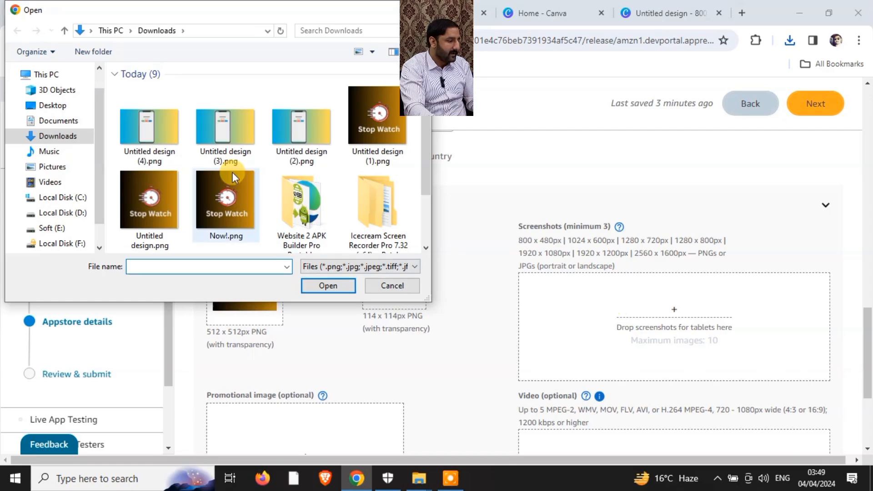
left_click(294, 133)
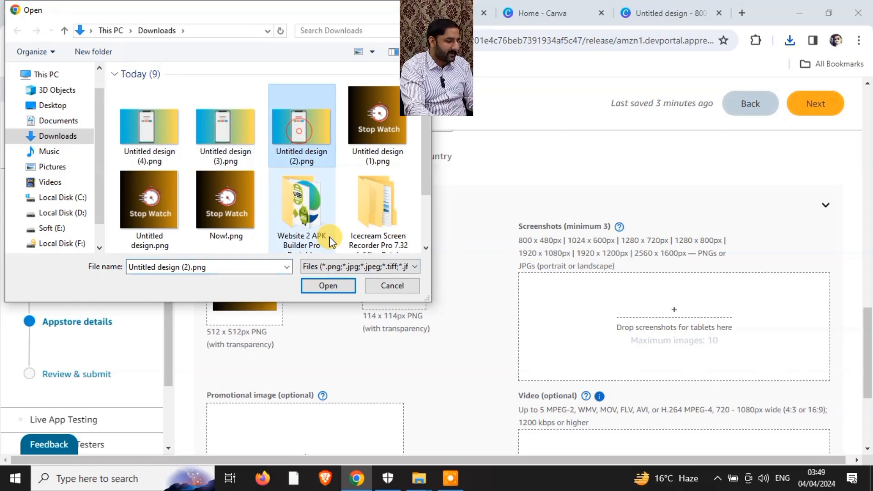
left_click(335, 289)
left_click_drag(867, 338, 866, 359)
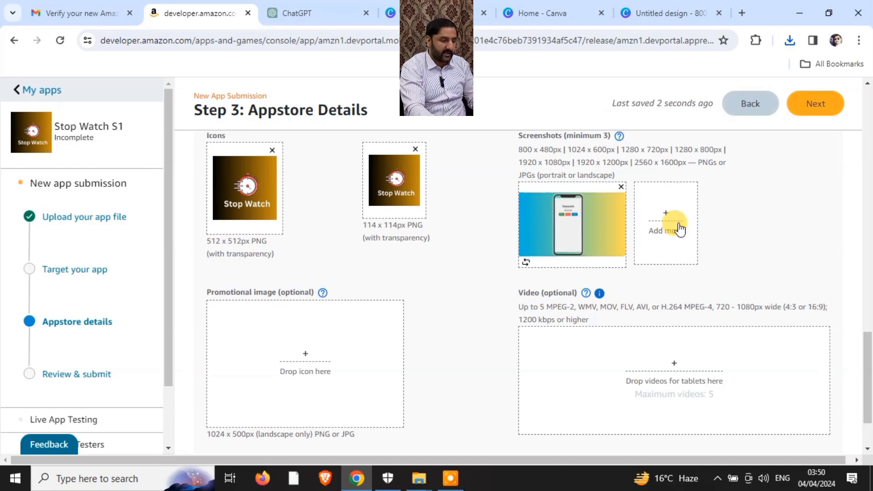
Step: Add Untitled design (3).png and Untitled design (4).png from Downloads as the second and third tablet screenshots
left_click(668, 213)
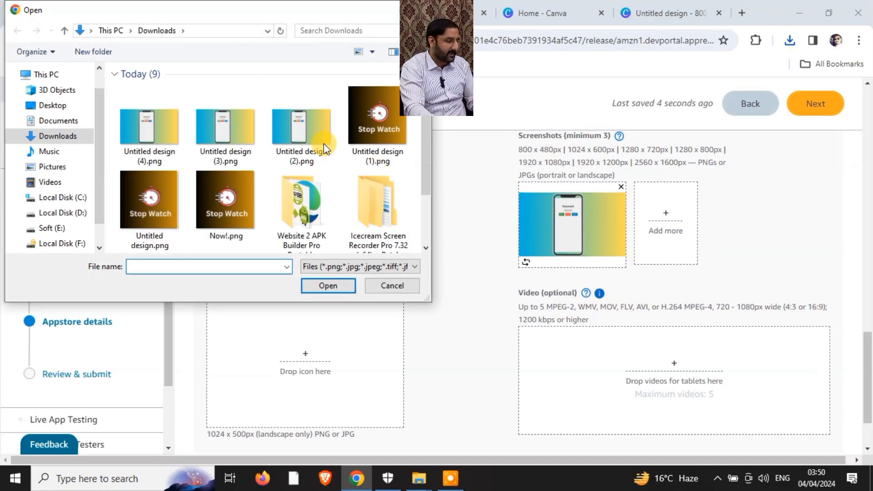
left_click(238, 133)
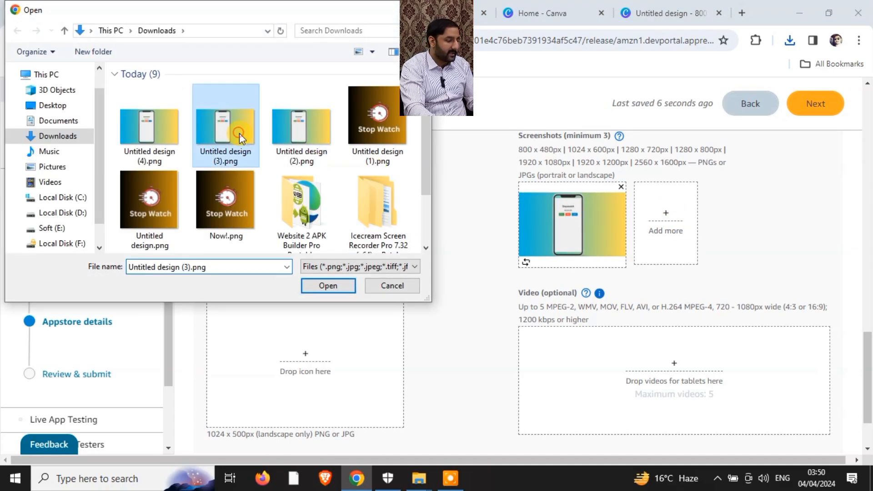
left_click(328, 285)
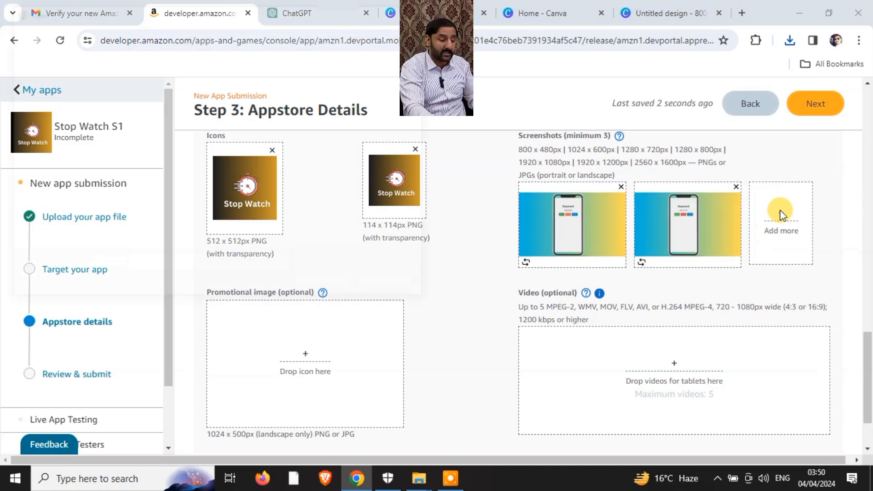
left_click(780, 215)
left_click(159, 145)
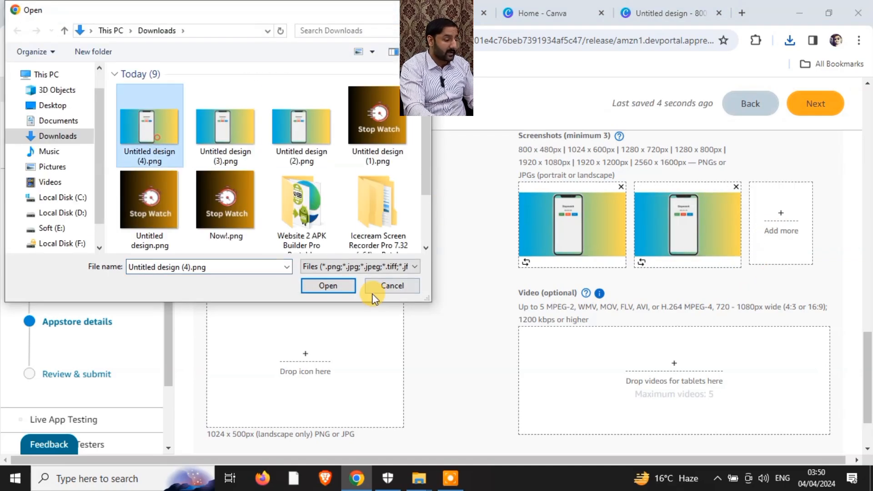
left_click(337, 286)
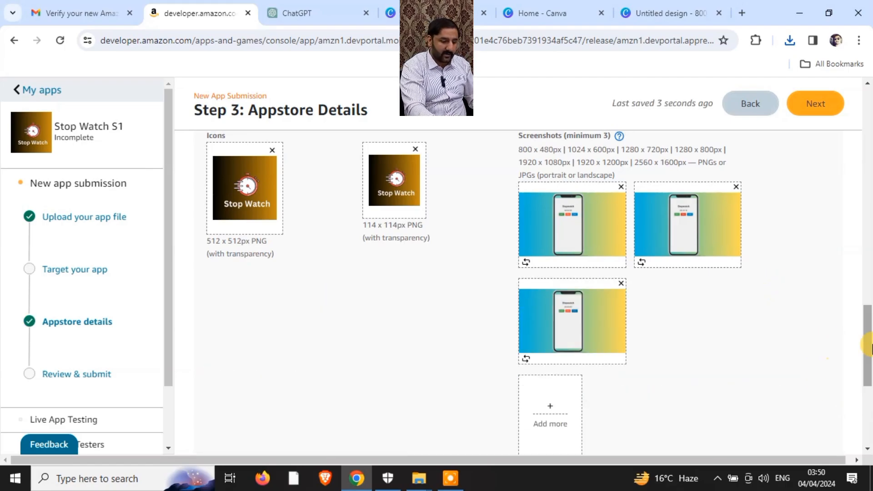
Step: Leave the completed Appstore Details and continue to the Review & Submit step of the app submission
scroll(865, 403, "down", 6)
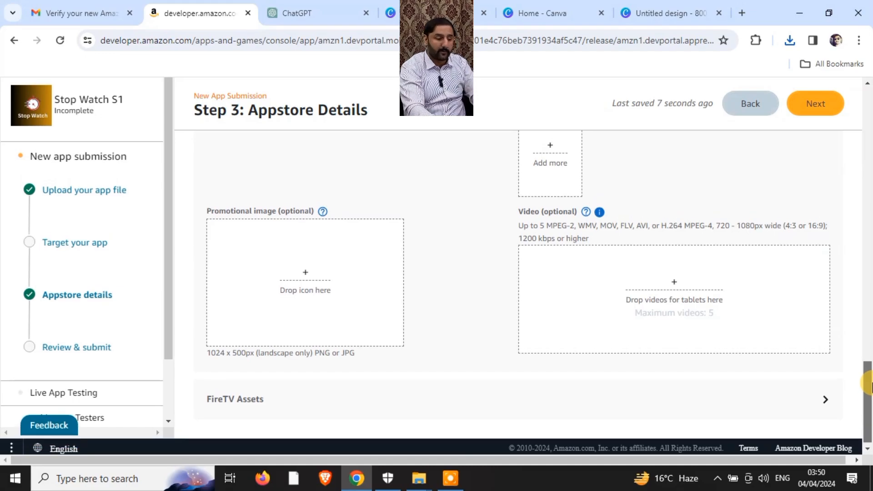
left_click_drag(868, 384, 851, 97)
left_click(817, 218)
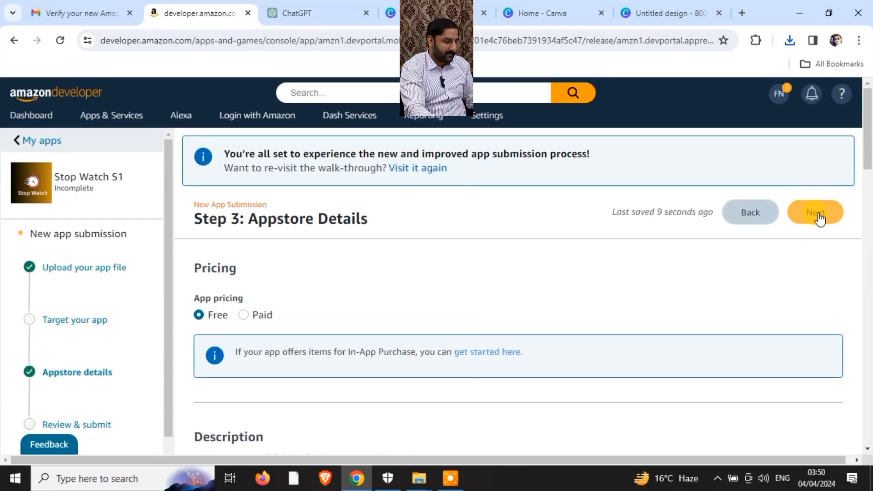
left_click(818, 216)
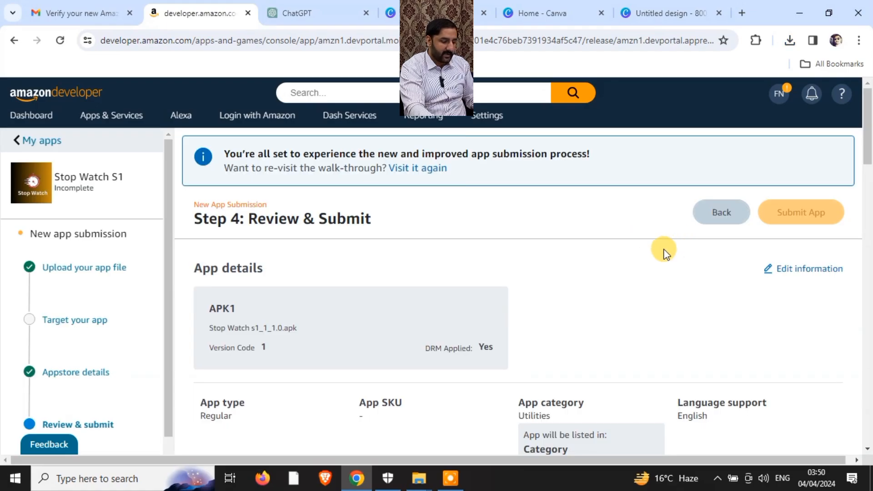
Step: Review the submission summary and set the publishing start date to April 4, 2024
left_click_drag(867, 139, 869, 218)
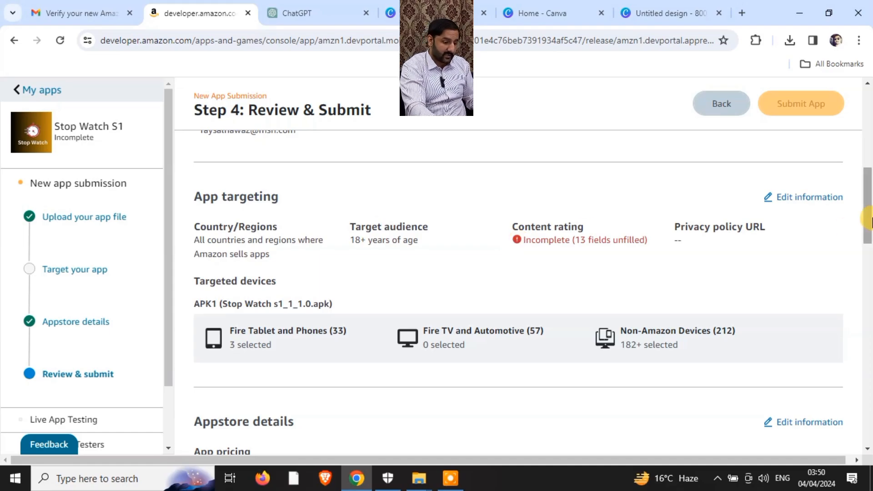
left_click_drag(868, 219, 869, 402)
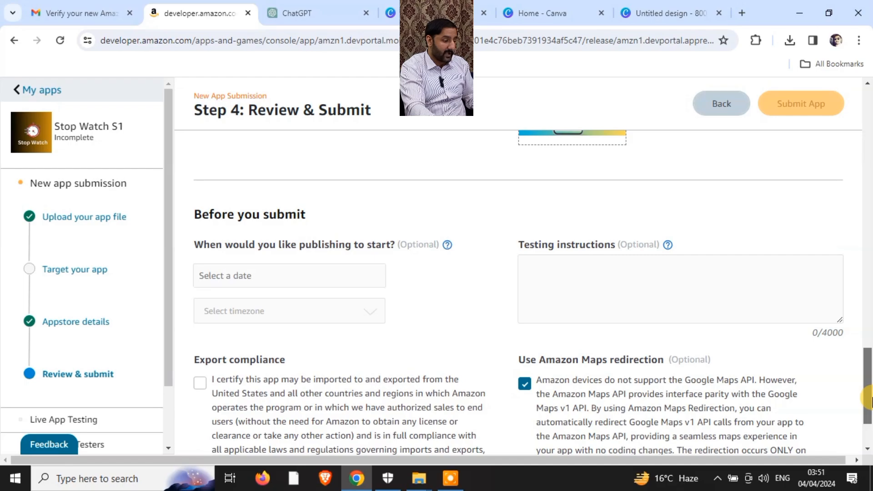
left_click(334, 268)
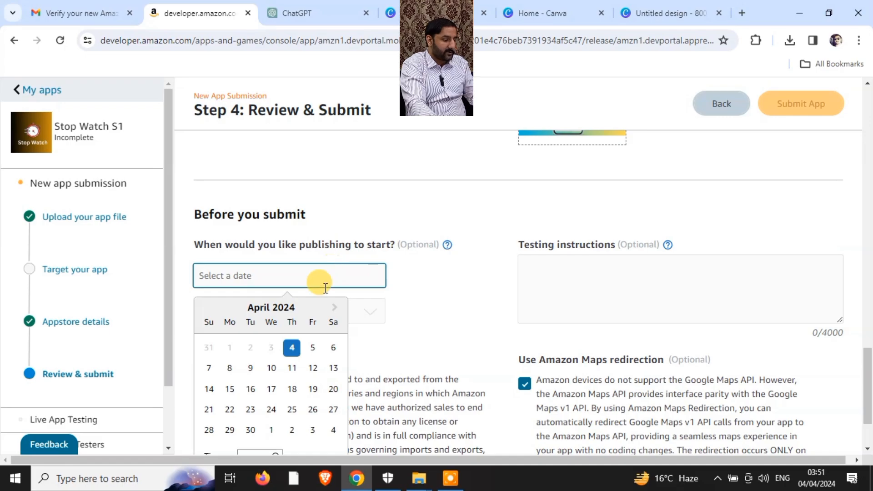
left_click(298, 354)
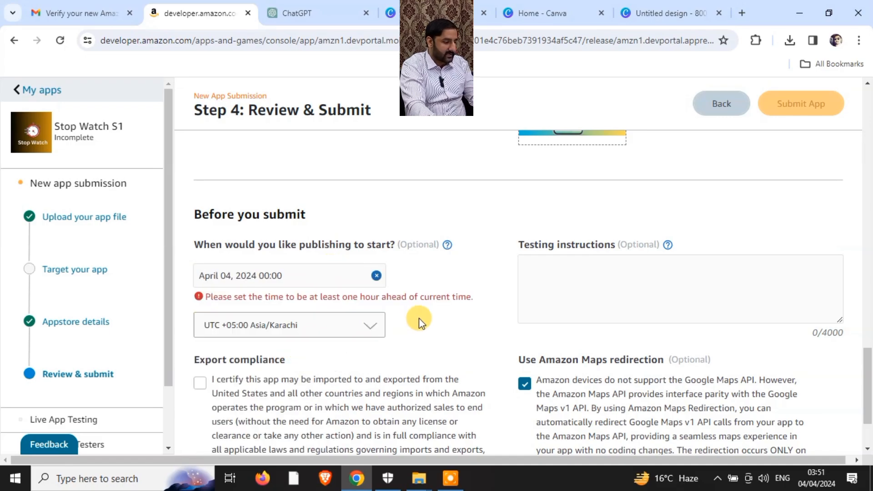
Step: Try to set the publishing start time to 04:10 on April 4, 2024
left_click(263, 276)
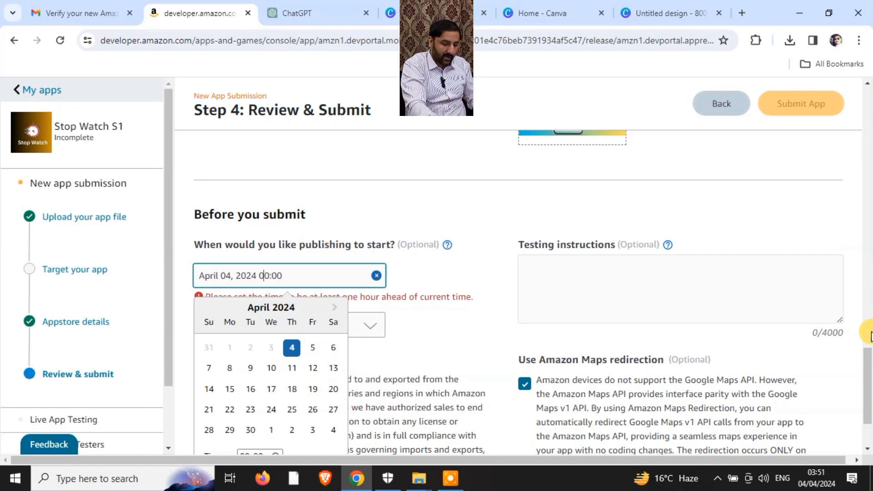
left_click_drag(868, 365, 867, 384)
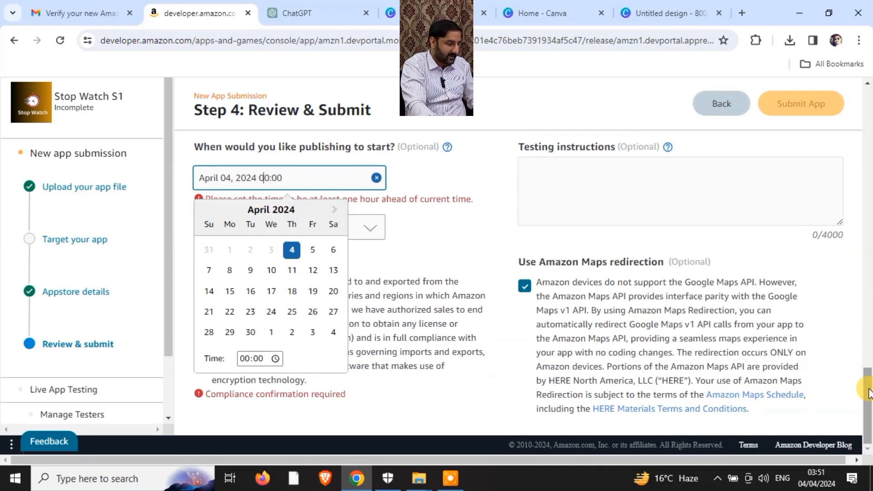
left_click(246, 359)
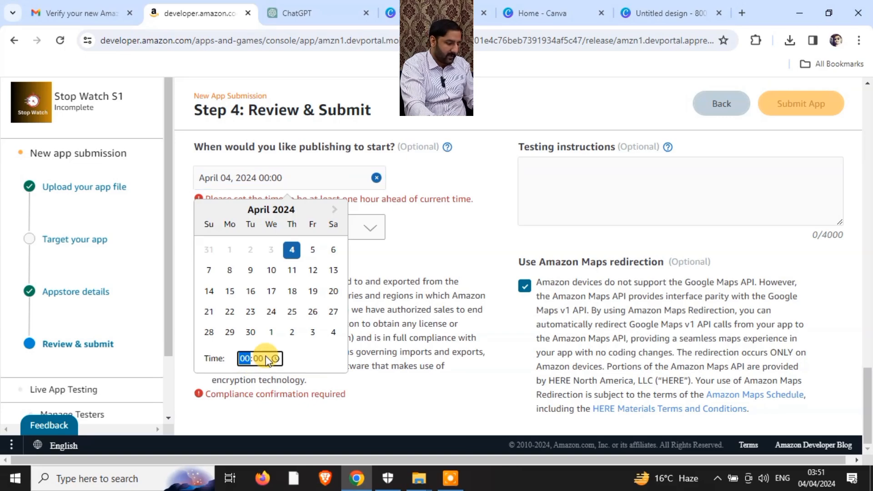
type("4:10")
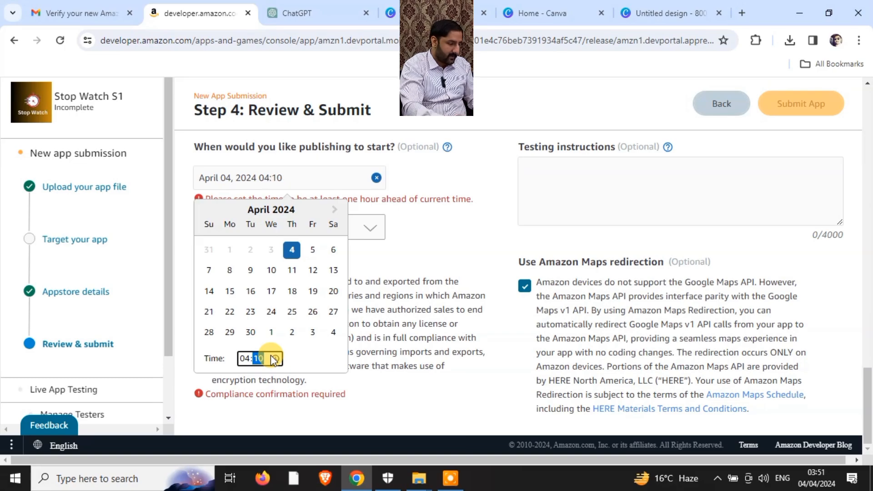
left_click(434, 226)
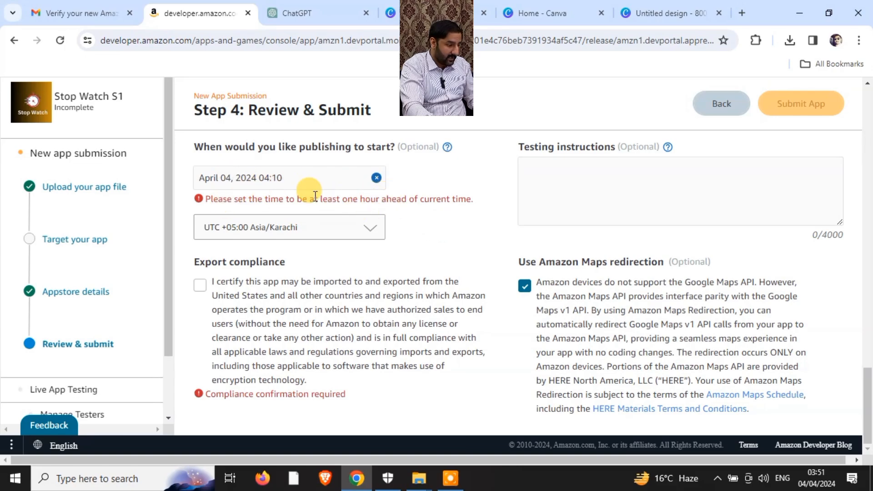
Step: Set the publishing start time to 05:10 and certify the app's export compliance
left_click(271, 181)
left_click(245, 358)
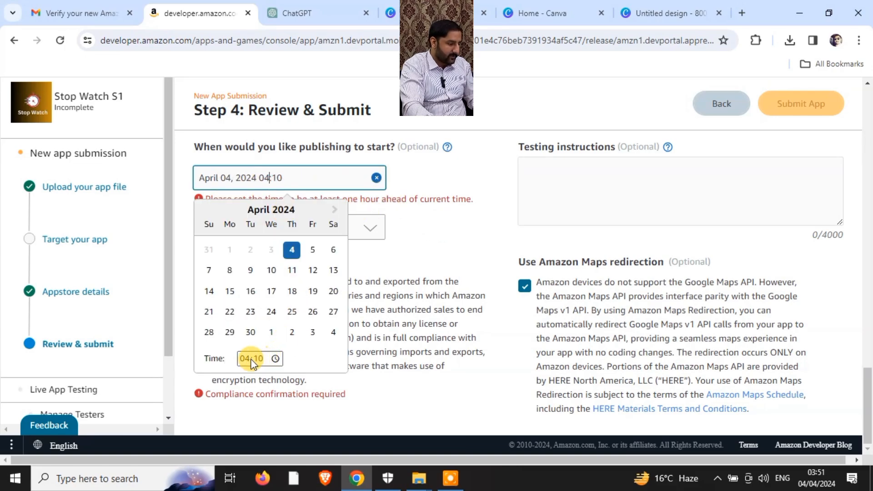
type("5")
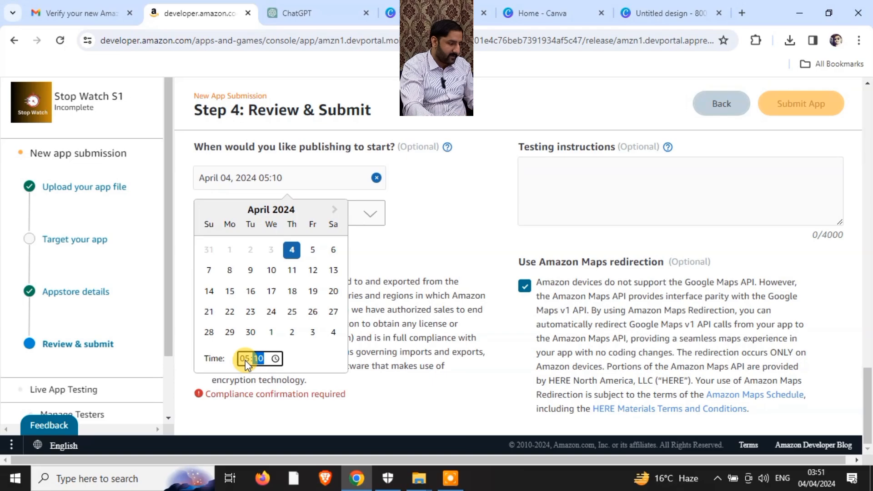
left_click(457, 198)
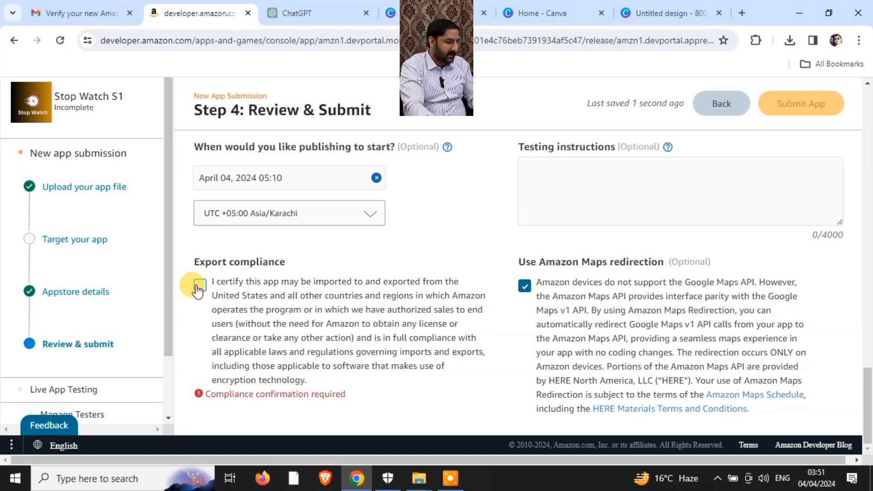
left_click(196, 285)
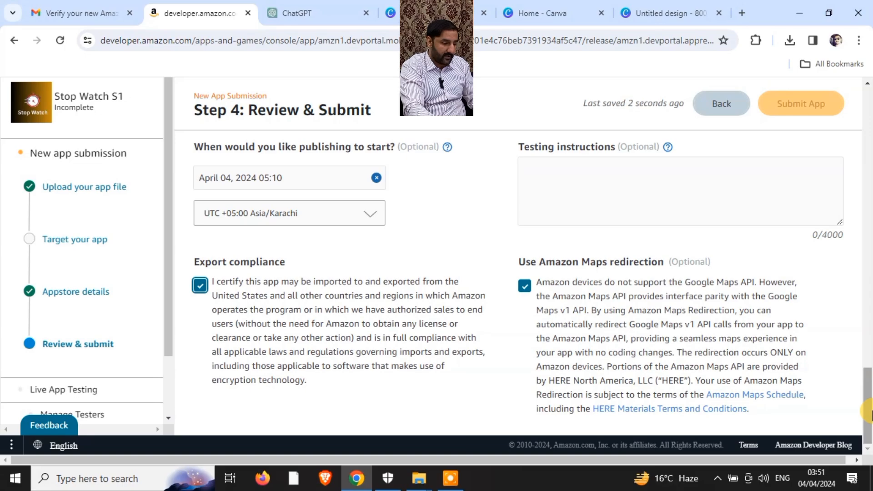
mouse_move(872, 410)
left_mouse_down()
mouse_move(871, 400)
mouse_move(872, 411)
left_mouse_up()
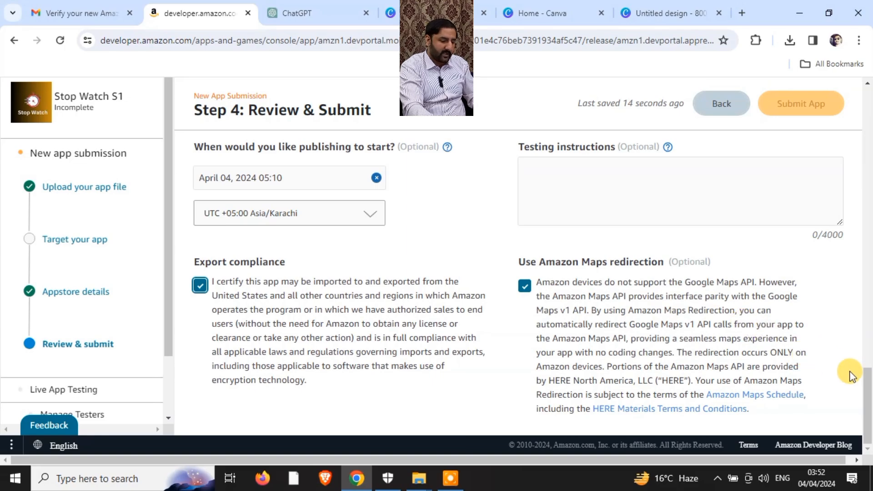
Step: Go back to edit the app targeting information and open the content rating questionnaire
left_click_drag(867, 415, 867, 376)
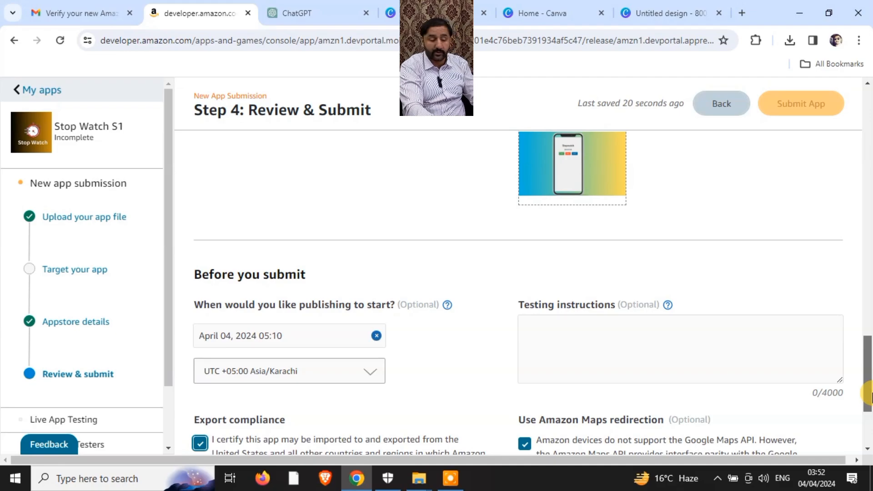
left_click_drag(868, 396, 861, 161)
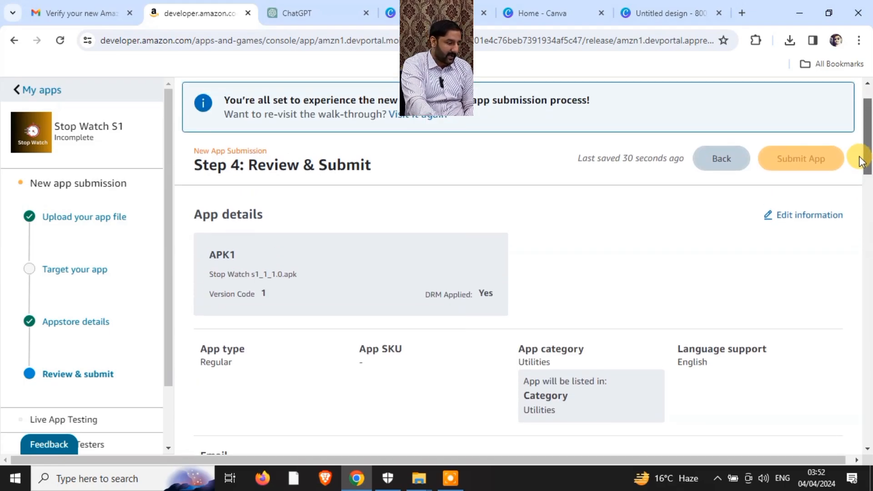
left_click_drag(861, 161, 869, 222)
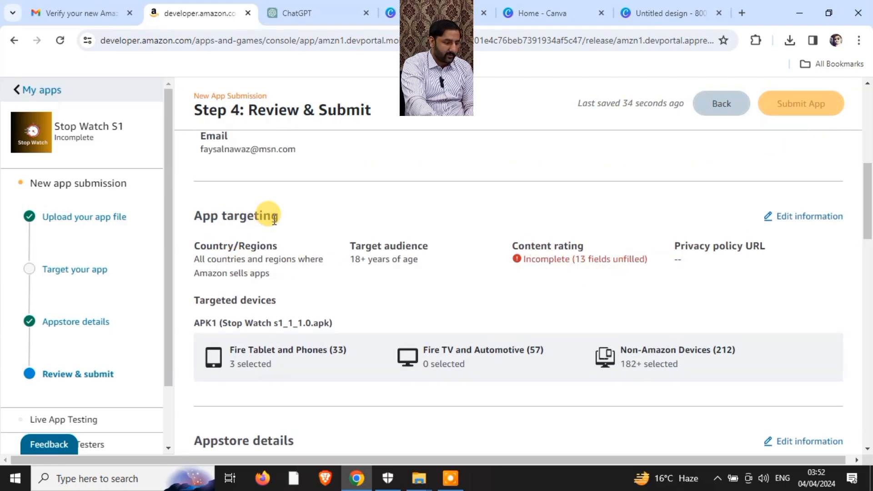
left_click(813, 219)
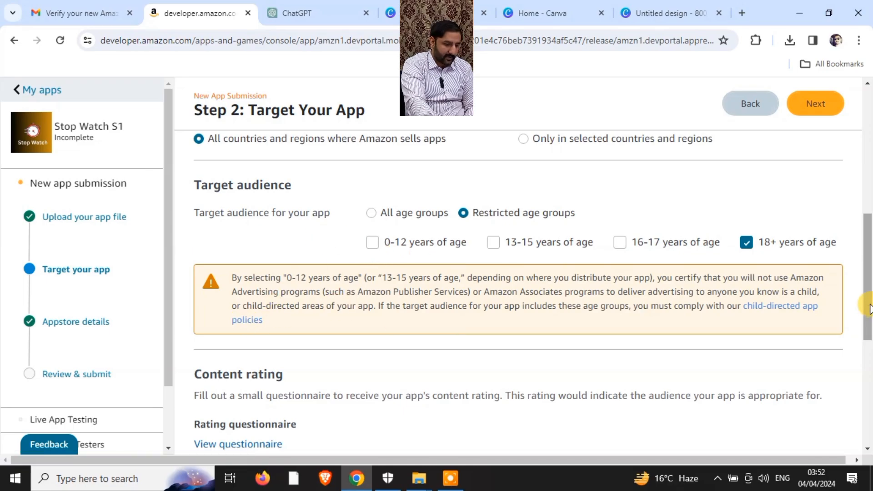
left_click_drag(871, 309, 870, 359)
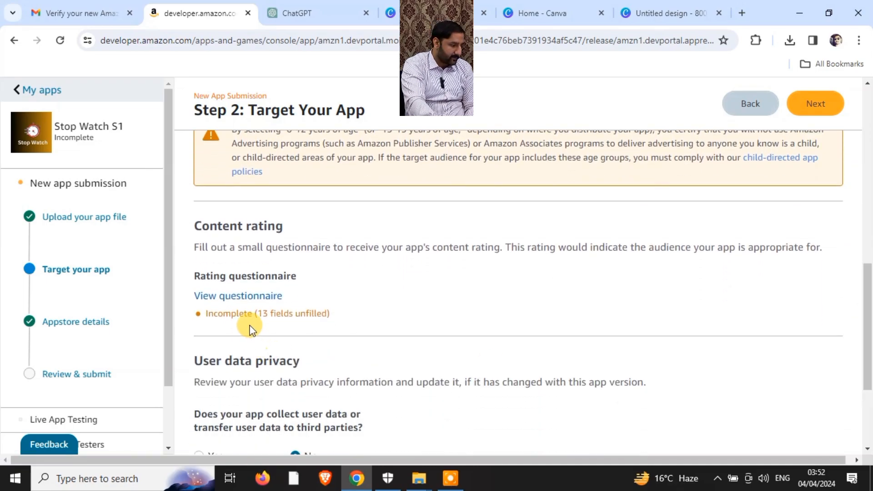
left_click(251, 297)
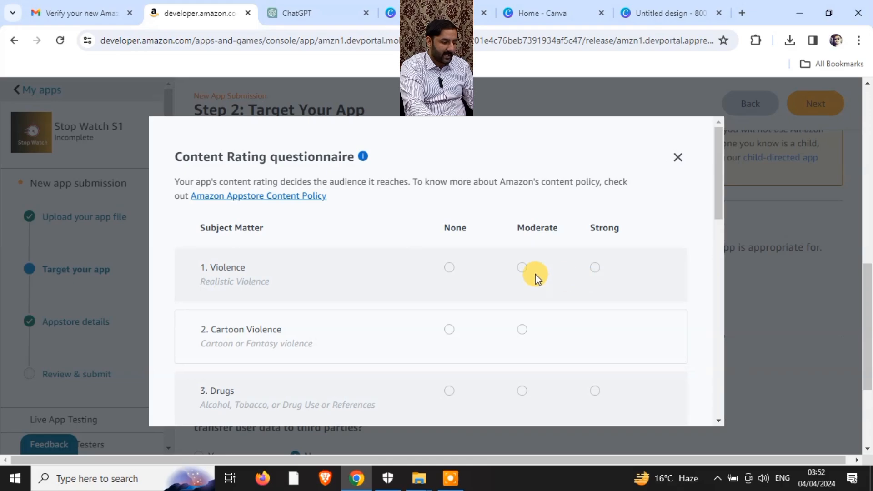
Step: Answer None for Violence, Cartoon Violence, Drugs, Nudity, Sex, Intolerance and Profanity in the content rating questionnaire
left_click(447, 268)
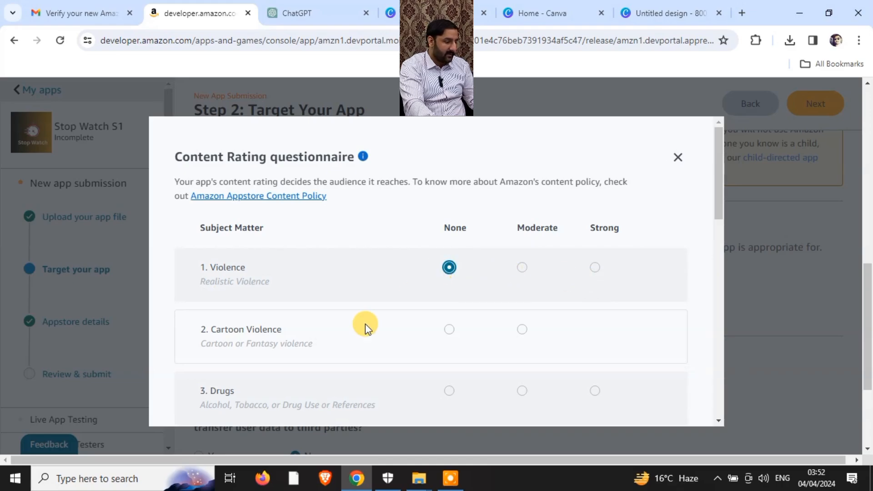
left_click(449, 330)
left_click(449, 392)
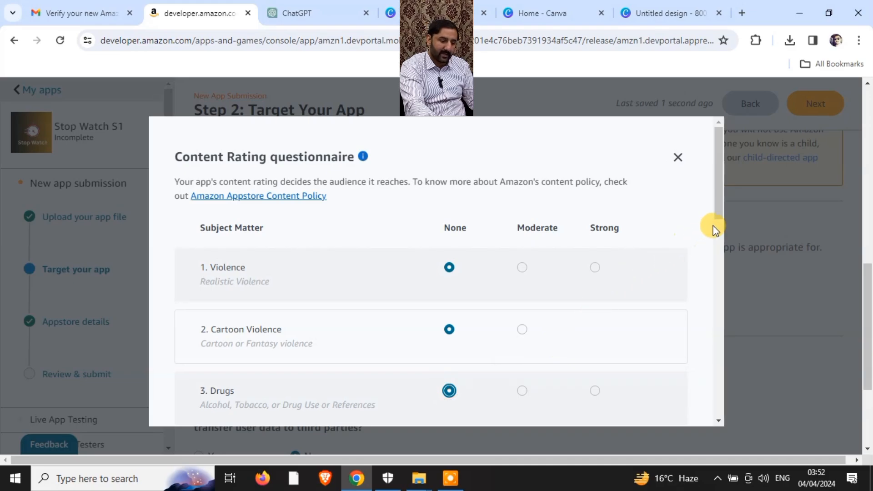
left_click_drag(723, 208, 715, 242)
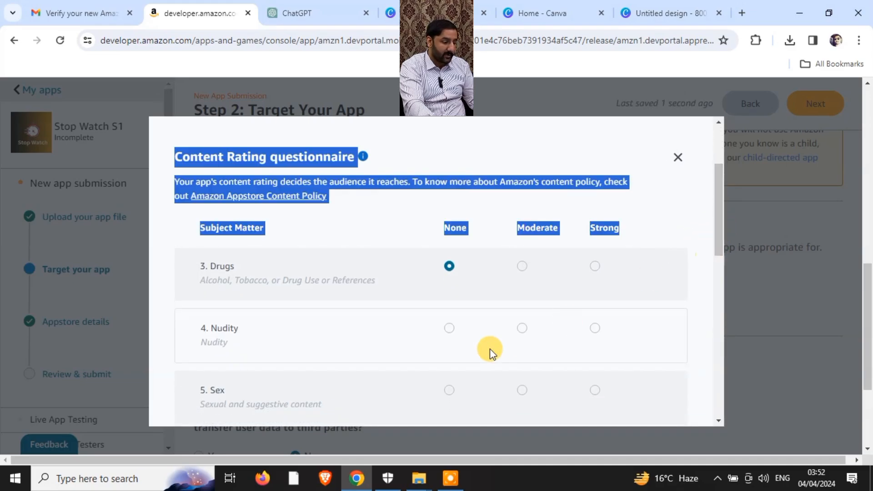
left_click(449, 331)
left_click(365, 339)
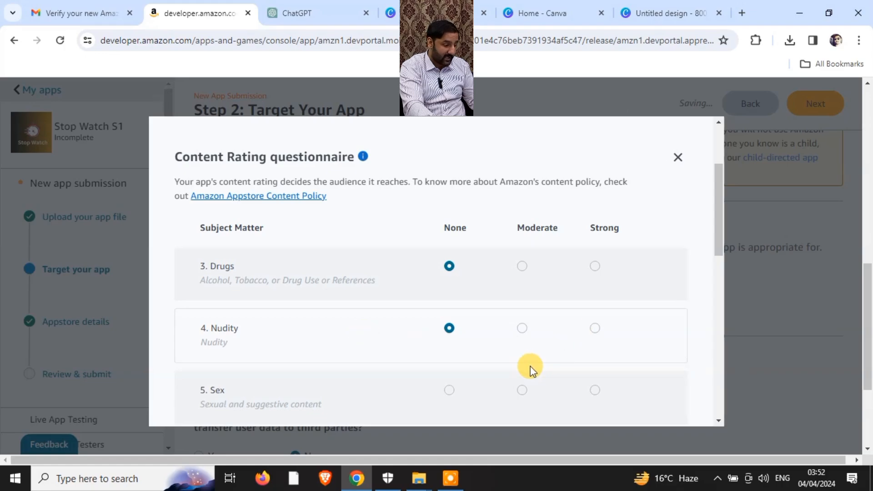
left_click(449, 390)
left_click_drag(717, 247, 712, 277)
left_click(448, 342)
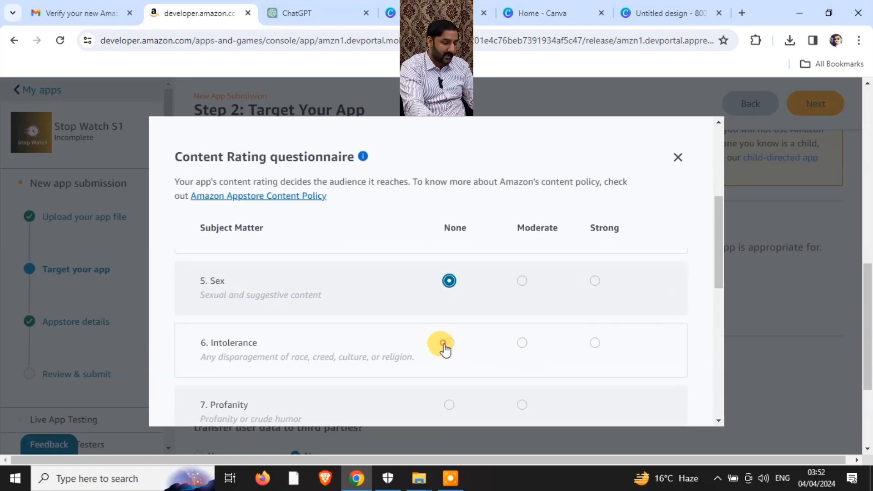
left_click_drag(718, 275, 718, 308)
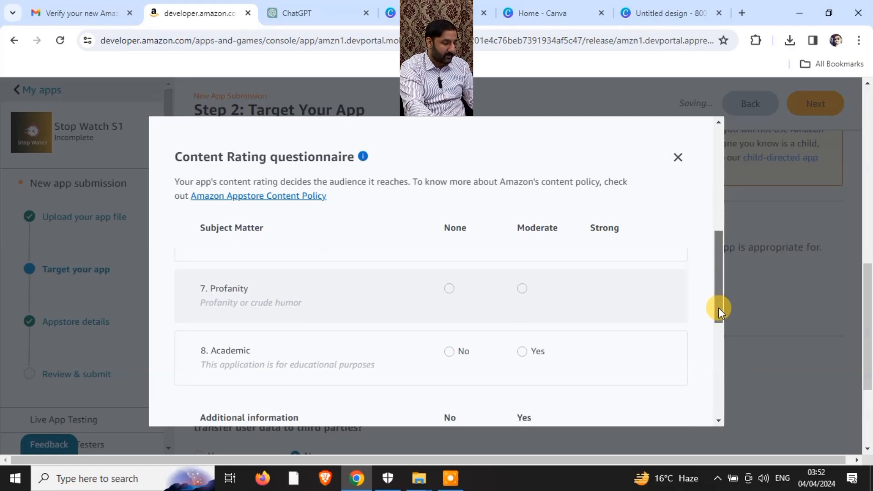
left_click(448, 290)
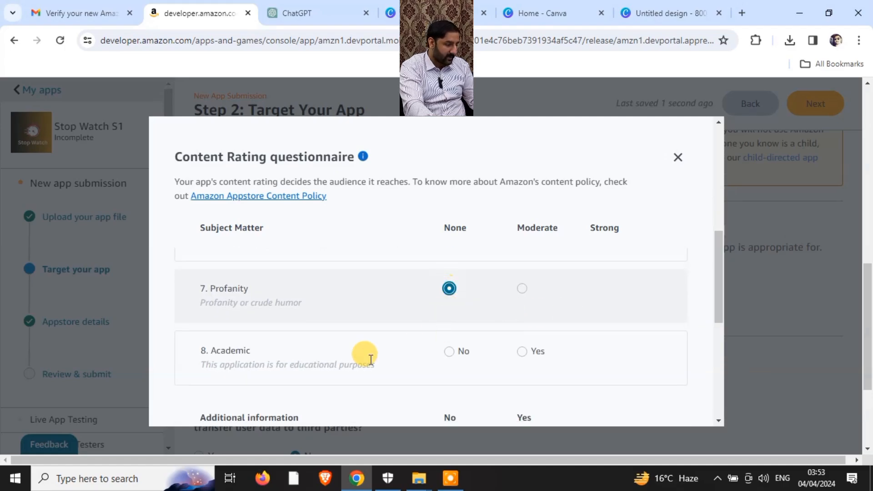
Step: Answer No for Academic and for all five additional information questions, and close the content rating questionnaire
left_click(451, 355)
left_click_drag(720, 307, 716, 347)
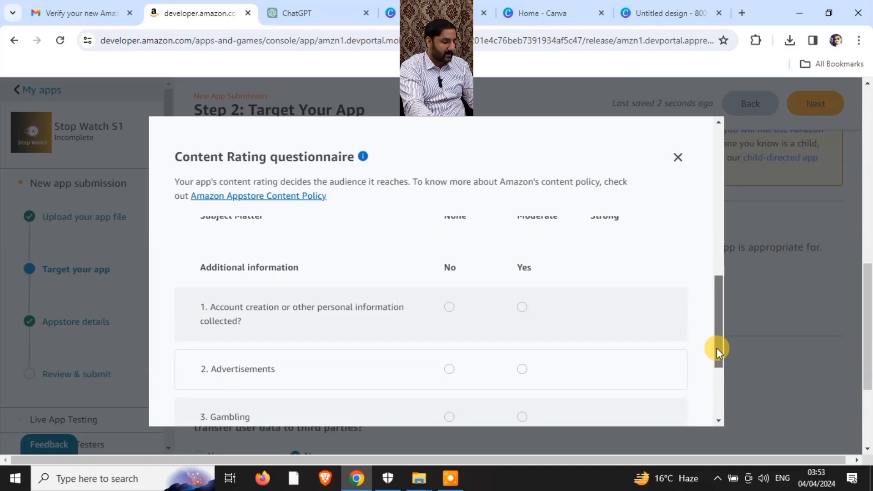
left_click(449, 308)
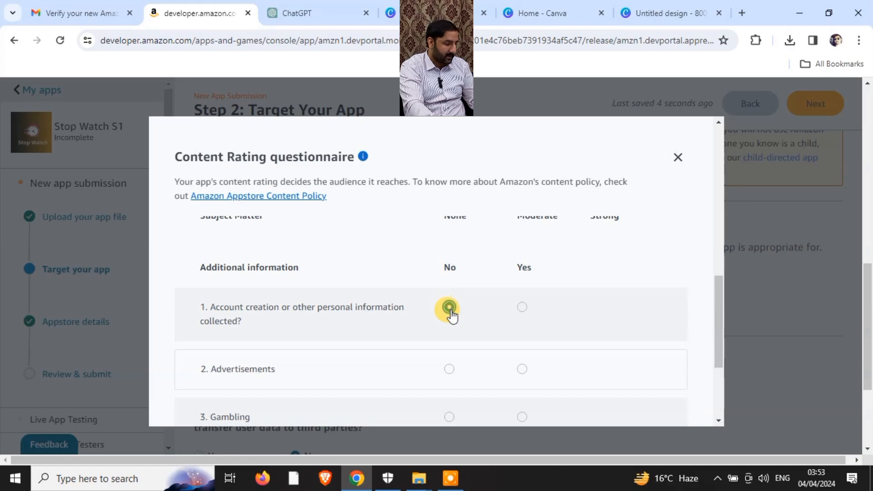
left_click_drag(715, 348, 707, 368)
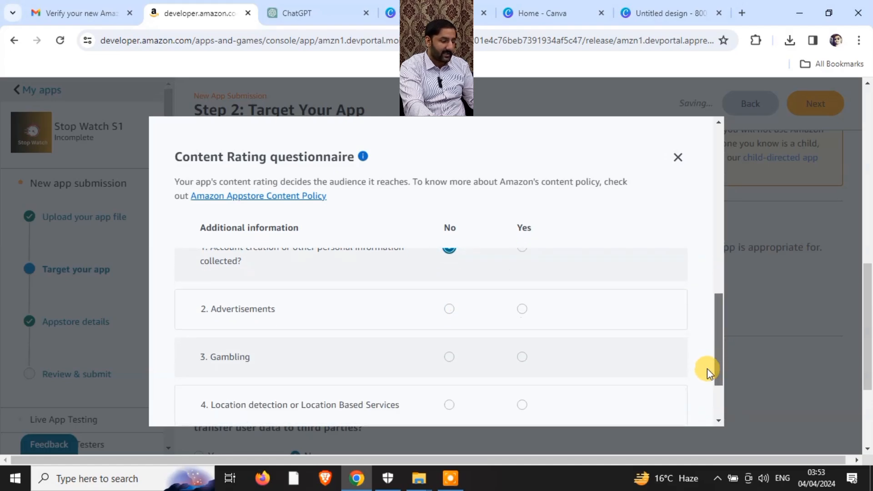
left_click(450, 306)
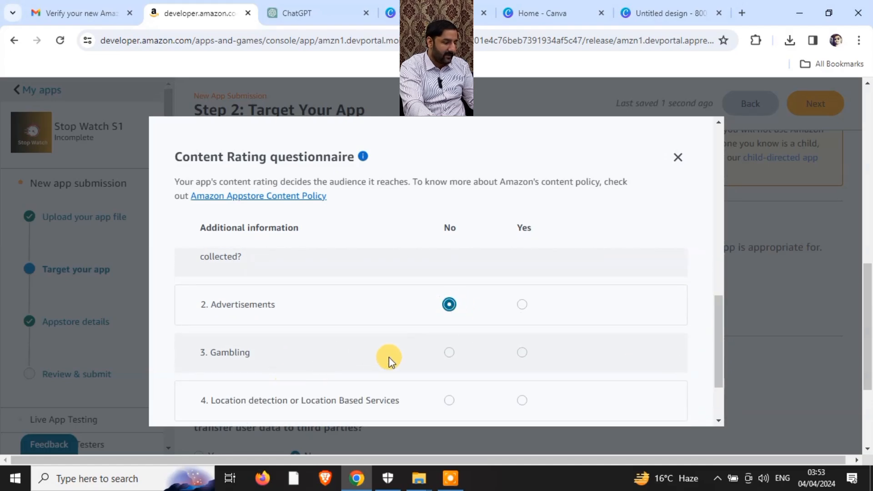
left_click(449, 352)
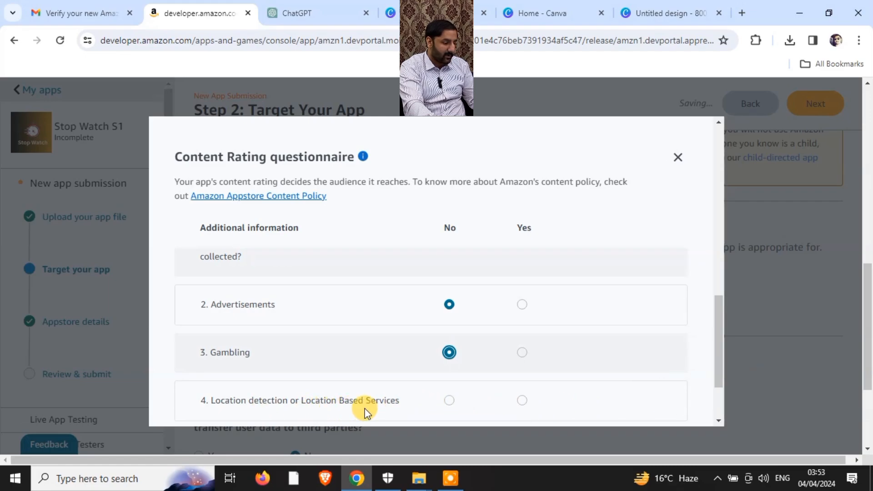
left_click(449, 402)
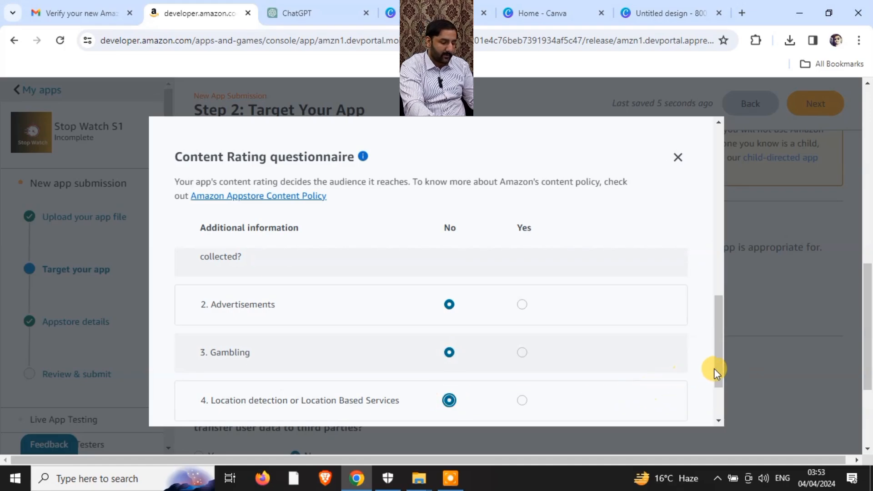
left_click_drag(713, 368, 719, 402)
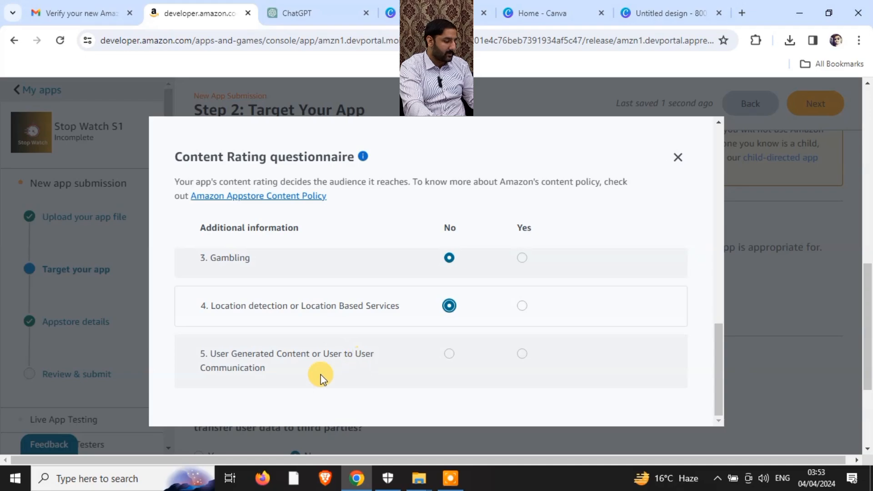
left_click(459, 356)
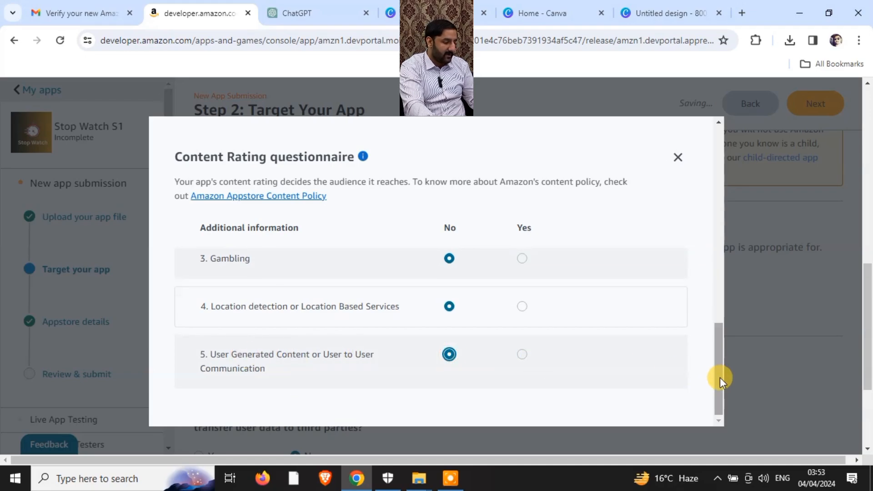
left_click_drag(719, 377, 725, 146)
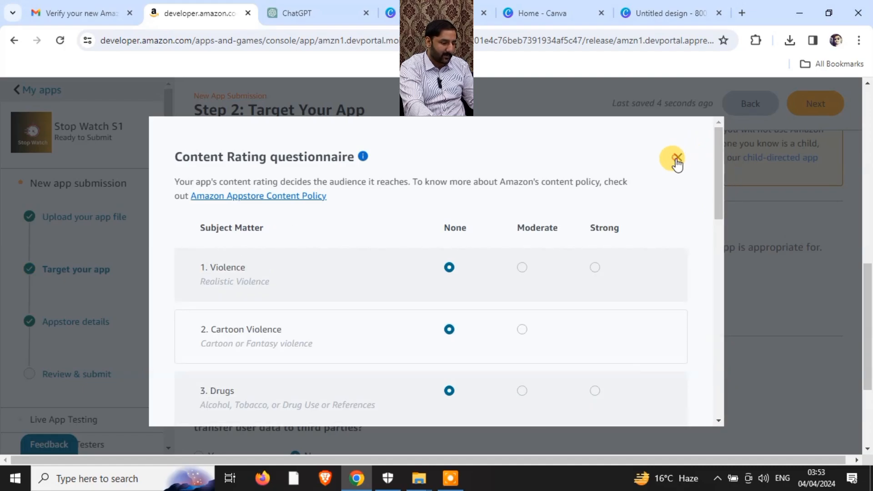
left_click(677, 157)
Step: Proceed through the Appstore details to the review step, submit the app, and dismiss the submission experience survey
left_click(814, 109)
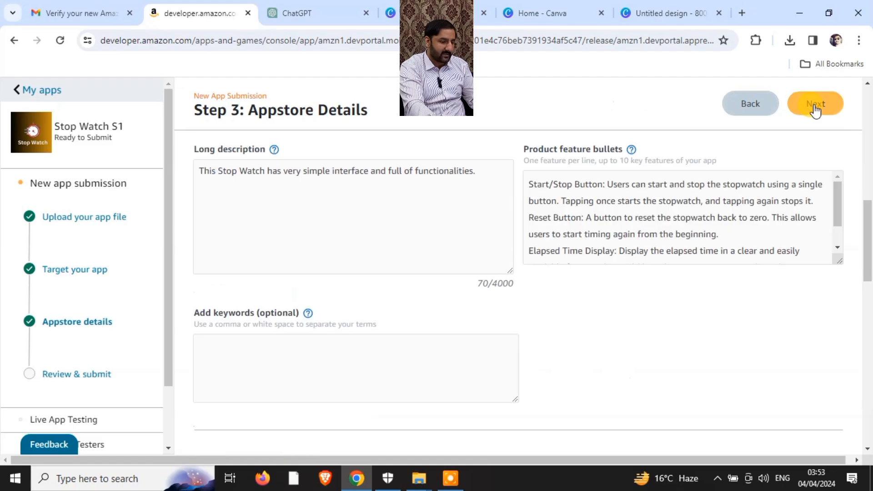
left_click(814, 110)
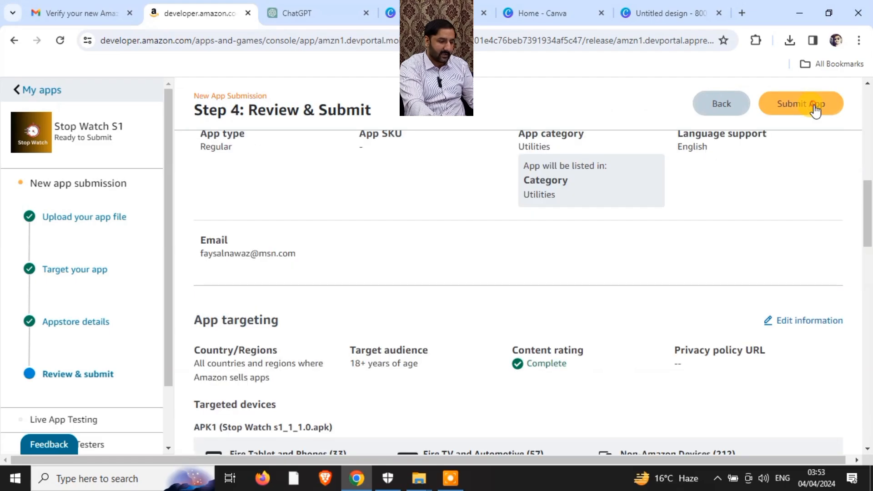
left_click(814, 109)
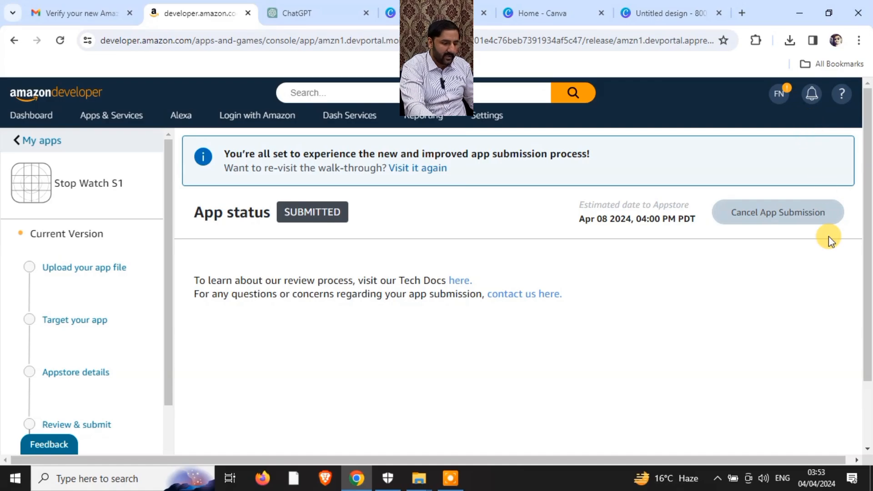
scroll(867, 173, "down", 2)
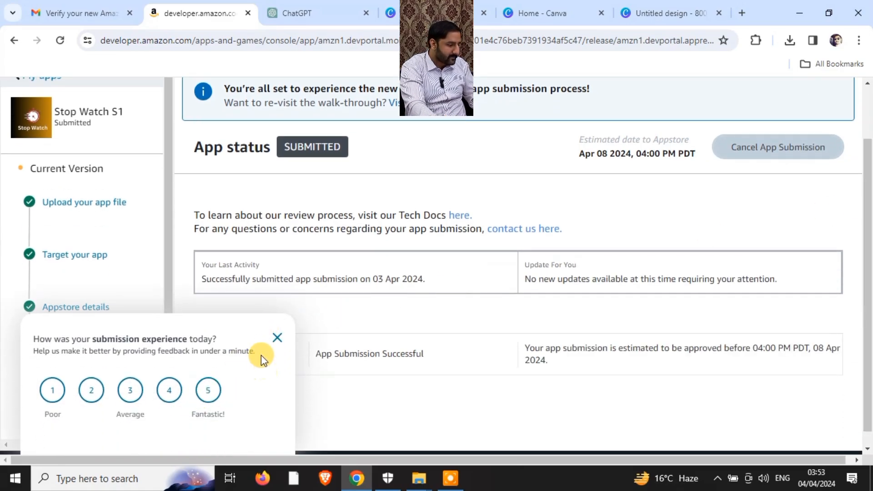
left_click(277, 338)
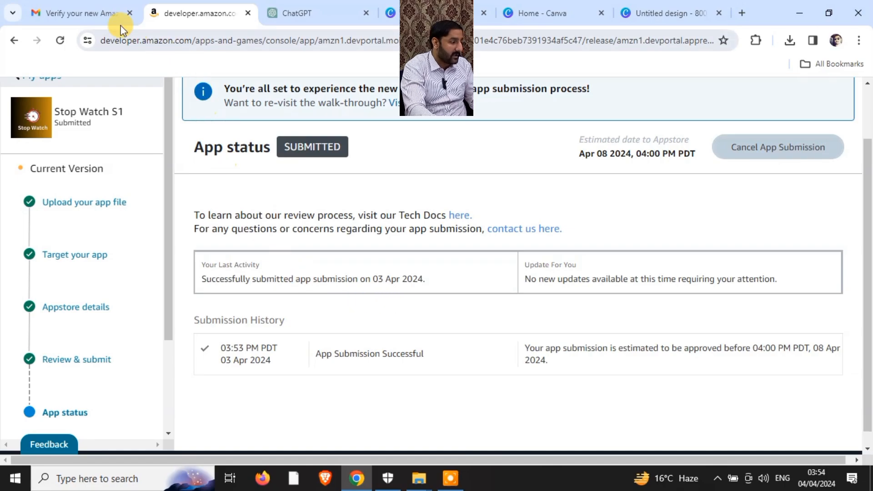
Step: Switch to the Gmail inbox and read the email thanking for submitting Stop Watch to the Amazon Appstore
left_click(97, 12)
left_click(126, 182)
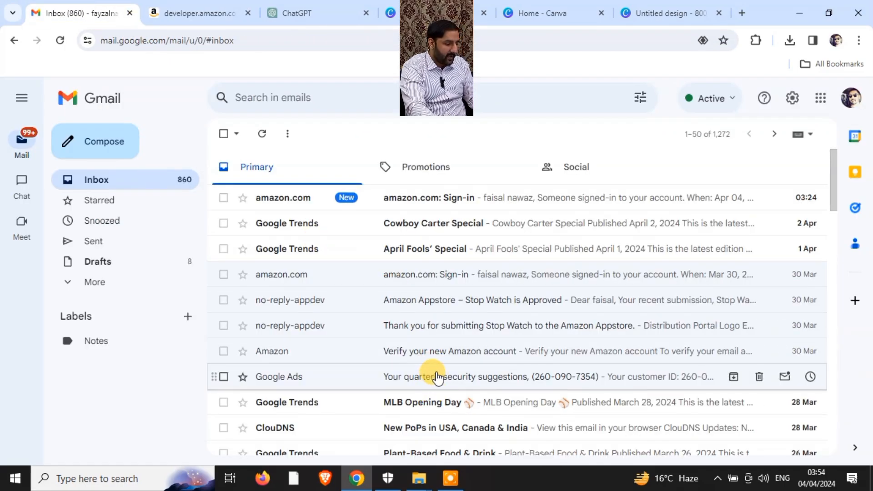
left_click(478, 328)
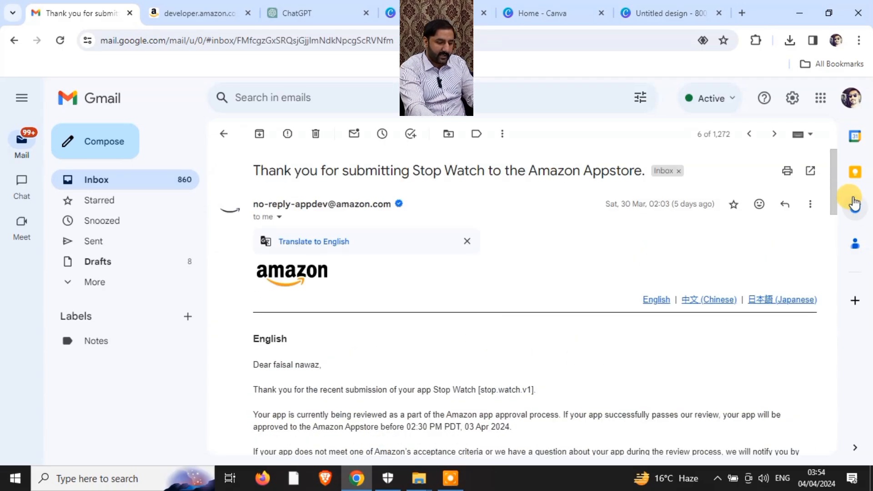
left_click_drag(834, 189, 834, 231)
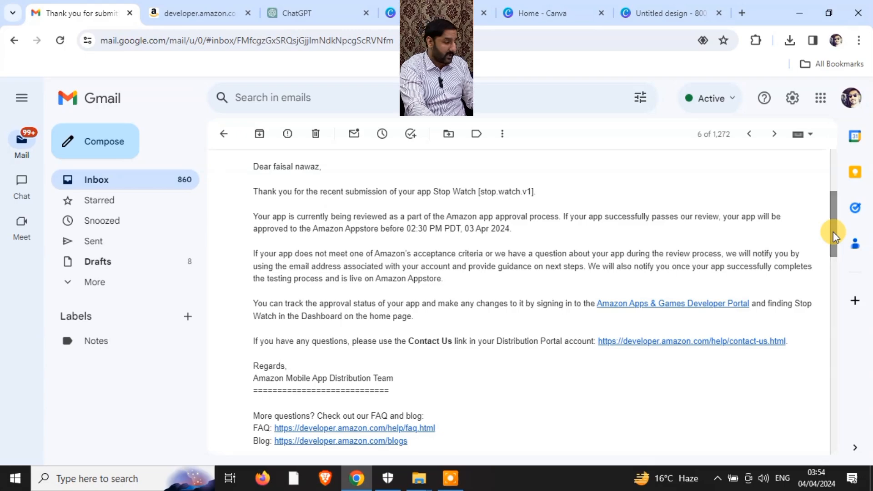
Step: Read the "Amazon Appstore – Stop Watch is Approved" email and return to the inbox
left_click(185, 177)
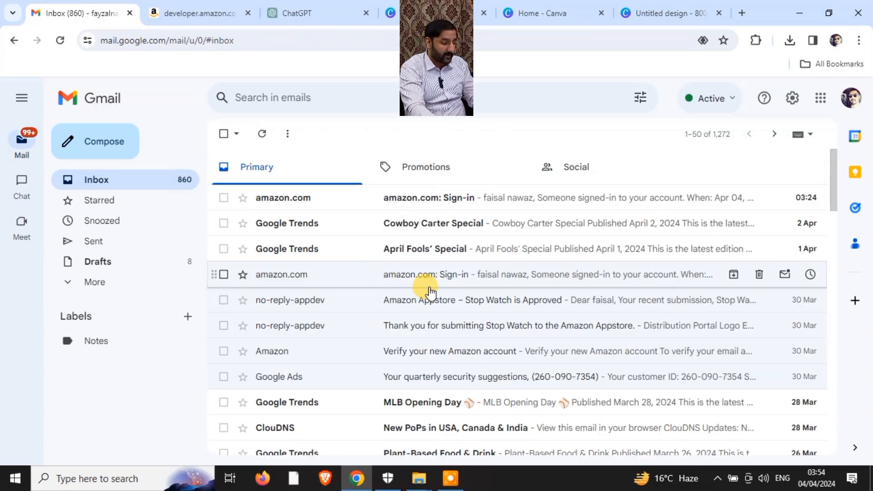
left_click(473, 305)
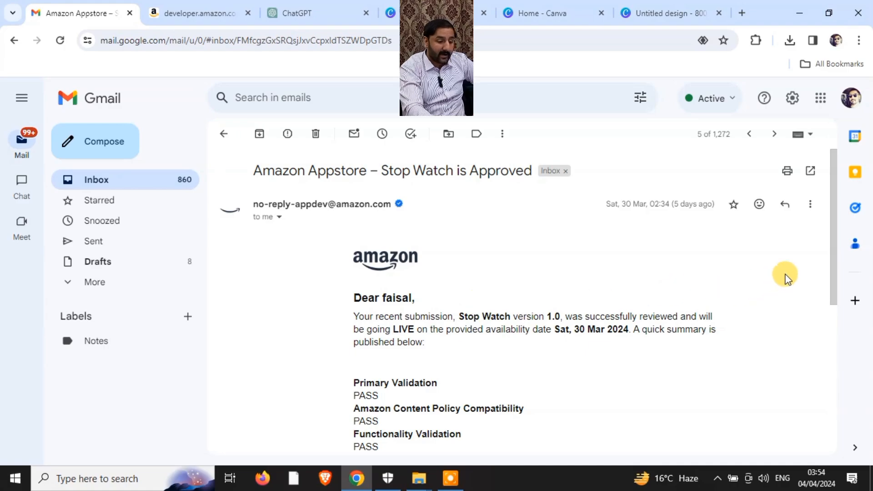
left_click_drag(833, 260, 833, 287)
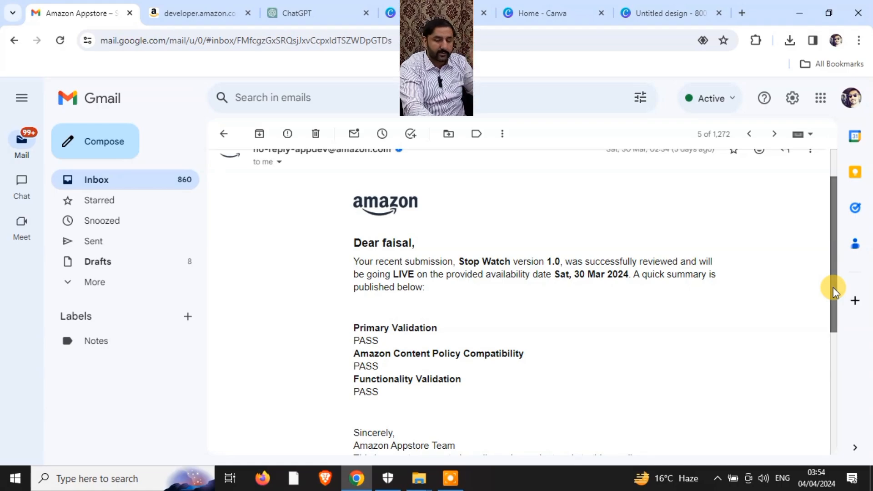
left_click(174, 178)
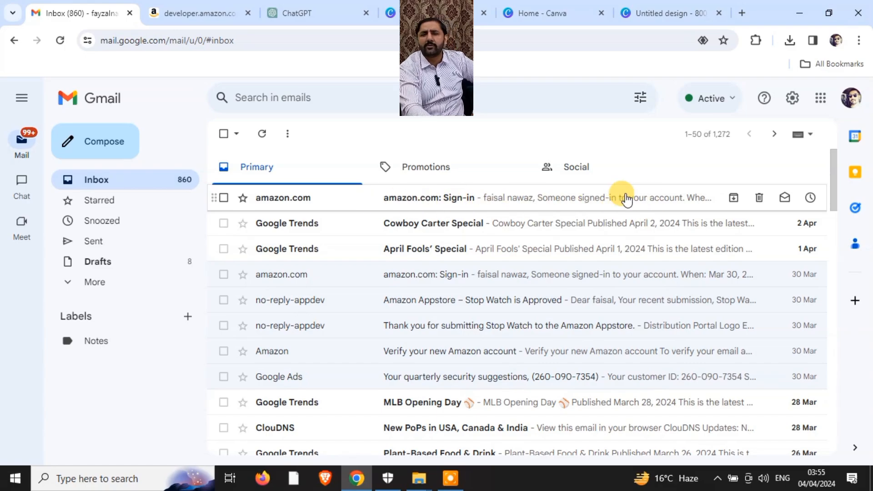
Step: Switch back to the Amazon developer console and view the list of your own apps with their version status
left_click(208, 16)
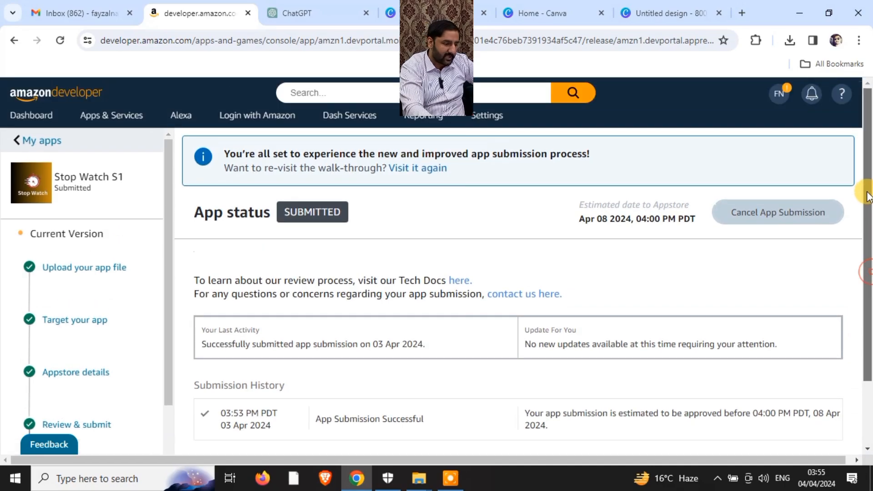
mouse_move(868, 196)
left_mouse_down()
mouse_move(870, 305)
mouse_move(869, 204)
left_mouse_up()
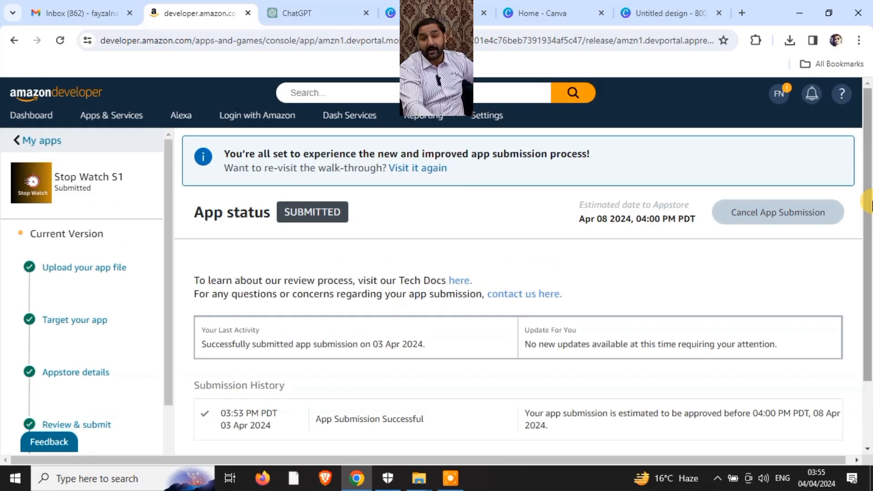
mouse_move(122, 128)
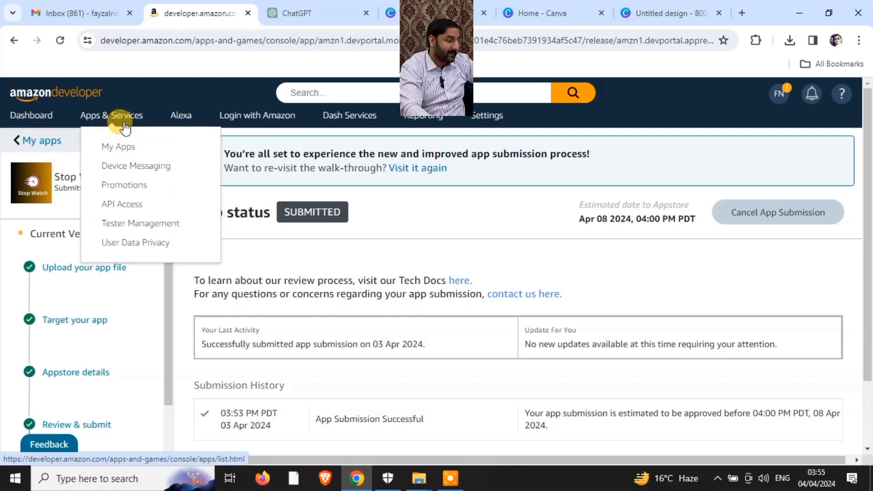
left_click(135, 150)
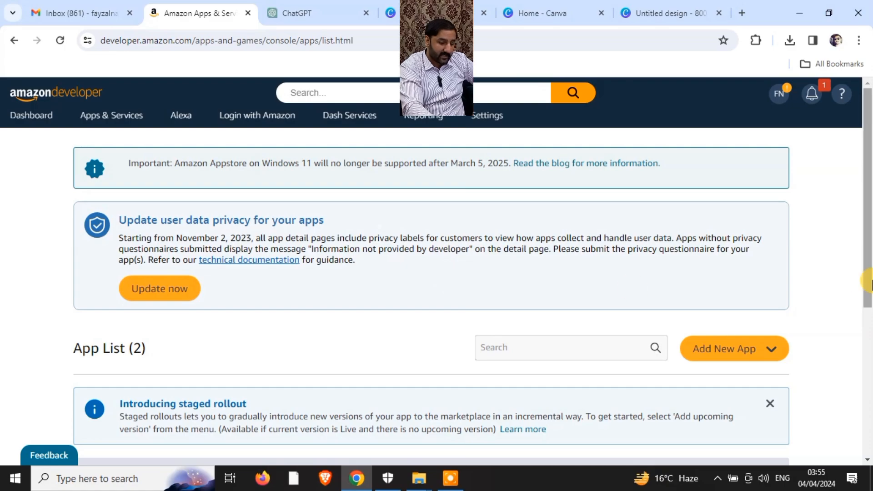
scroll(397, 416, "down", 4)
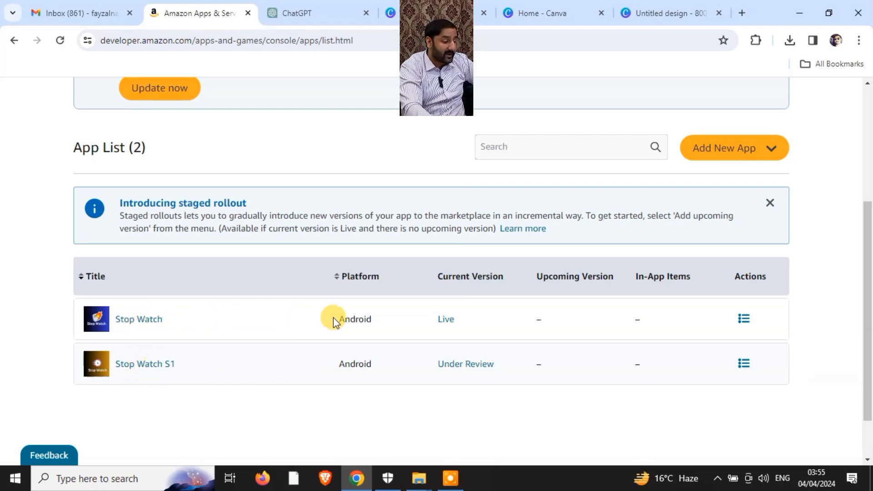
Step: View the live Stop Watch app's listing on Amazon.com and look over its product page
left_click(743, 319)
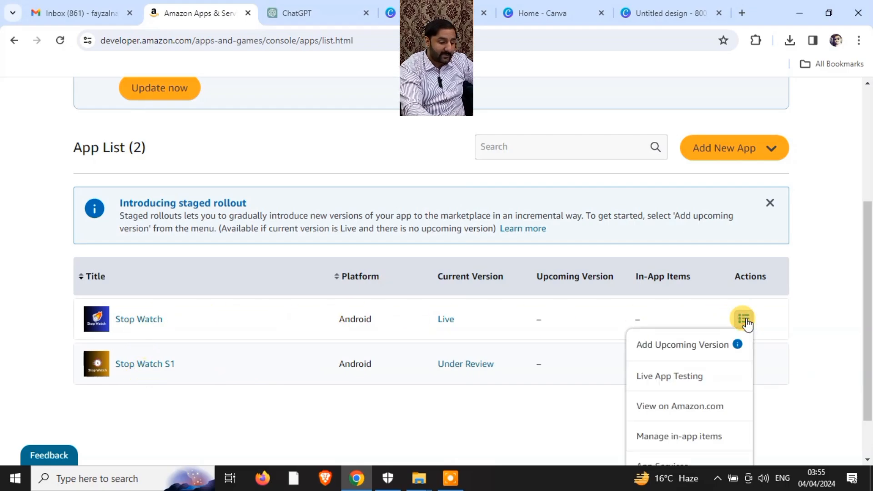
left_click(679, 416)
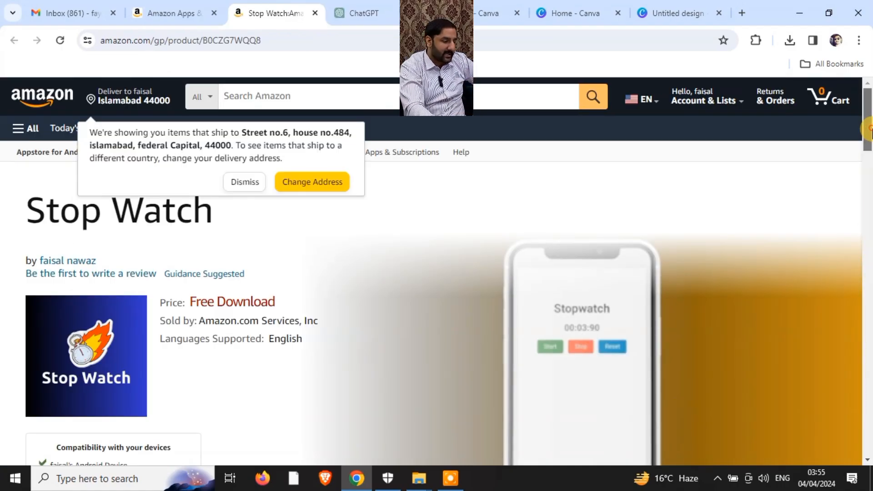
left_click_drag(868, 135, 869, 161)
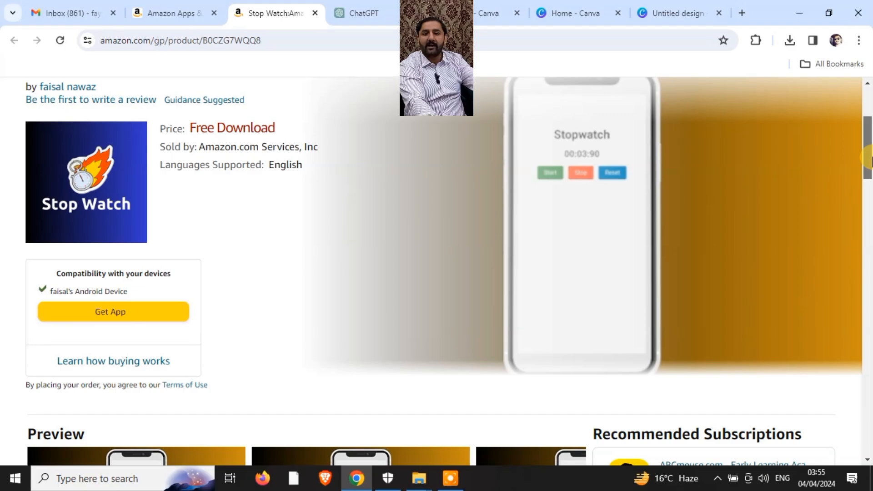